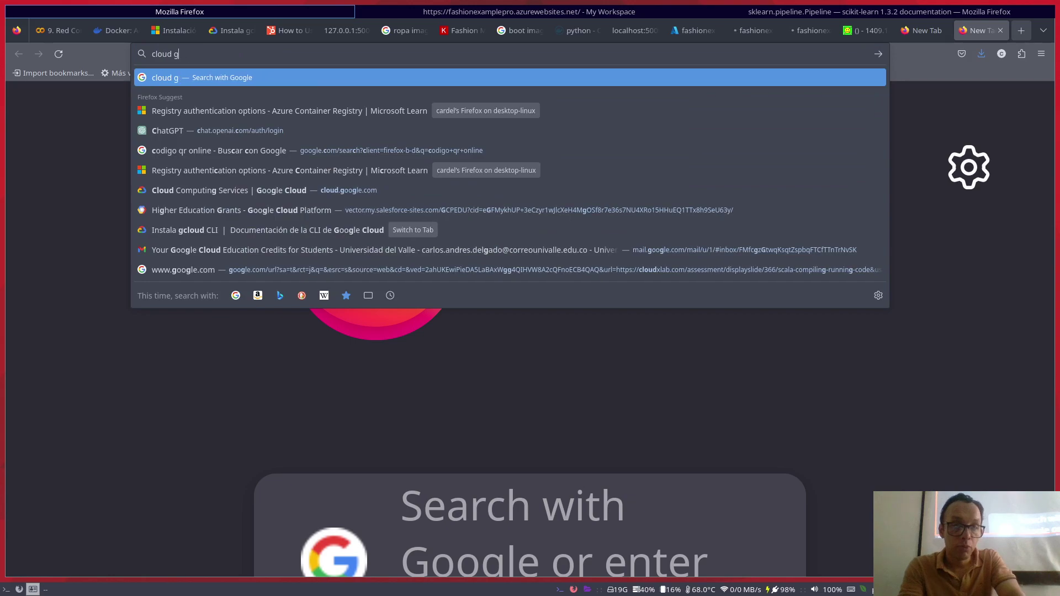
- Open the cloud.google.com website and enter its management console
{"action": "type", "text": ".google.com/"}
{"action": "key", "text": "Return"}
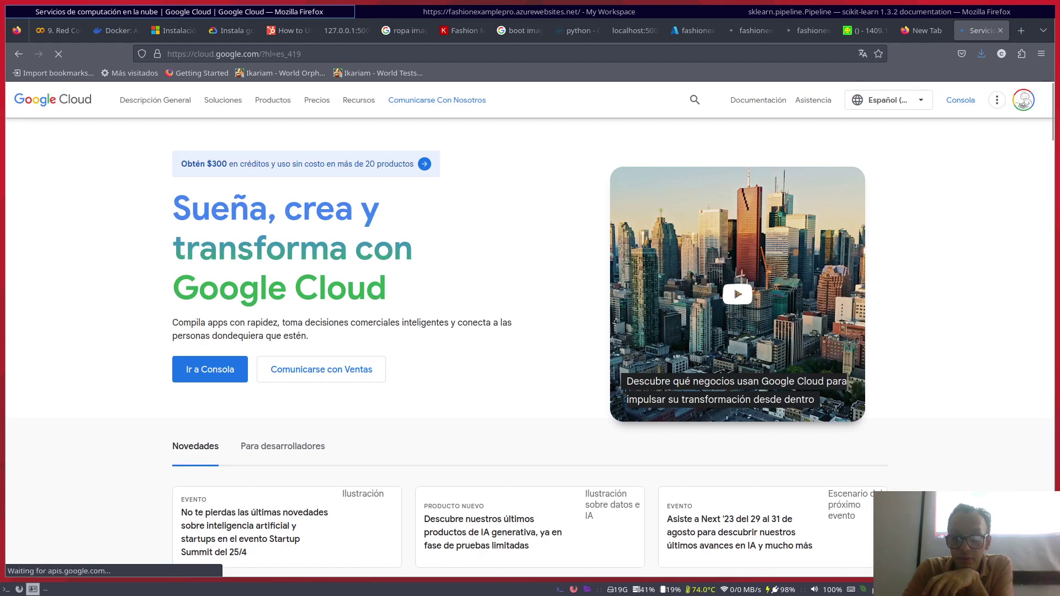
{"action": "left_click", "coordinate": [961, 100]}
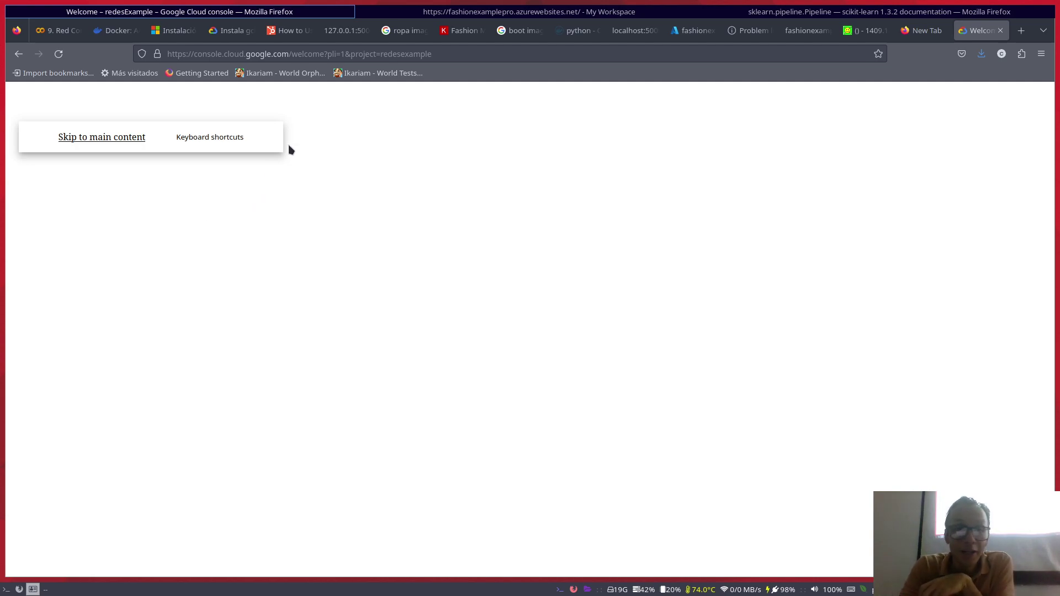
{"action": "left_click", "coordinate": [515, 48]}
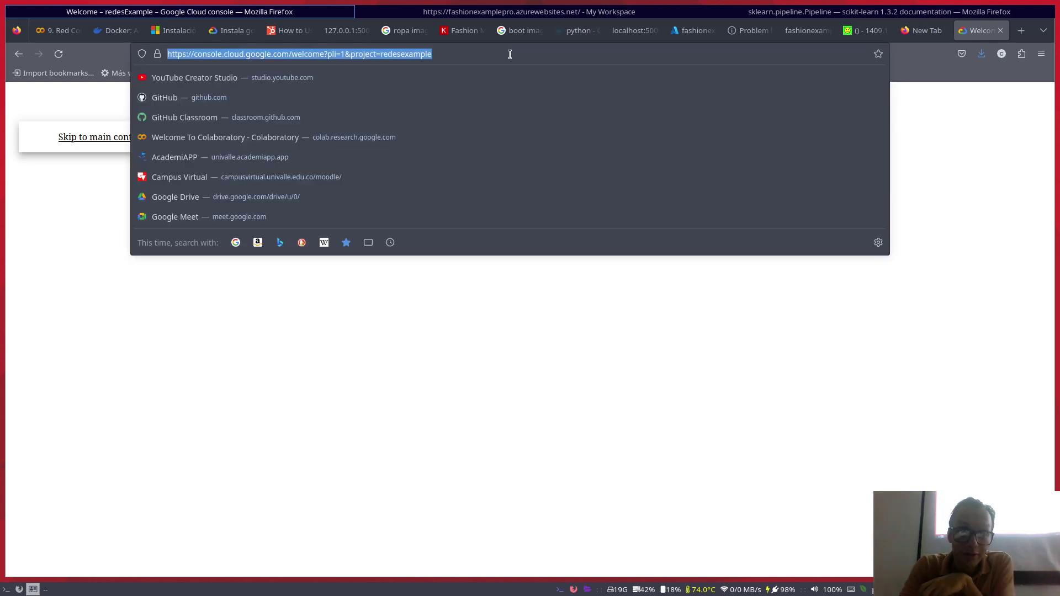
{"action": "left_click", "coordinate": [509, 54]}
{"action": "key", "text": "BackSpace"}
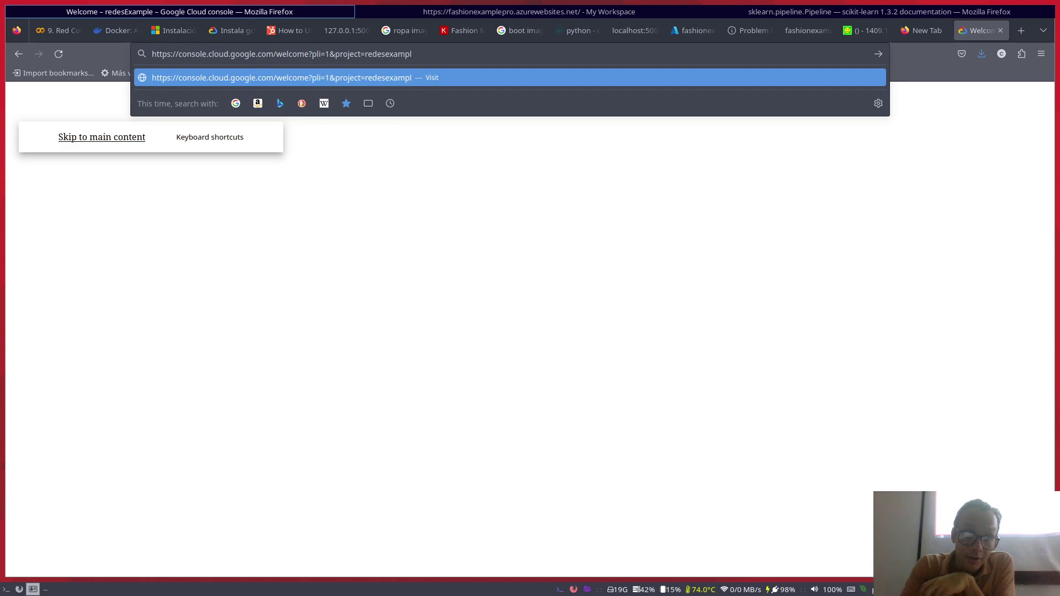
{"action": "key", "text": "BackSpace"}
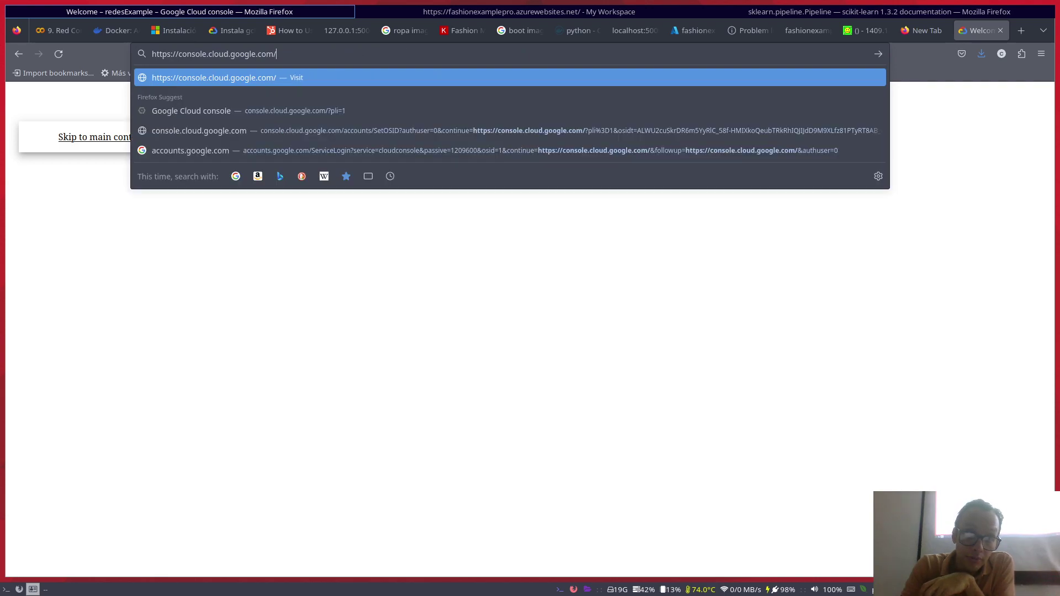
{"action": "key", "text": "Return"}
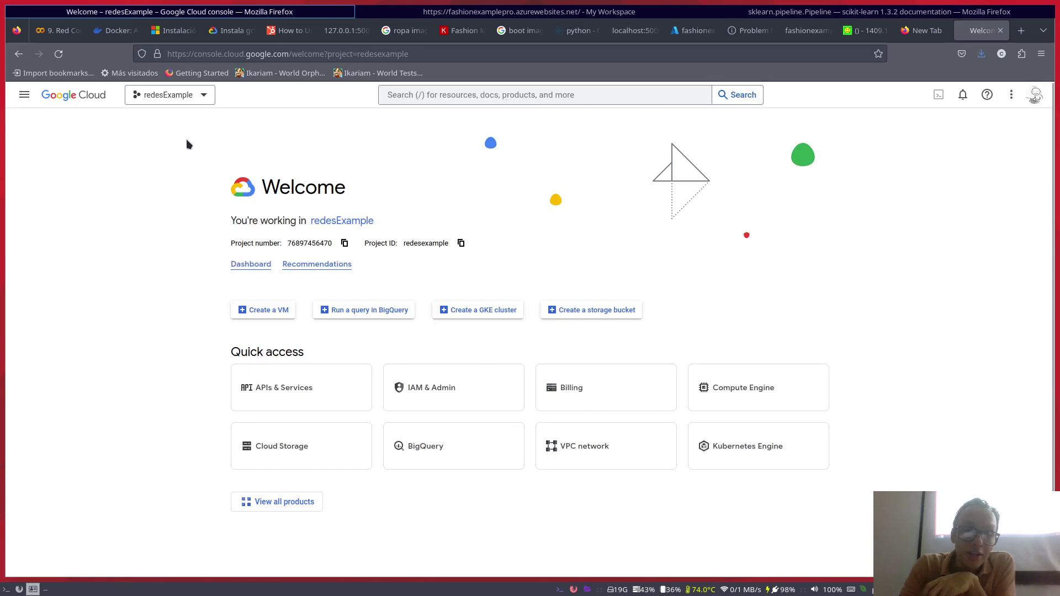
- Look through the full list of Google Cloud products, from compute and serverless to analytics and artificial intelligence
{"action": "left_click", "coordinate": [25, 95]}
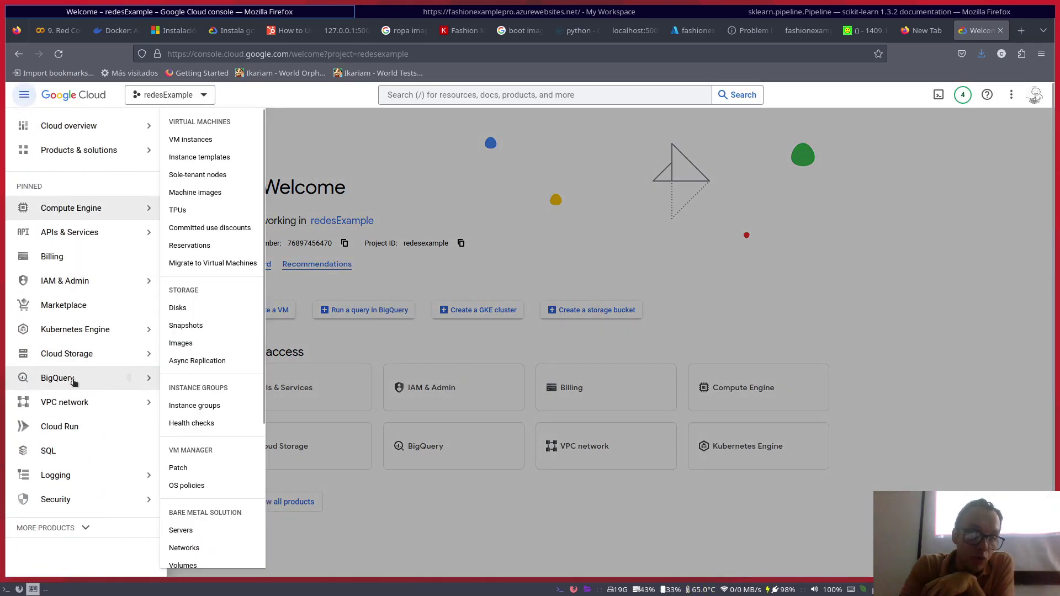
{"action": "left_click", "coordinate": [83, 534]}
{"action": "scroll", "coordinate": [86, 455], "scroll_direction": "down", "scroll_amount": 8}
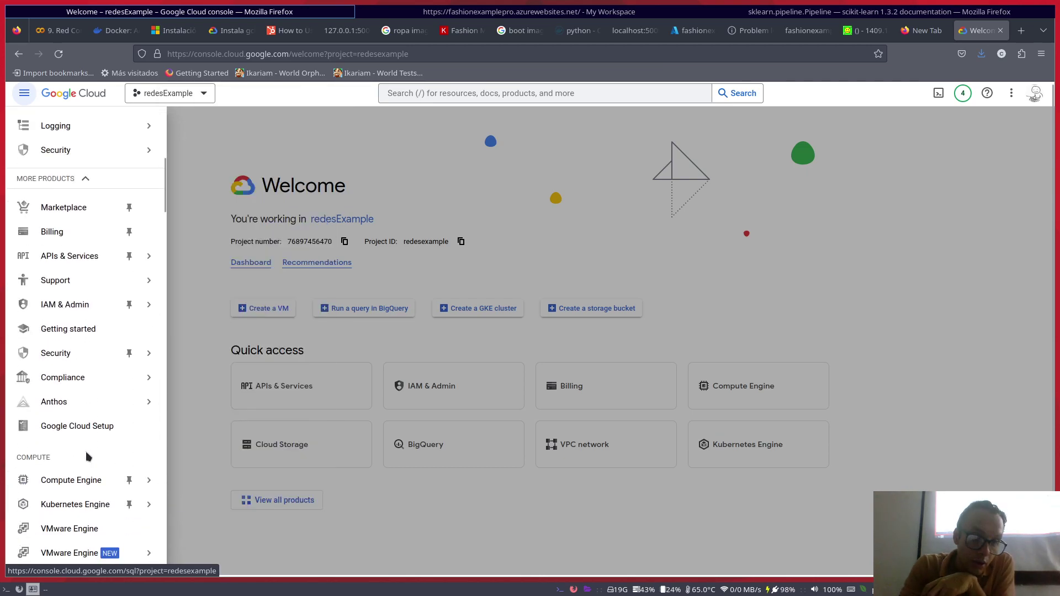
{"action": "scroll", "coordinate": [89, 456], "scroll_direction": "down", "scroll_amount": 15}
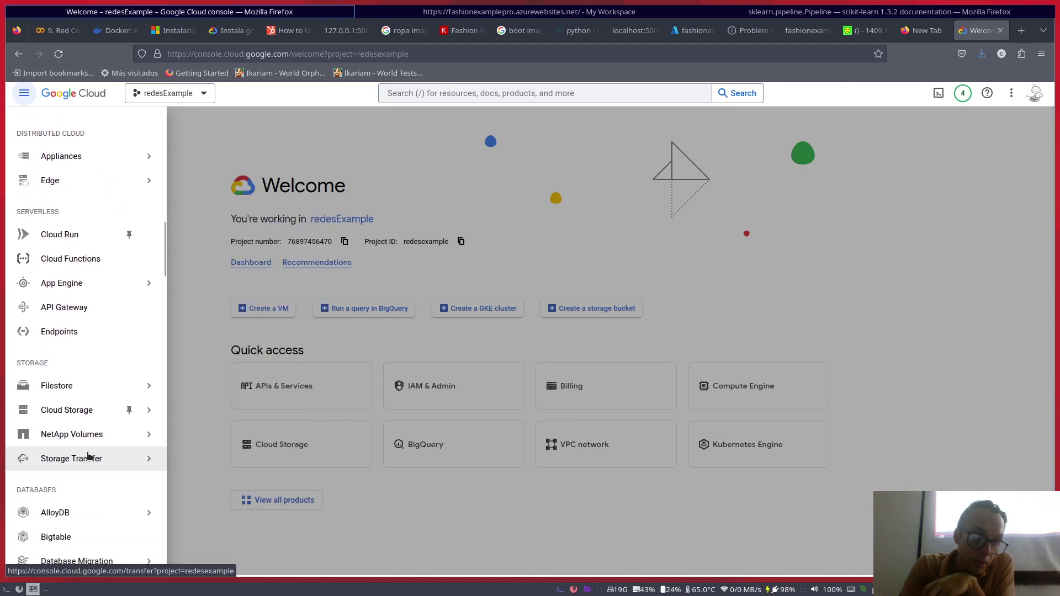
{"action": "scroll", "coordinate": [87, 457], "scroll_direction": "down", "scroll_amount": 15}
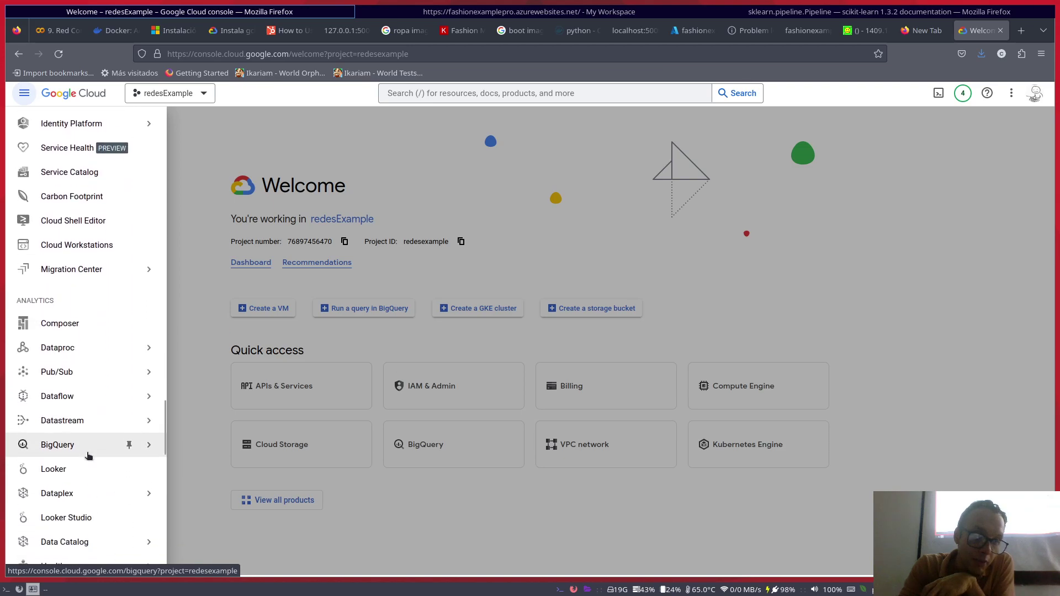
{"action": "scroll", "coordinate": [87, 457], "scroll_direction": "down", "scroll_amount": 15}
{"action": "scroll", "coordinate": [88, 456], "scroll_direction": "up", "scroll_amount": 12}
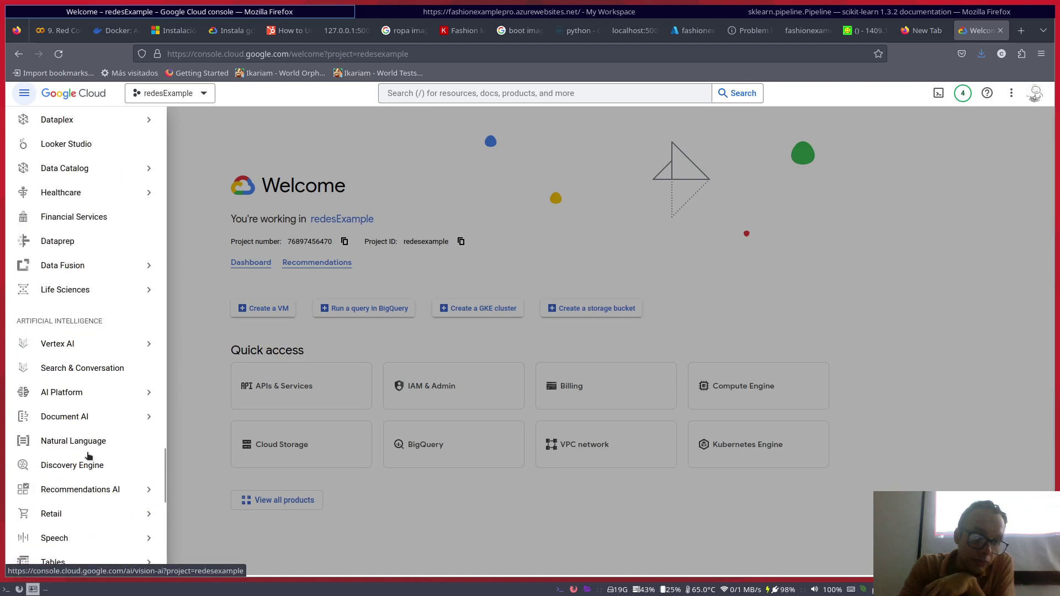
{"action": "scroll", "coordinate": [88, 455], "scroll_direction": "up", "scroll_amount": 20}
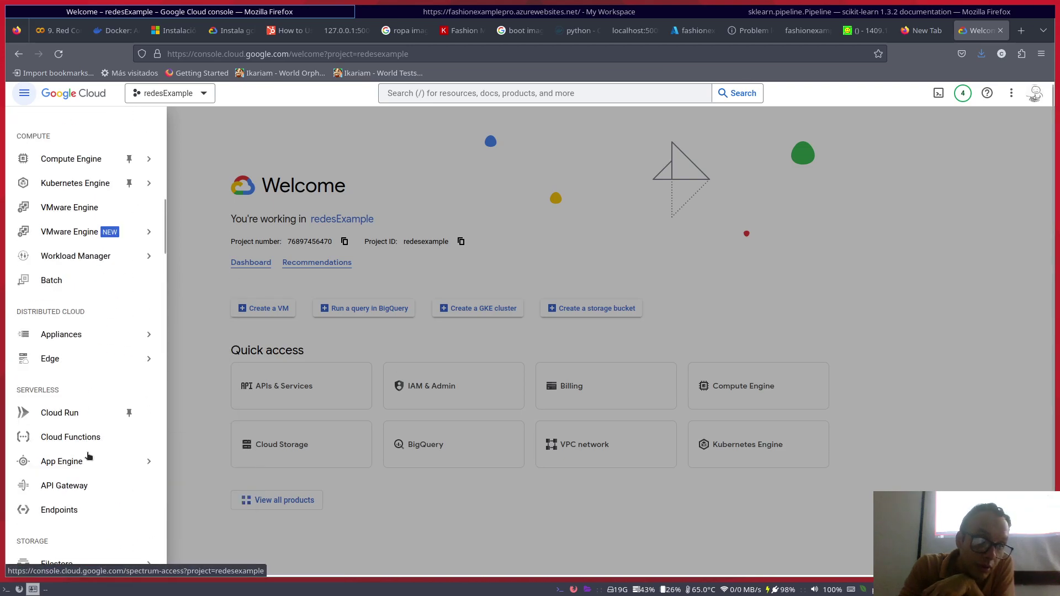
{"action": "scroll", "coordinate": [88, 453], "scroll_direction": "down", "scroll_amount": 3}
{"action": "scroll", "coordinate": [89, 453], "scroll_direction": "up", "scroll_amount": 5}
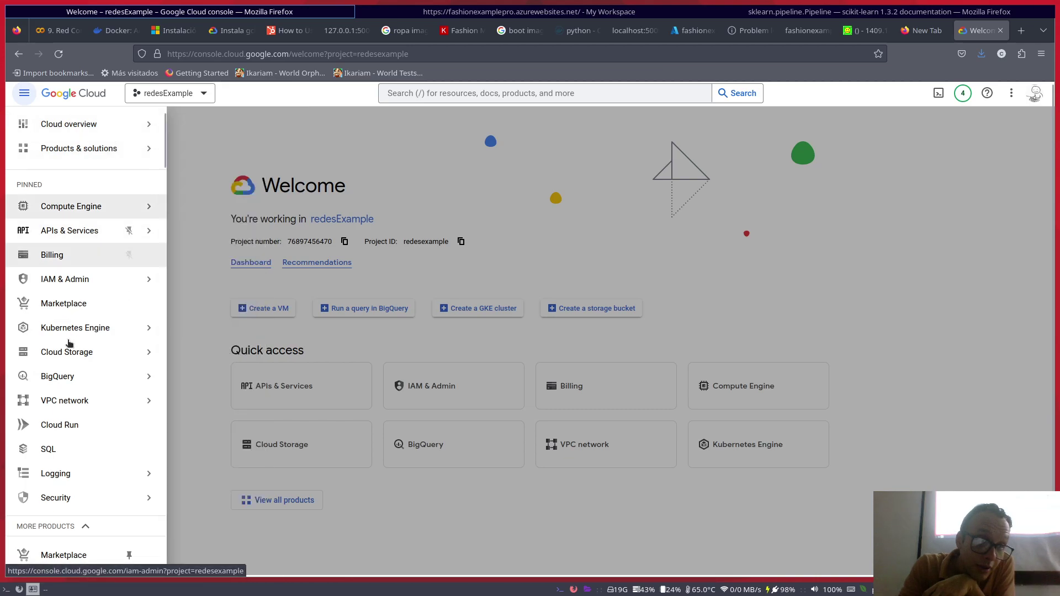
- Open the billing account linked to the redesExample project, dismiss the date range tour and view its credits
{"action": "mouse_move", "coordinate": [88, 243]}
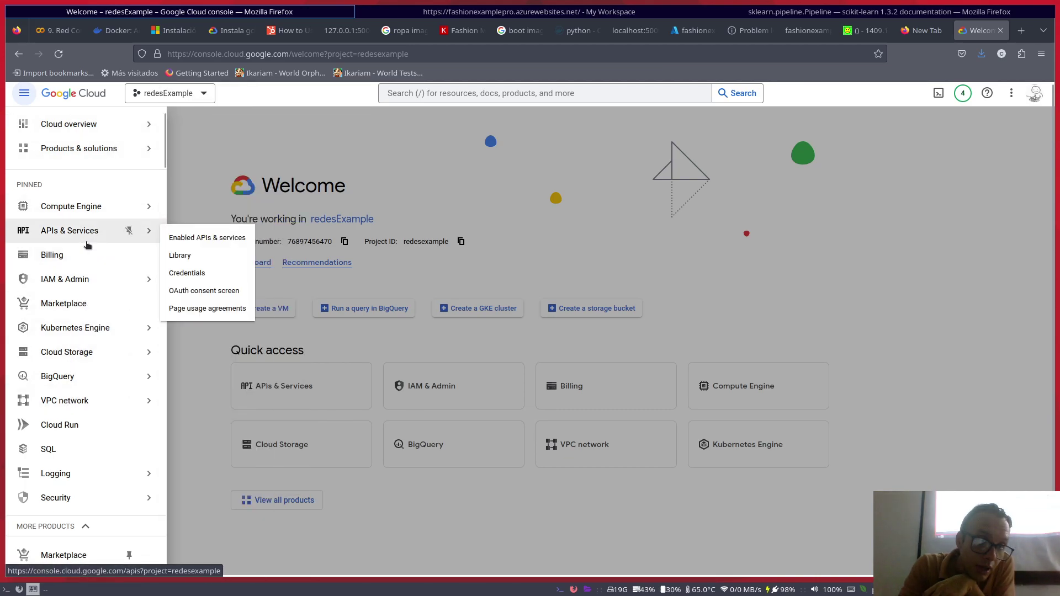
{"action": "left_click", "coordinate": [52, 255]}
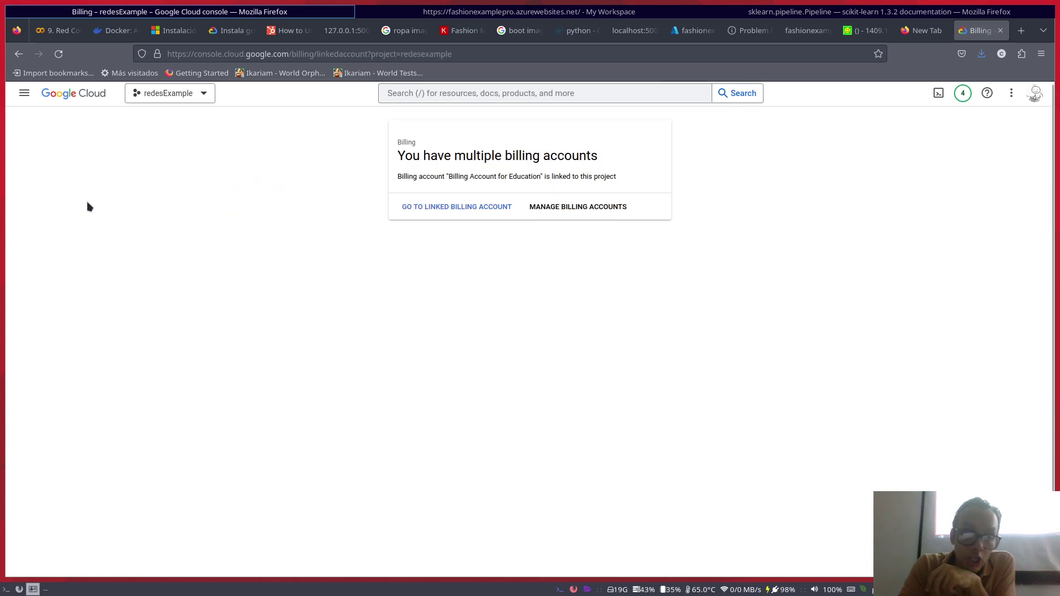
{"action": "left_click", "coordinate": [469, 209]}
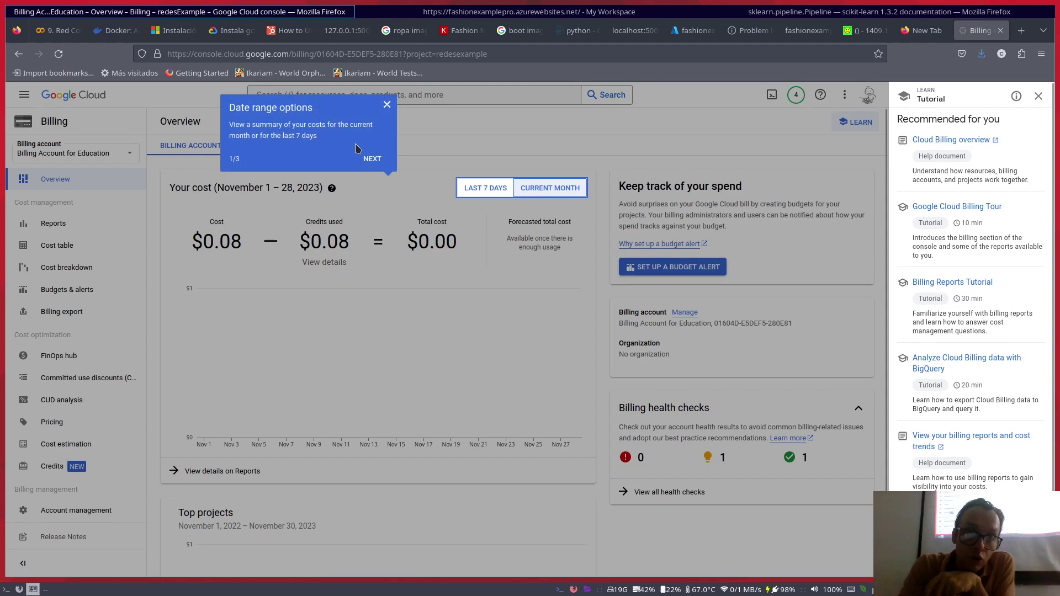
{"action": "left_click", "coordinate": [388, 106]}
{"action": "left_click", "coordinate": [48, 469]}
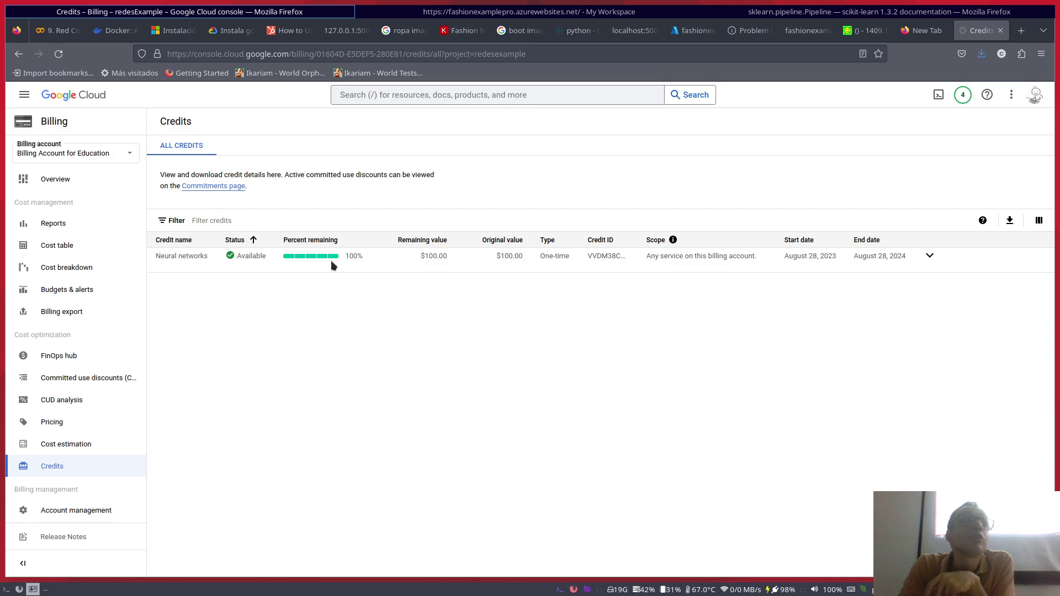
- Go from the billing credits to the Cloud overview dashboard of the redesExample project
{"action": "left_click", "coordinate": [23, 97]}
{"action": "mouse_move", "coordinate": [82, 126]}
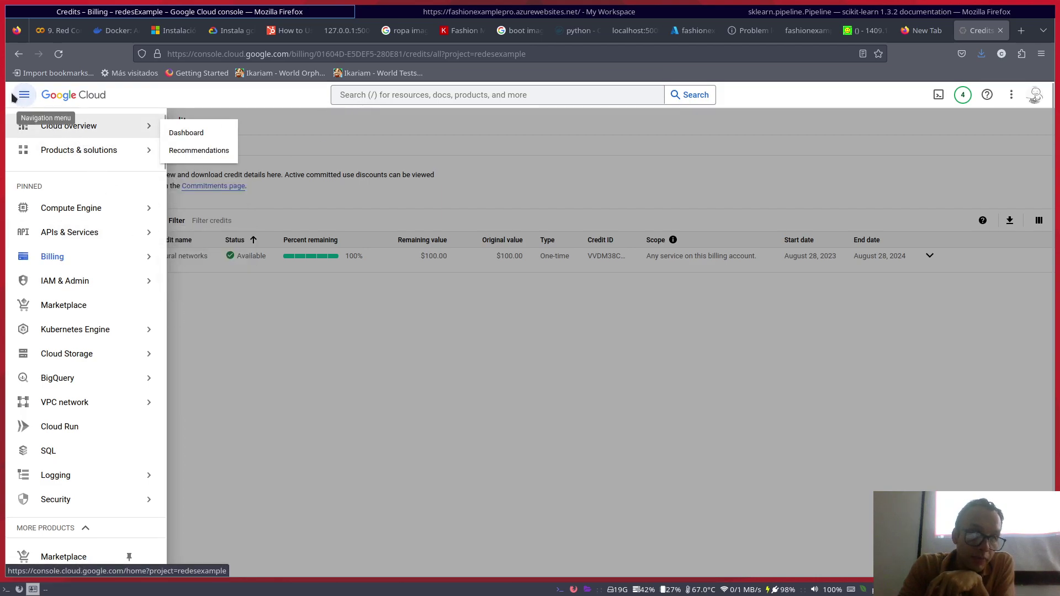
{"action": "left_click", "coordinate": [193, 132]}
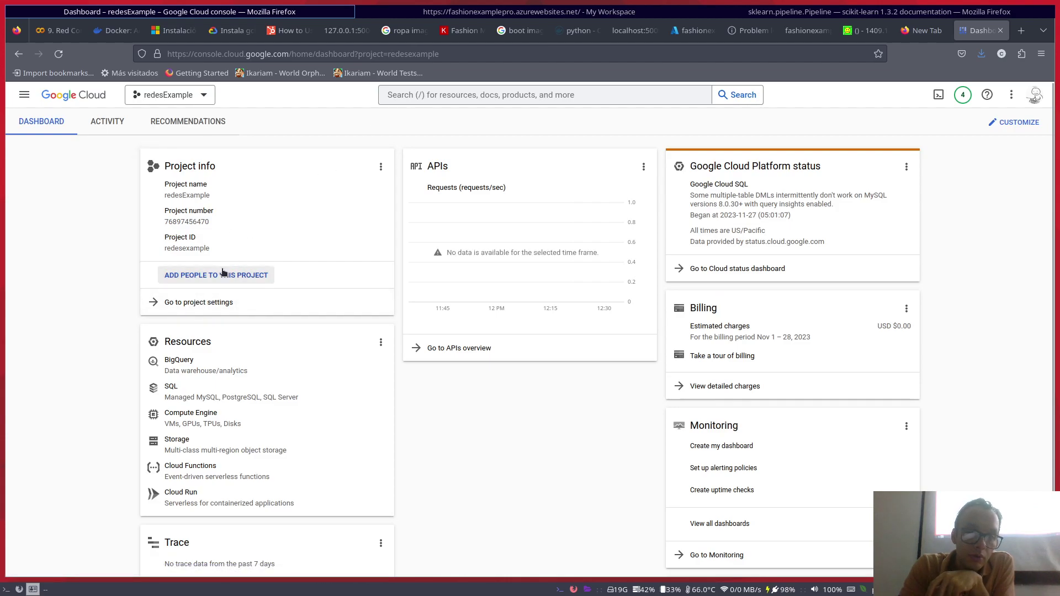
- Create a new project named fashinexample with Billing Account for Education as its billing account and no organization
{"action": "left_click", "coordinate": [457, 95]}
{"action": "left_click", "coordinate": [168, 95]}
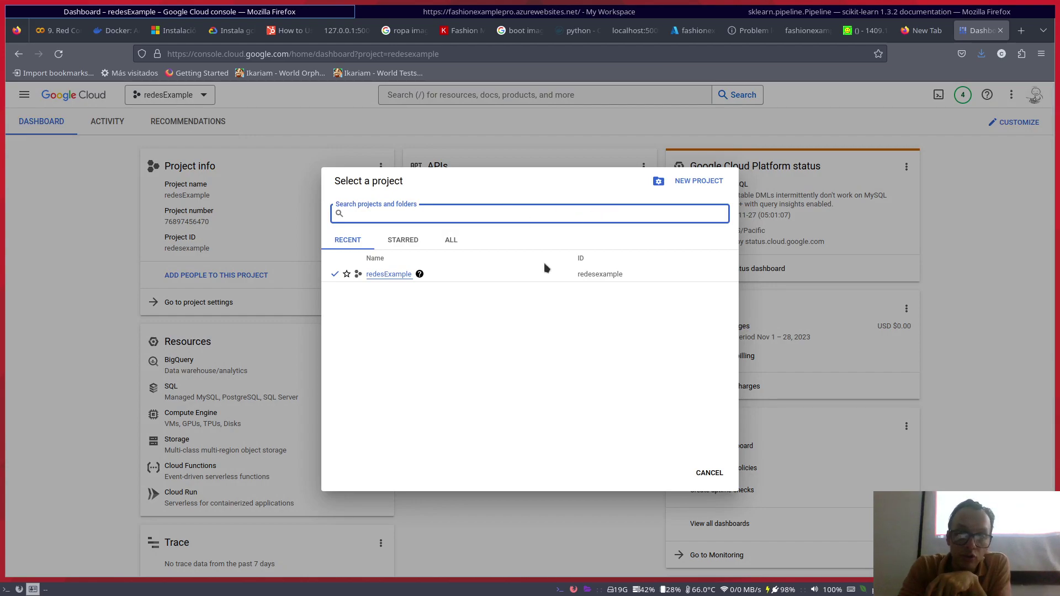
{"action": "left_click", "coordinate": [470, 142]}
{"action": "left_click", "coordinate": [198, 98]}
{"action": "left_click", "coordinate": [198, 97]}
{"action": "left_click", "coordinate": [198, 97]}
{"action": "left_click", "coordinate": [712, 187]}
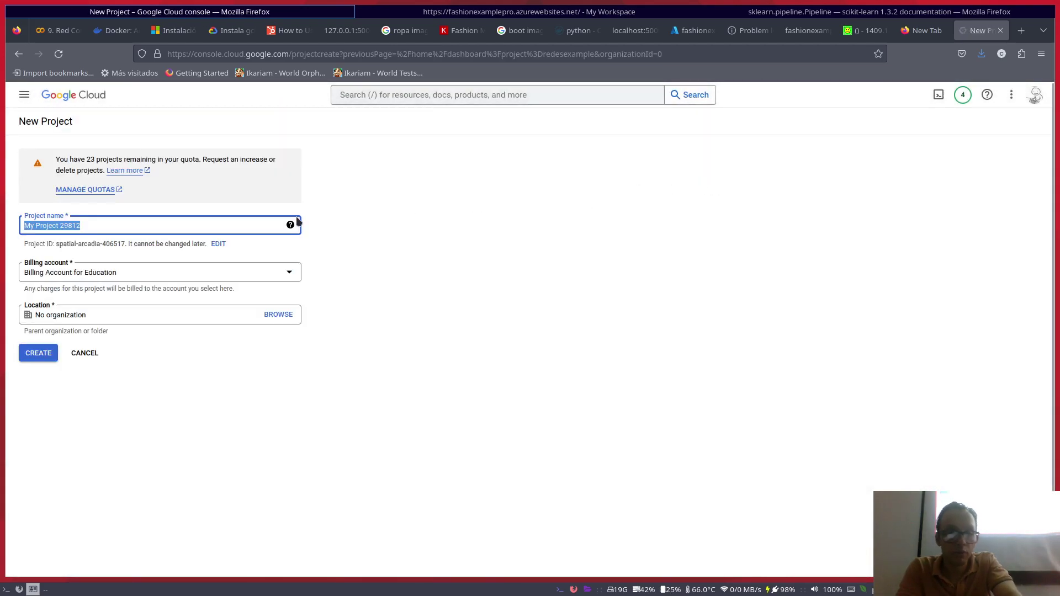
{"action": "type", "text": "fashinexample"}
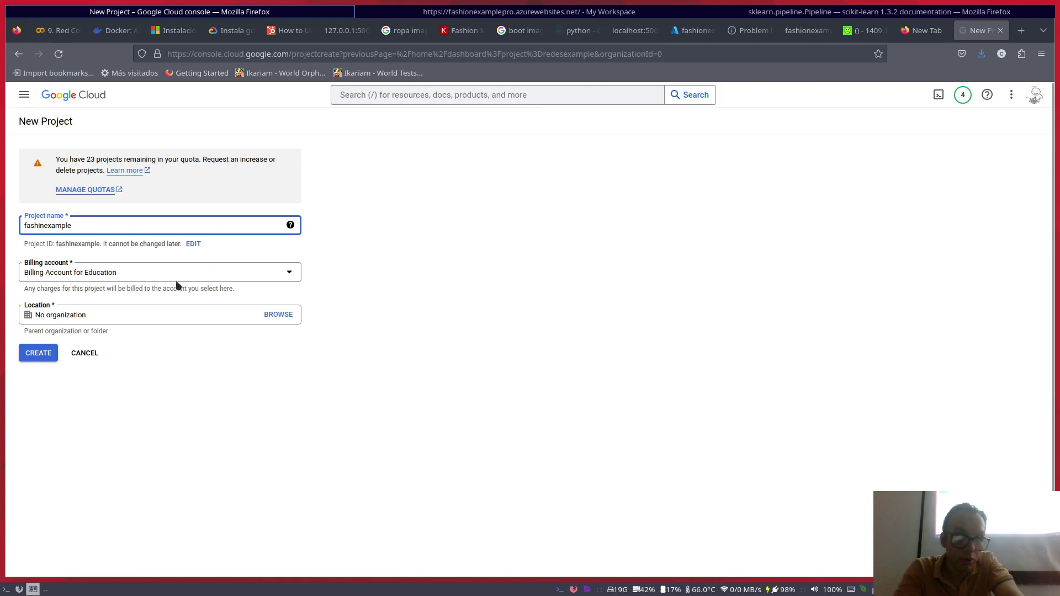
{"action": "left_click", "coordinate": [180, 275]}
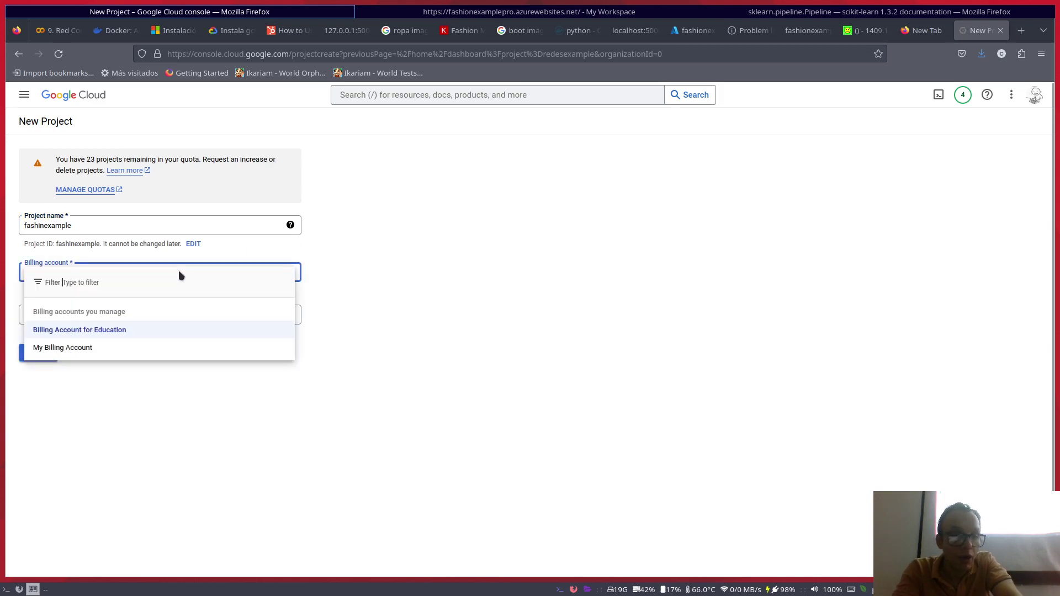
{"action": "left_click", "coordinate": [116, 331]}
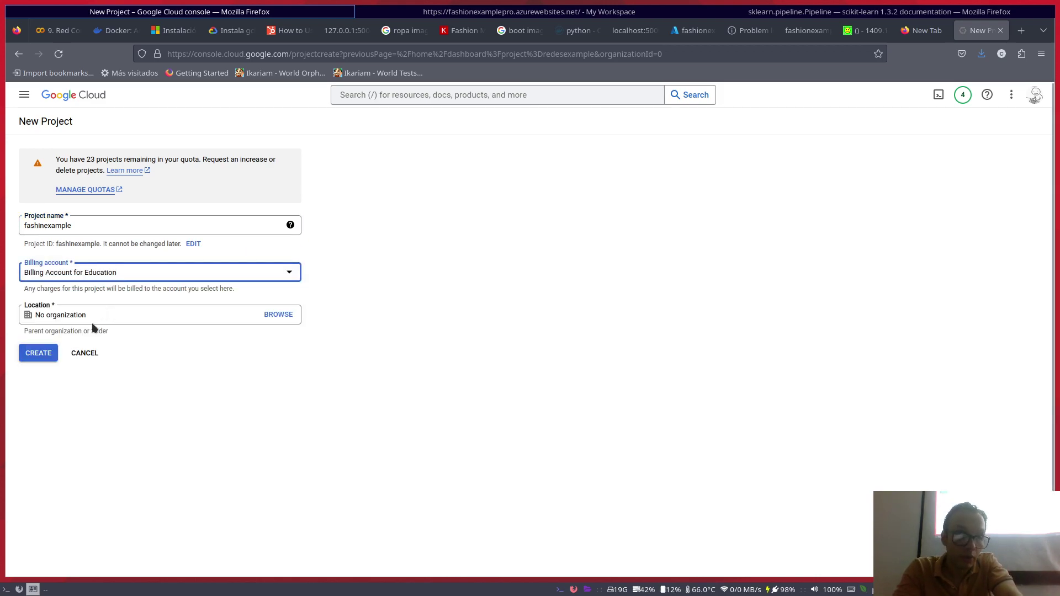
{"action": "left_click", "coordinate": [46, 358]}
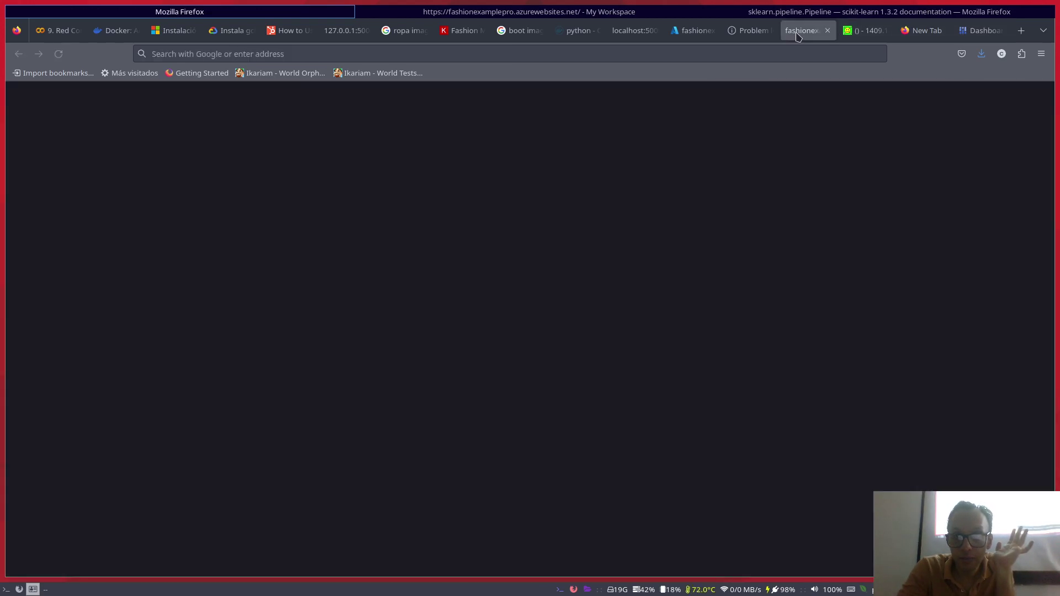
- Switch to Postman and check the open GET and POST requests sent to fashionexamplepro.azurewebsites.net, including /predict
{"action": "left_click", "coordinate": [801, 31]}
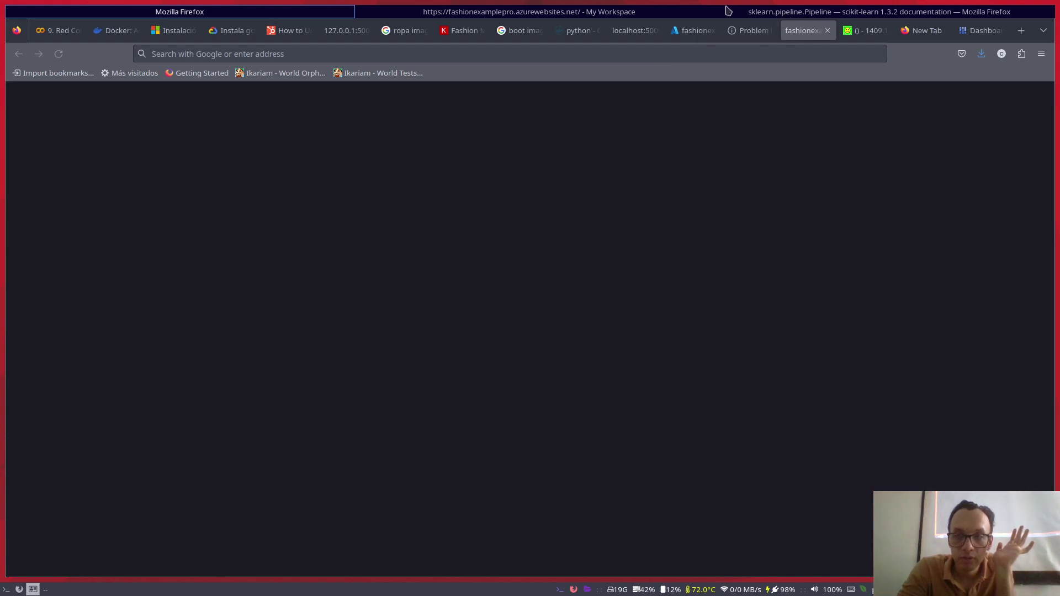
{"action": "left_click", "coordinate": [660, 16]}
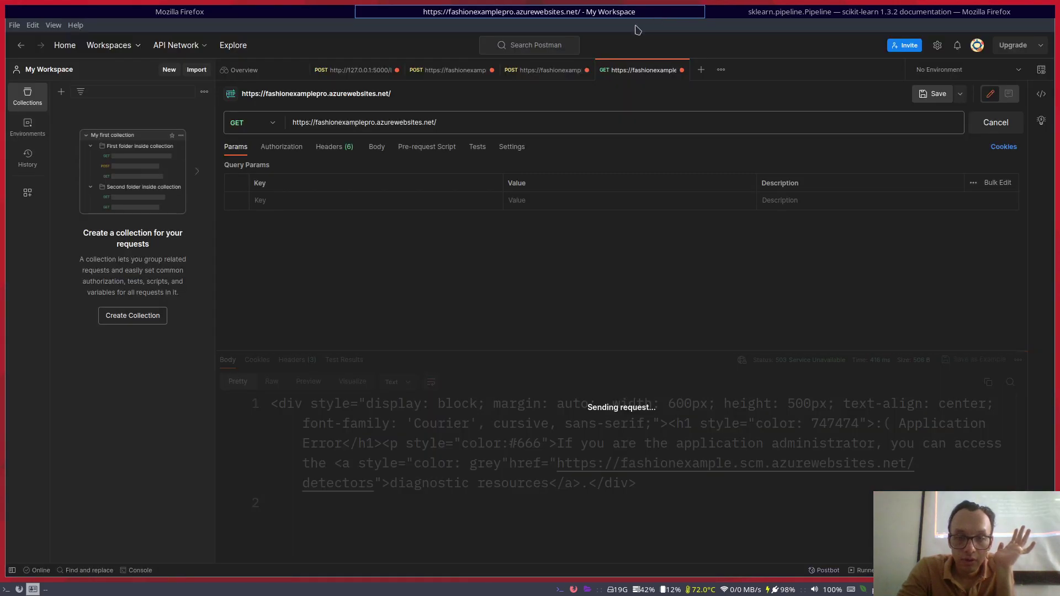
{"action": "left_click", "coordinate": [538, 74]}
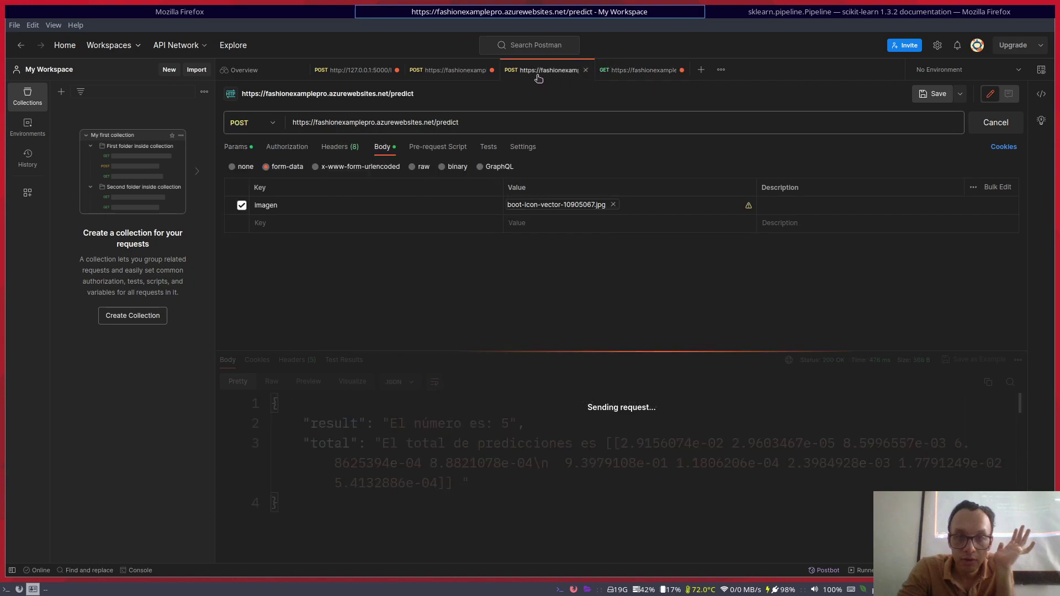
{"action": "left_click", "coordinate": [437, 74]}
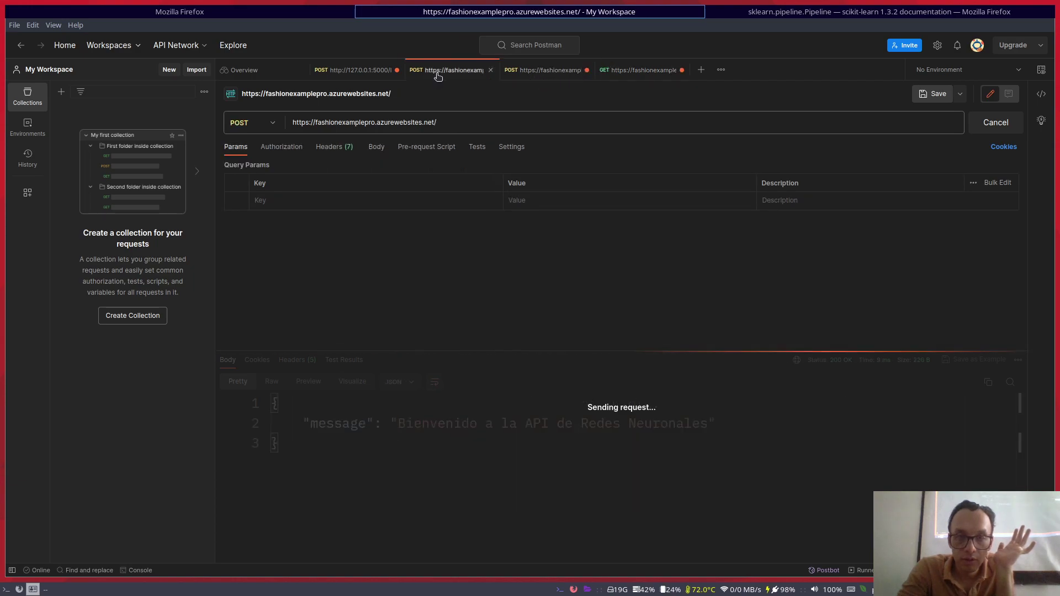
- Switch back to Firefox, close the blank fashionexamplepro and Problem tabs, and browse to the fashionexamplepro web app from the Azure portal
{"action": "left_click", "coordinate": [298, 11]}
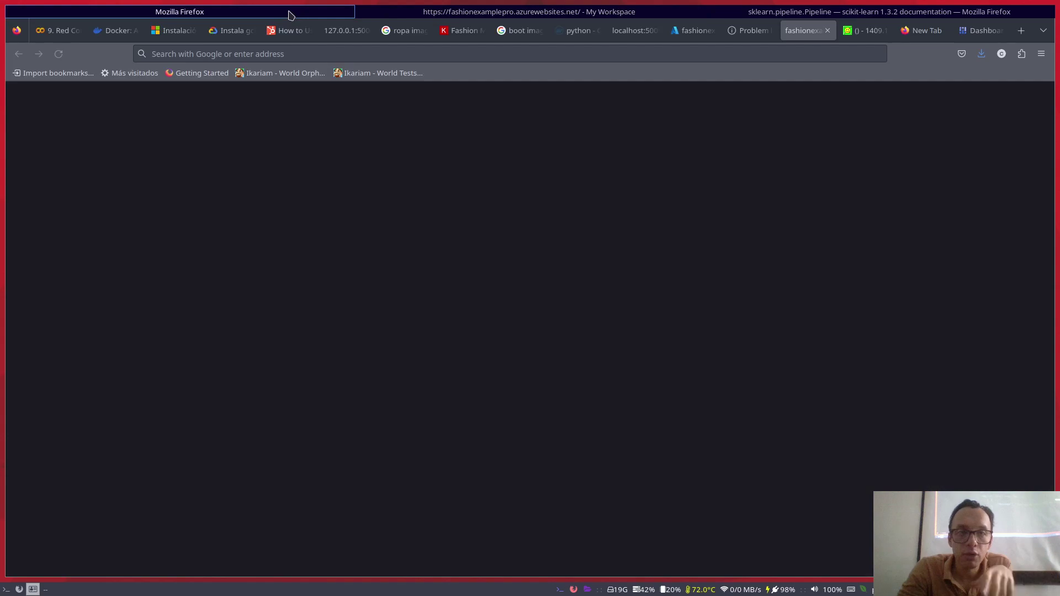
{"action": "left_click", "coordinate": [447, 55]}
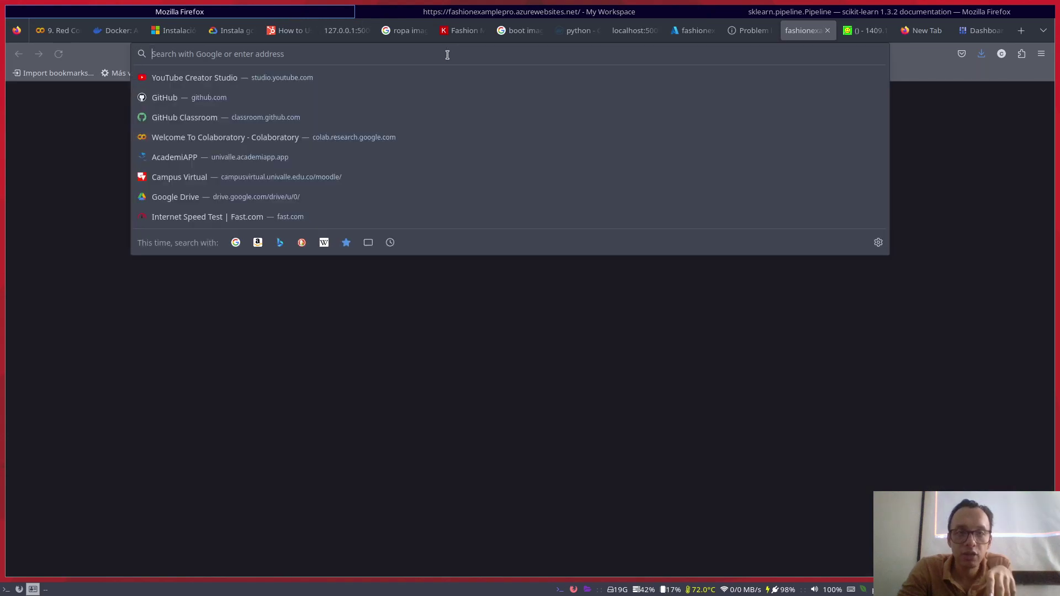
{"action": "left_click", "coordinate": [827, 32]}
{"action": "left_click", "coordinate": [762, 32]}
{"action": "left_click", "coordinate": [772, 30]}
{"action": "left_click", "coordinate": [769, 32]}
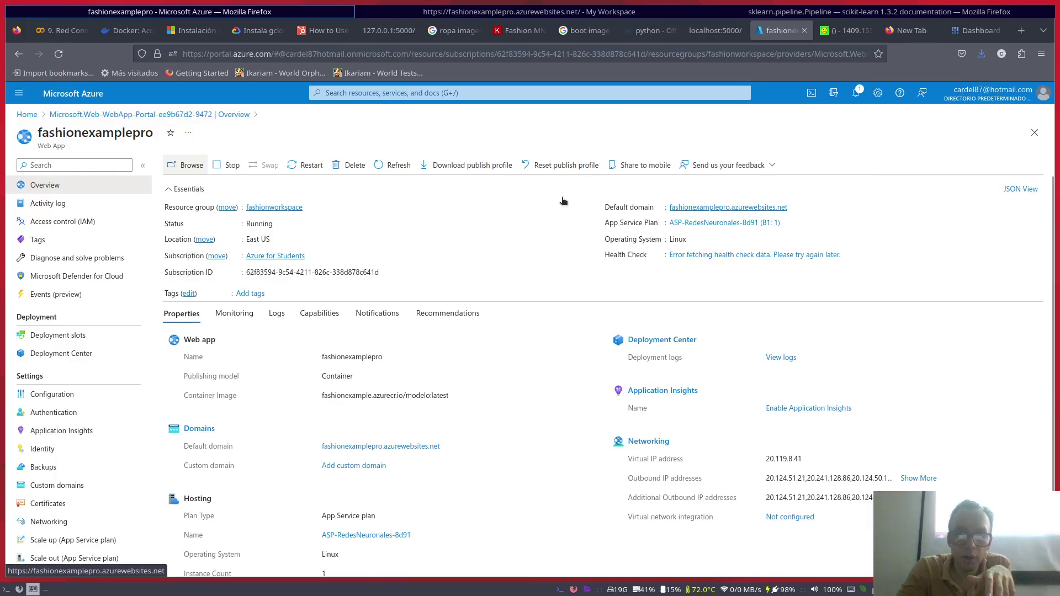
{"action": "left_click", "coordinate": [184, 166]}
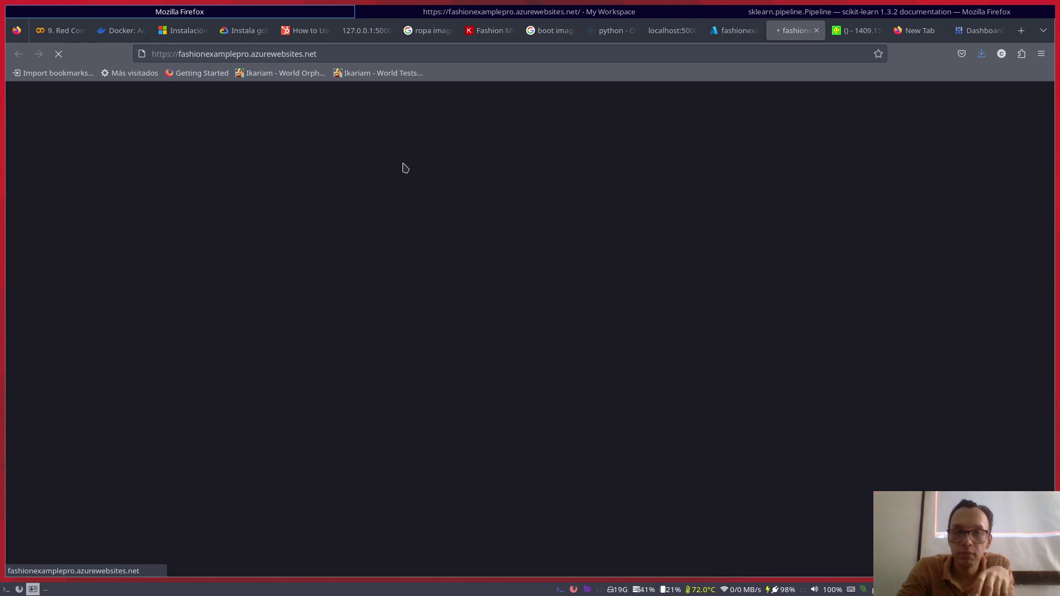
- Switch to Postman again to check the POST request to the fashionexamplepro root address
{"action": "left_click", "coordinate": [776, 12]}
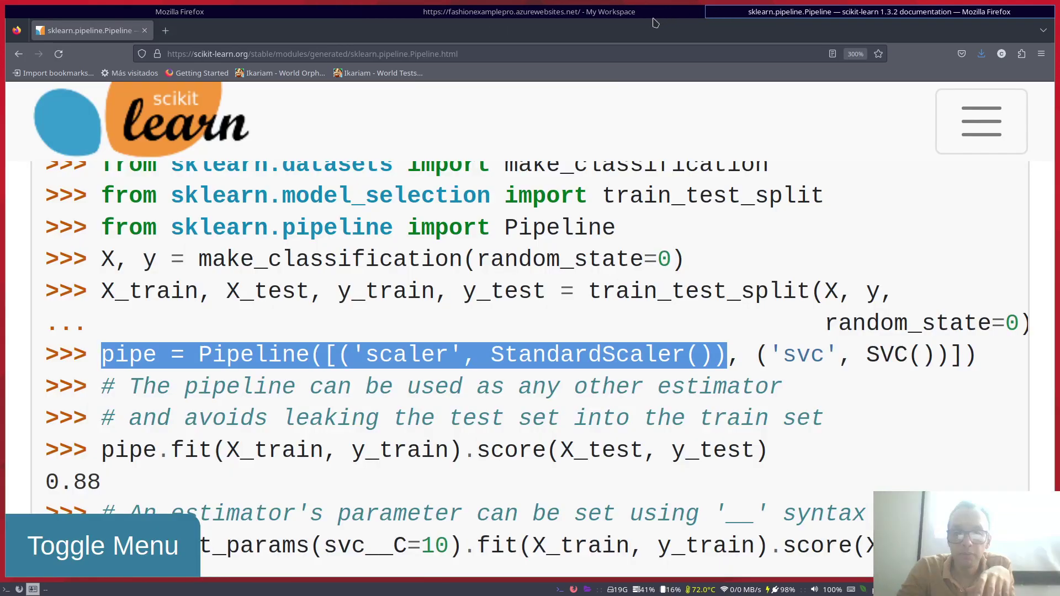
{"action": "left_click", "coordinate": [529, 12]}
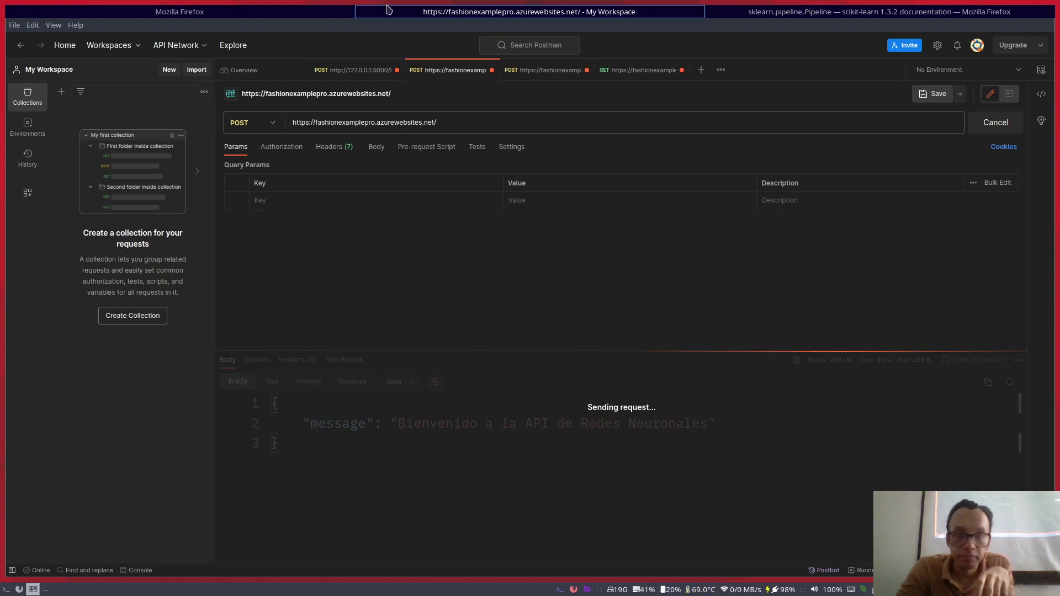
- Switch to the Google Cloud console in Firefox and make fashinexample the active project
{"action": "left_click", "coordinate": [307, 14]}
{"action": "left_click", "coordinate": [971, 32]}
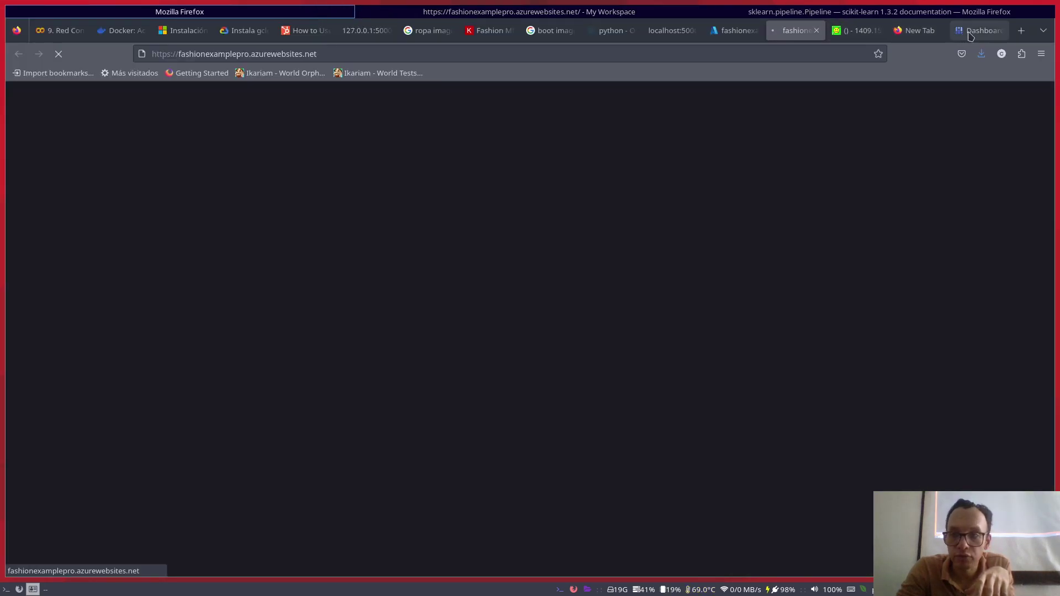
{"action": "left_click", "coordinate": [488, 420]}
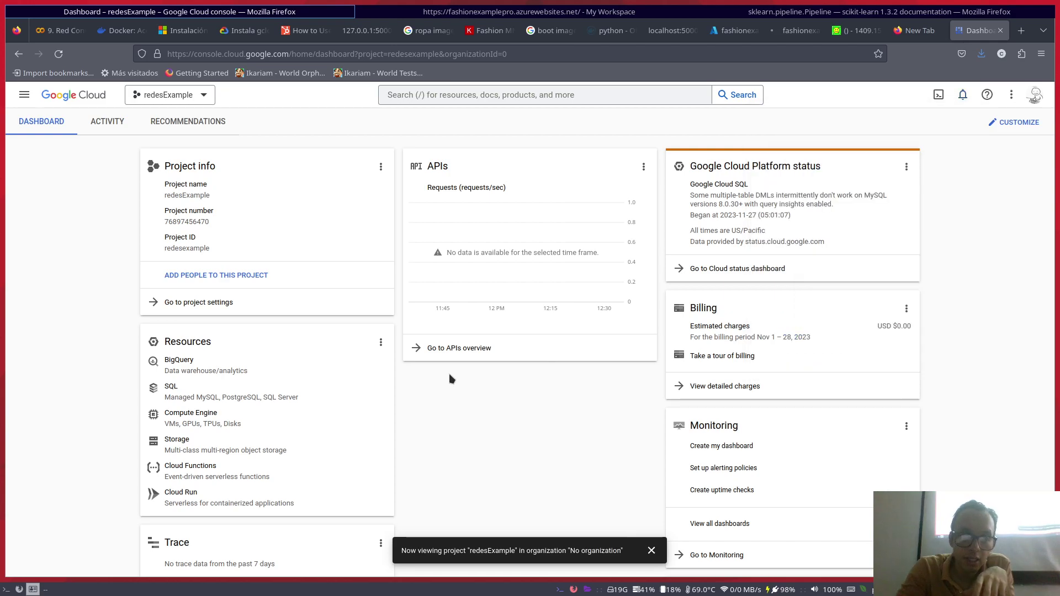
{"action": "left_click", "coordinate": [159, 96]}
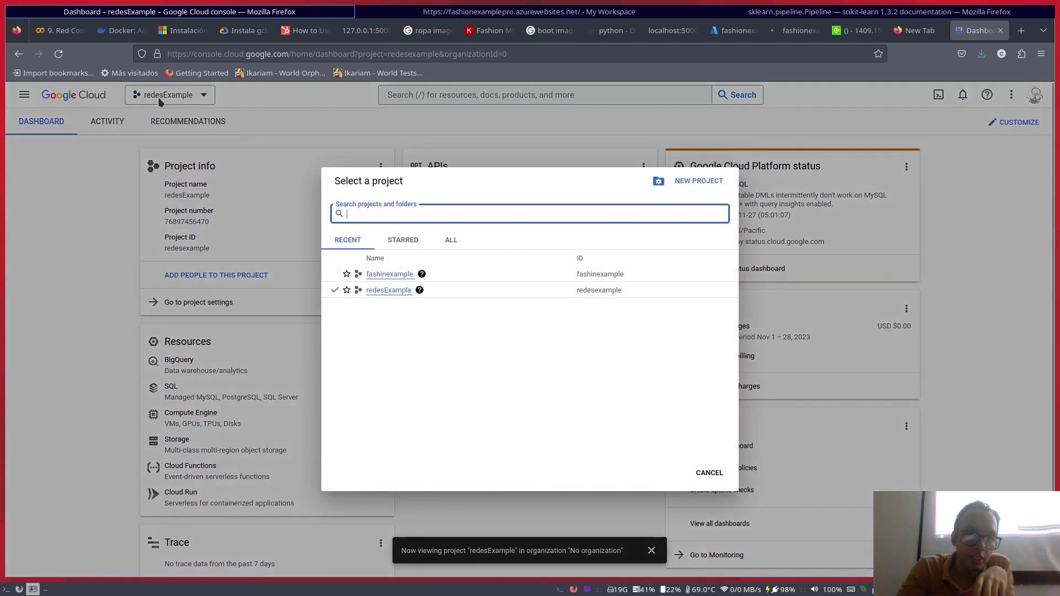
{"action": "left_click", "coordinate": [379, 275]}
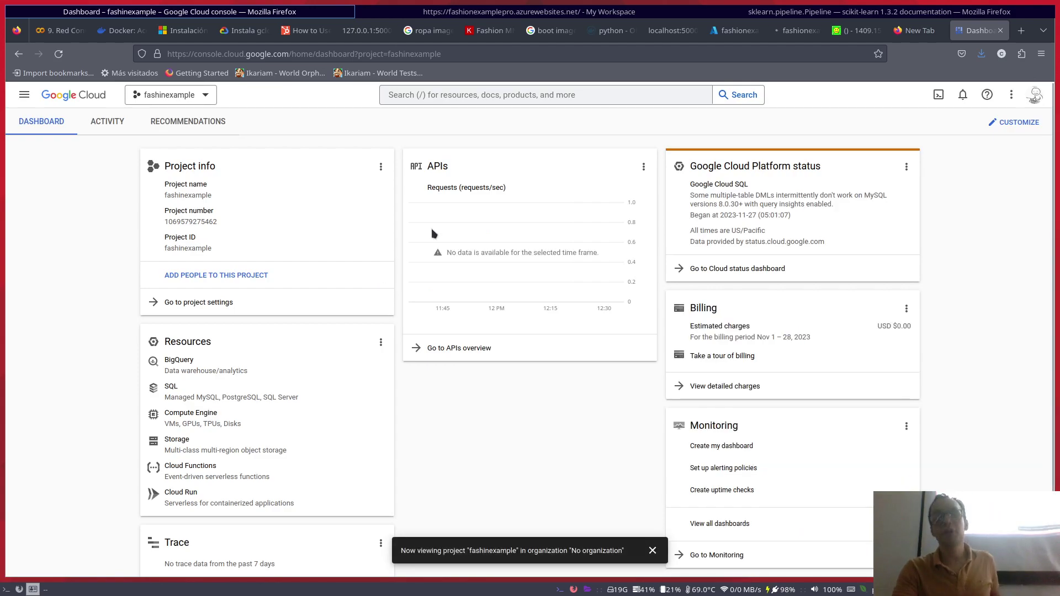
- Search the Google Cloud console for artifact registry
{"action": "left_click", "coordinate": [487, 96]}
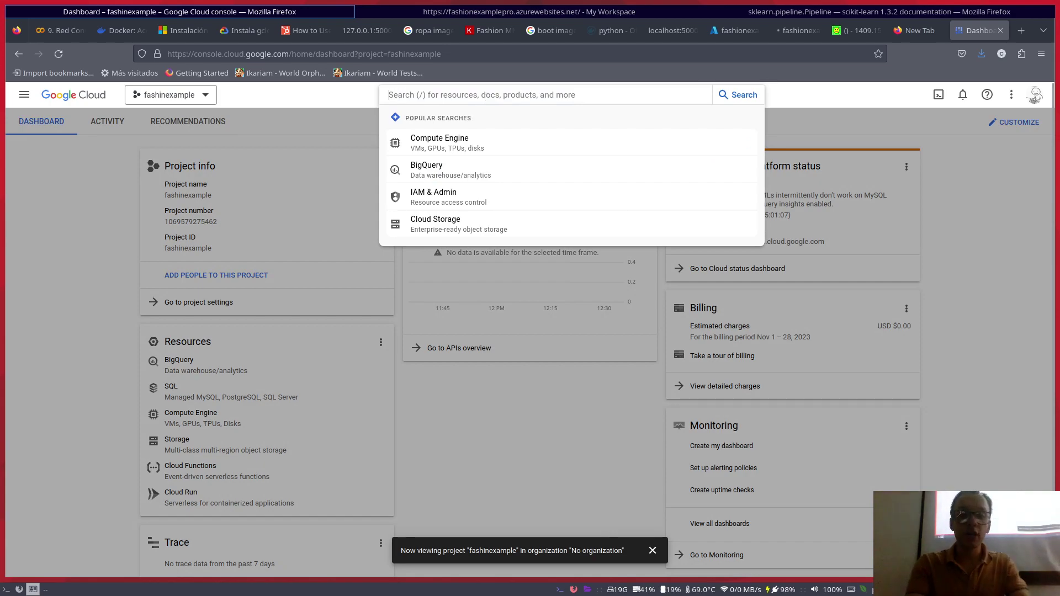
{"action": "type", "text": "artfi"}
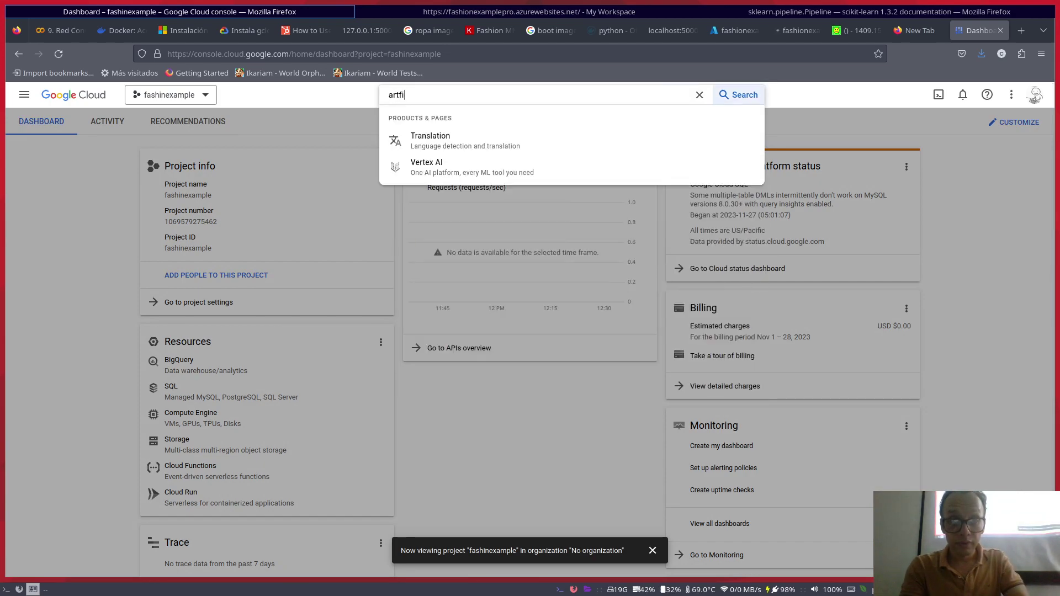
{"action": "key", "text": "BackSpace"}
{"action": "key", "text": "BackSpace"}
{"action": "type", "text": "if"}
{"action": "key", "text": "BackSpace"}
{"action": "key", "text": "BackSpace"}
{"action": "key", "text": "BackSpace"}
{"action": "key", "text": "BackSpace"}
{"action": "key", "text": "BackSpace"}
{"action": "key", "text": "BackSpace"}
{"action": "type", "text": "ifact"}
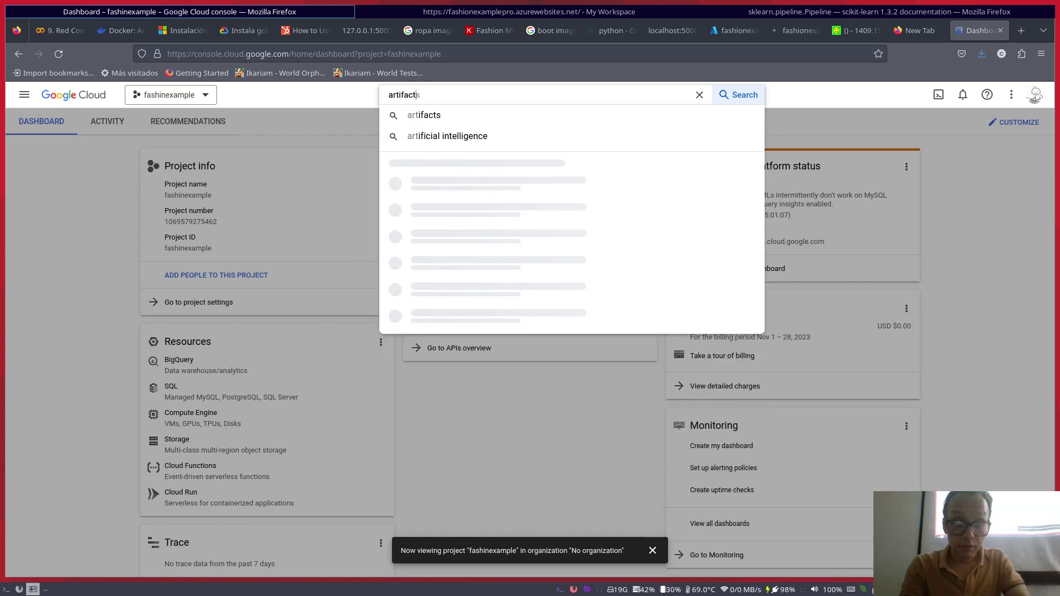
{"action": "type", "text": " registry"}
{"action": "key", "text": "Return"}
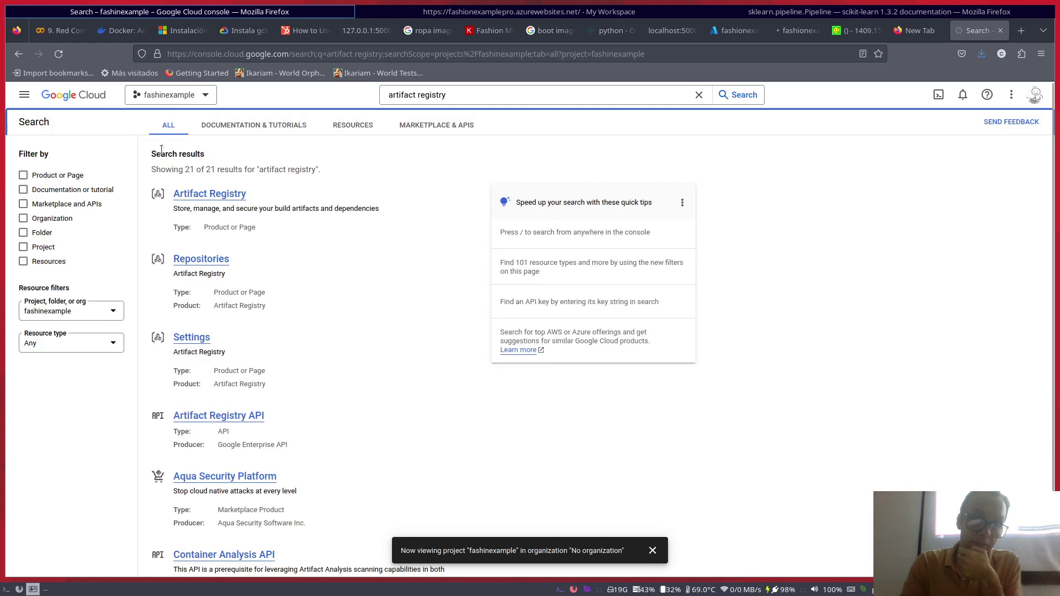
- Open Artifact Registry from the search results, enable its API for fashinexample, and look over the API's pricing
{"action": "left_click", "coordinate": [198, 194]}
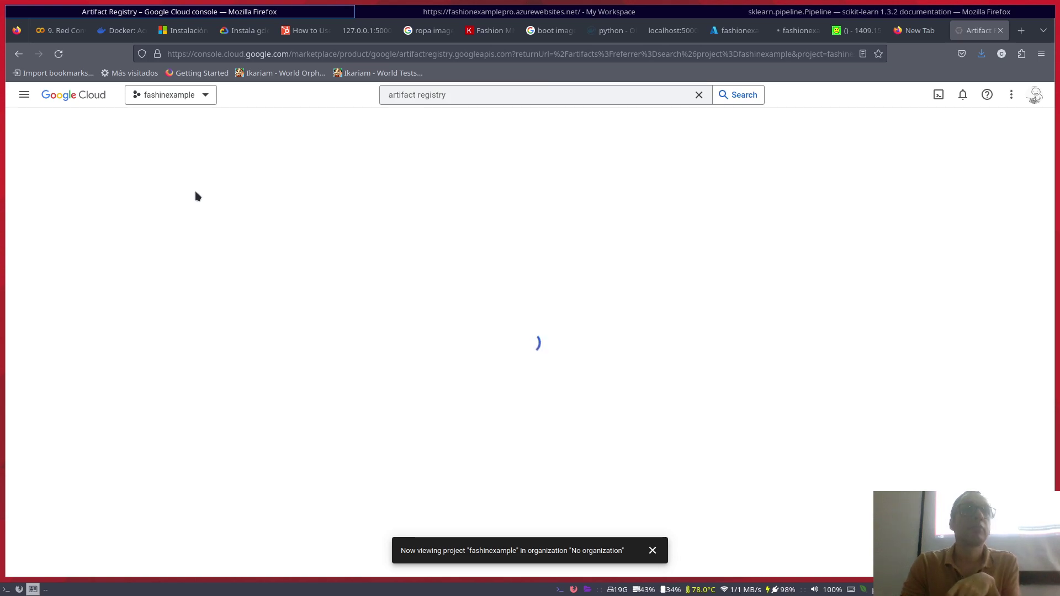
{"action": "left_click", "coordinate": [653, 551]}
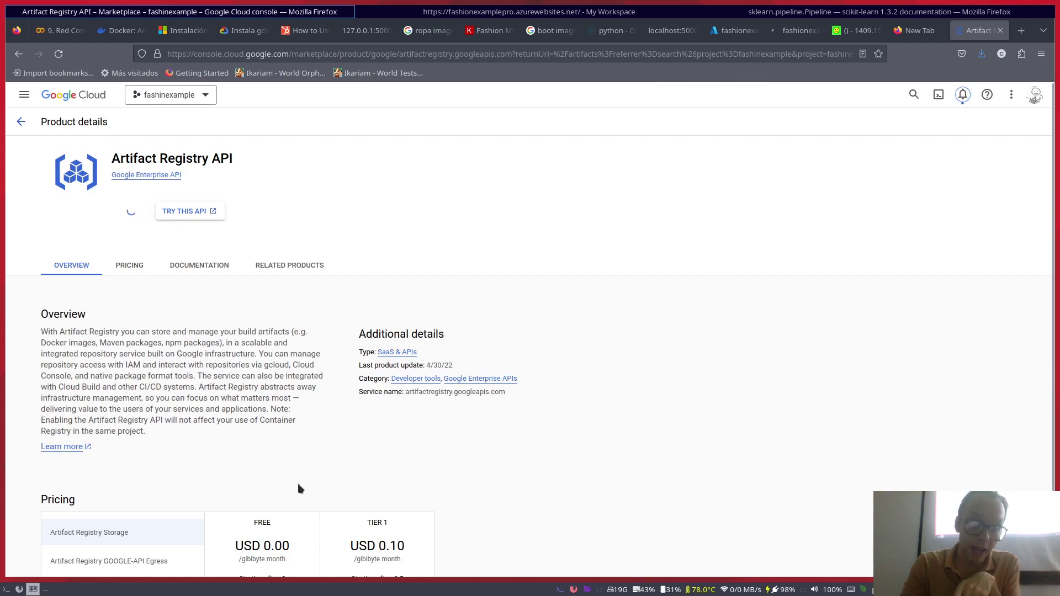
{"action": "scroll", "coordinate": [301, 490], "scroll_direction": "down", "scroll_amount": 3}
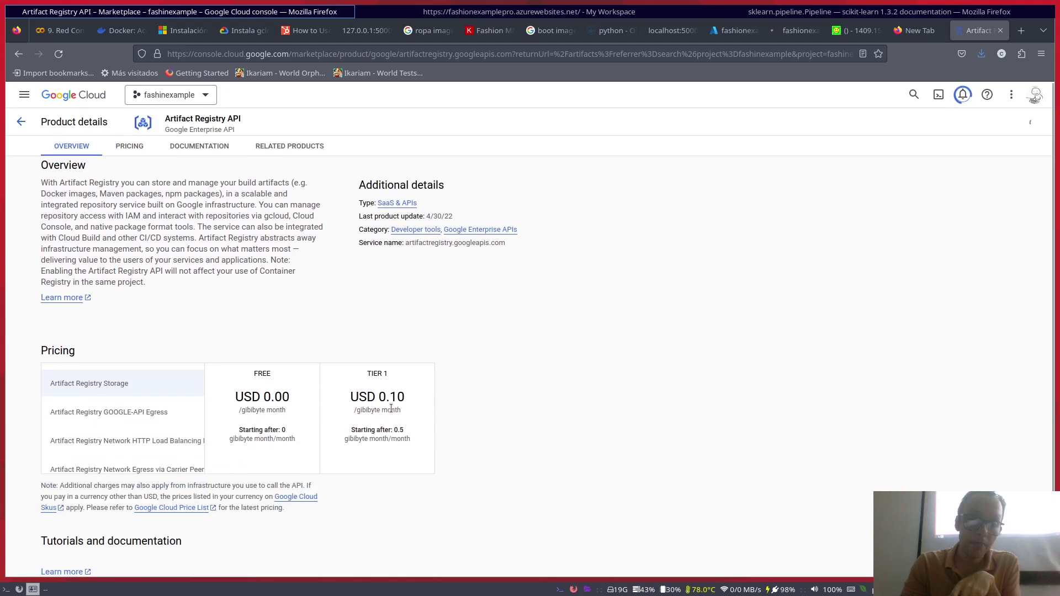
{"action": "scroll", "coordinate": [313, 353], "scroll_direction": "up", "scroll_amount": 3}
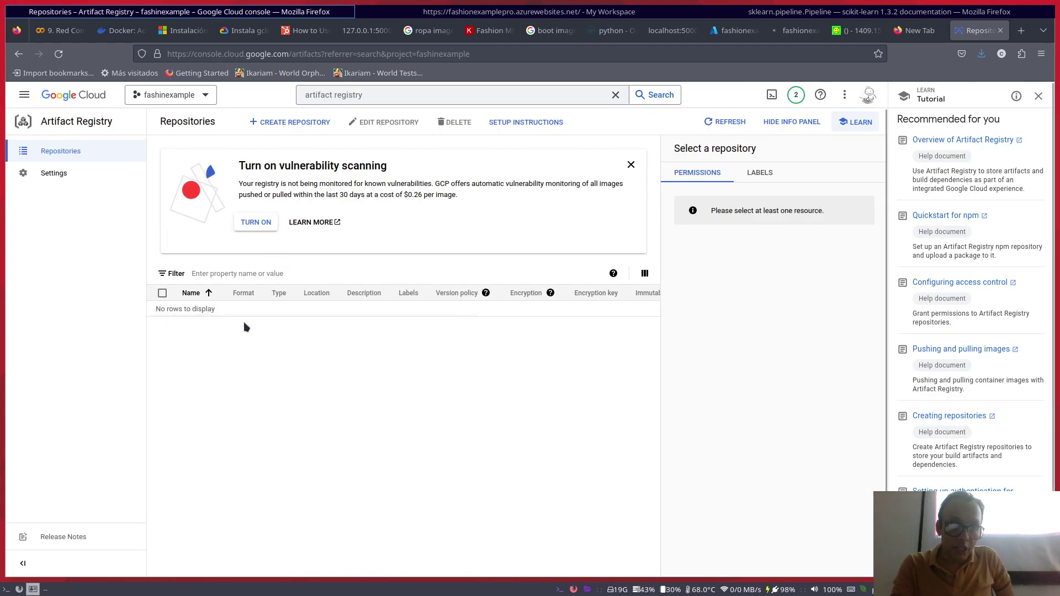
- Start a new Artifact Registry repository and name it fashionrepository
{"action": "left_click", "coordinate": [293, 125]}
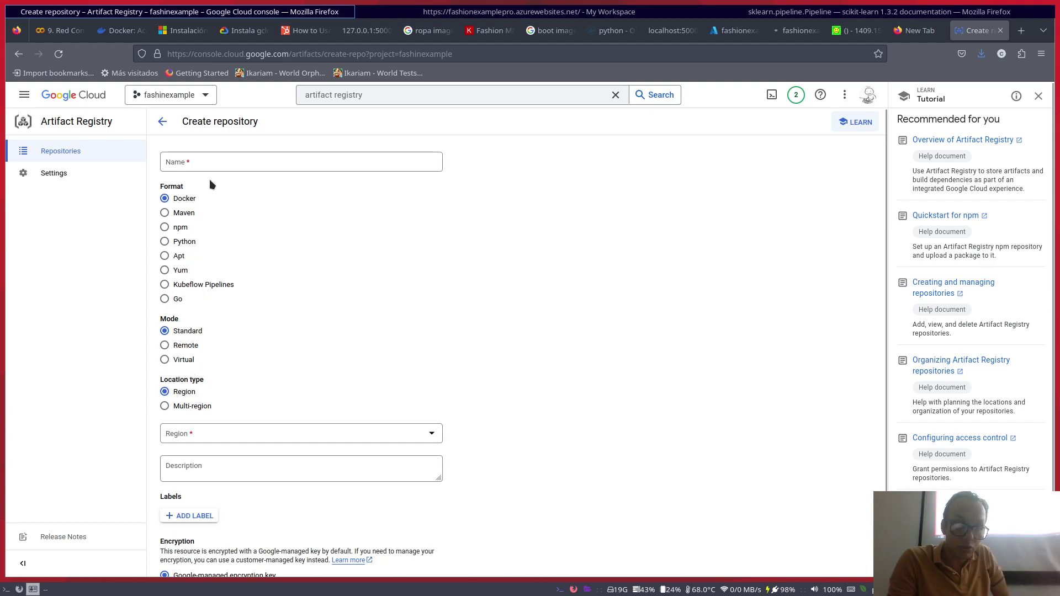
{"action": "left_click", "coordinate": [227, 159]}
{"action": "type", "text": "http://127.0.0.1:5000/"}
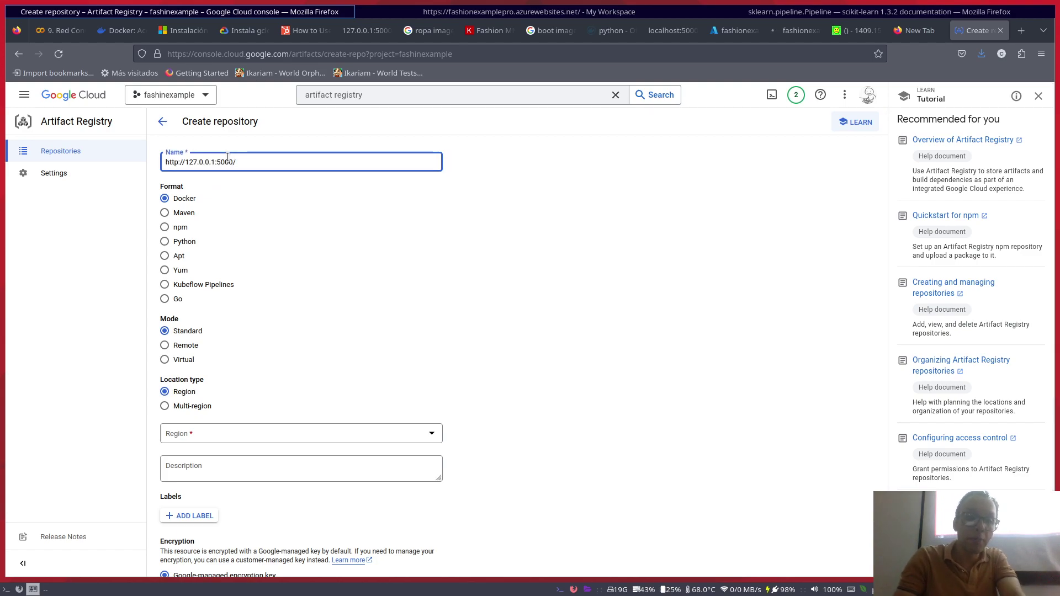
{"action": "key", "text": "ctrl+a"}
{"action": "key", "text": "BackSpace"}
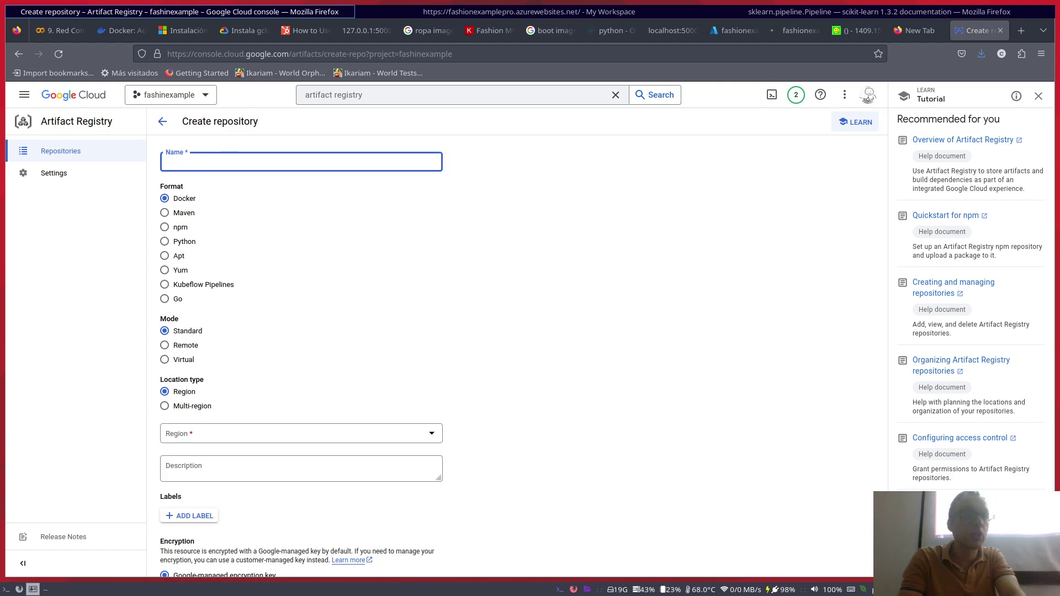
{"action": "type", "text": "fashionreposir"}
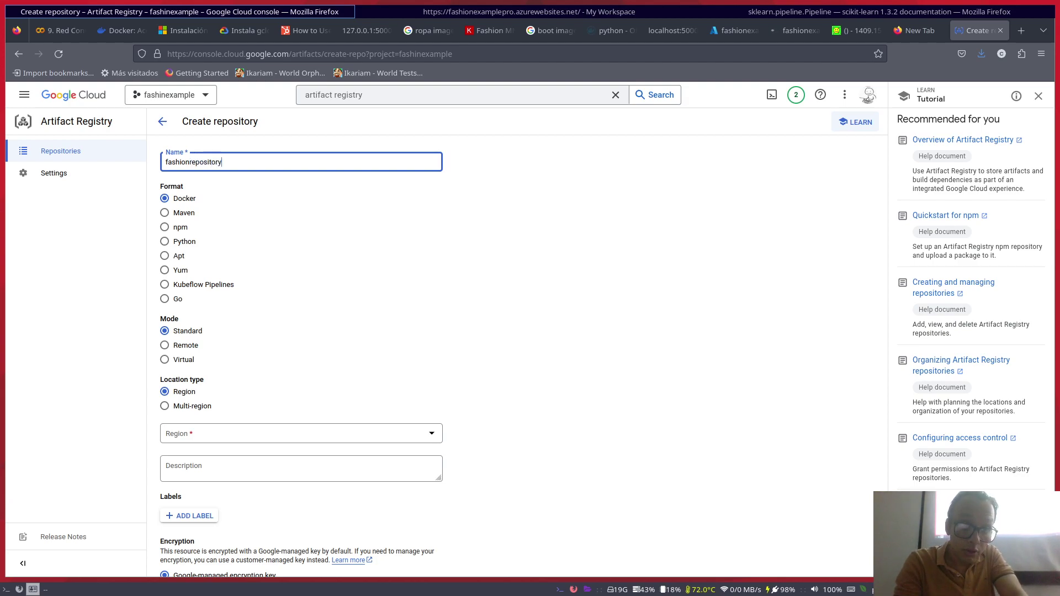
- Set the repository's region to us-east1 (South Carolina) and create it, keeping the Docker format and other default options
{"action": "scroll", "coordinate": [263, 437], "scroll_direction": "down", "scroll_amount": 5}
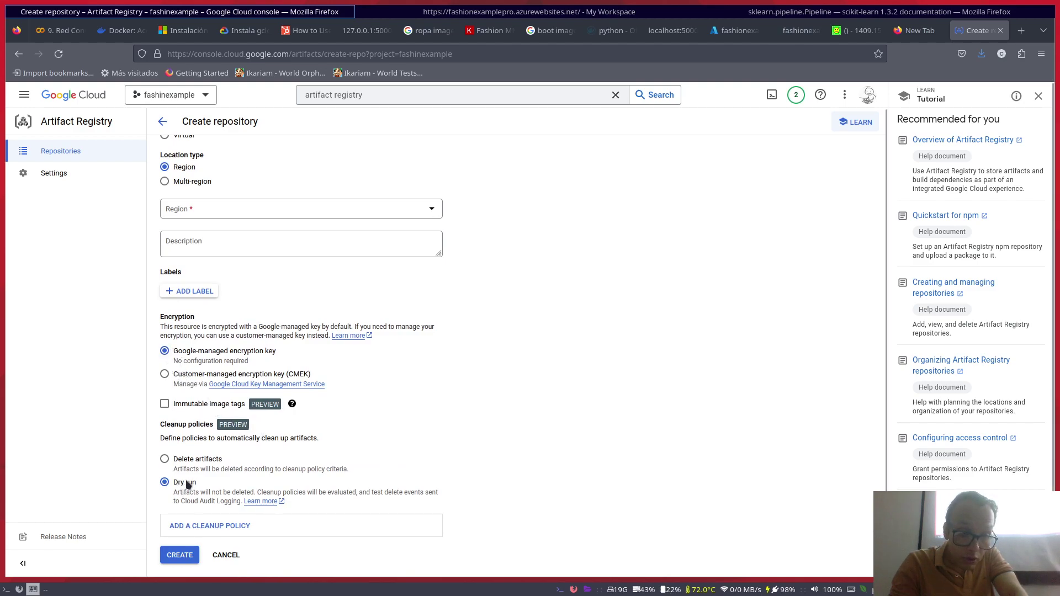
{"action": "scroll", "coordinate": [205, 440], "scroll_direction": "up", "scroll_amount": 5}
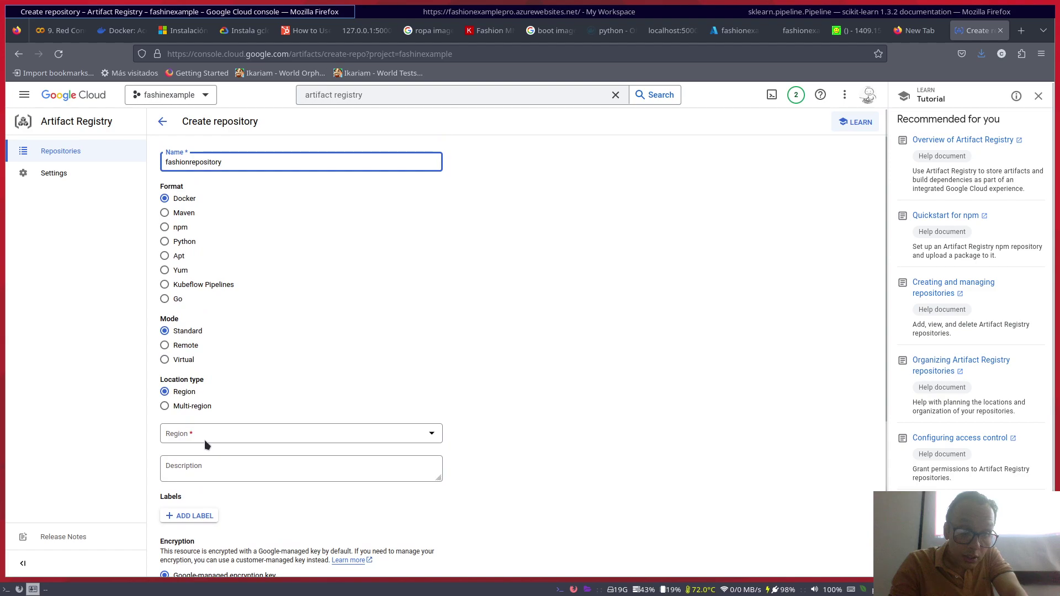
{"action": "scroll", "coordinate": [204, 442], "scroll_direction": "down", "scroll_amount": 5}
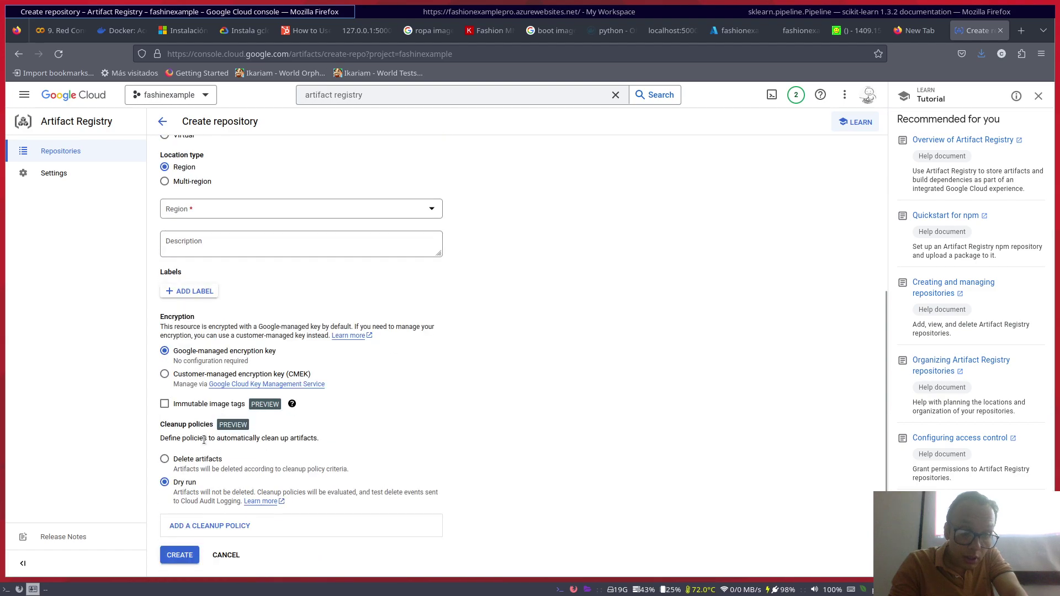
{"action": "left_click", "coordinate": [181, 558]}
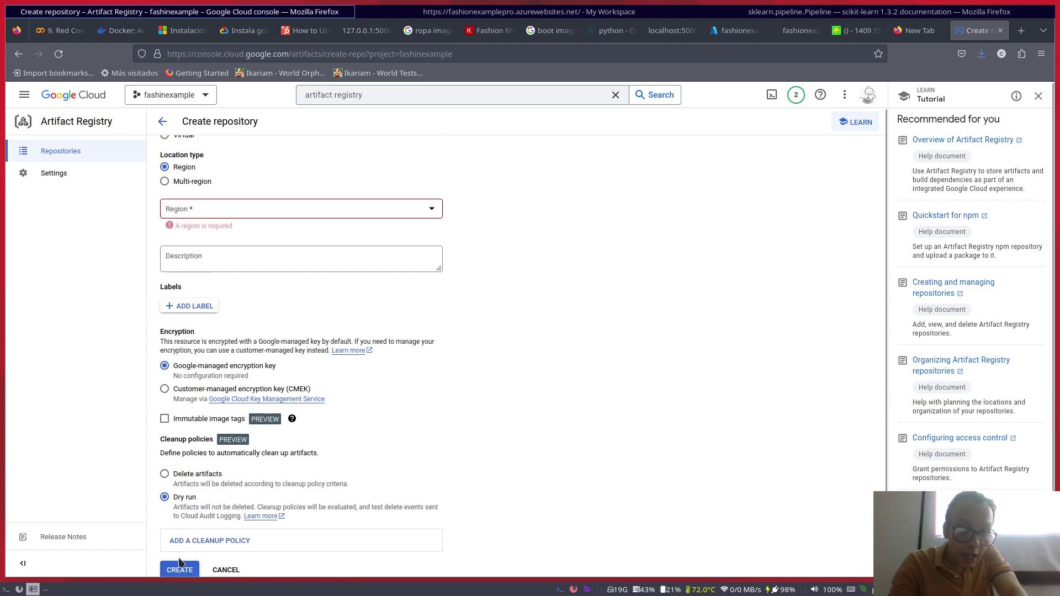
{"action": "left_click", "coordinate": [210, 210]}
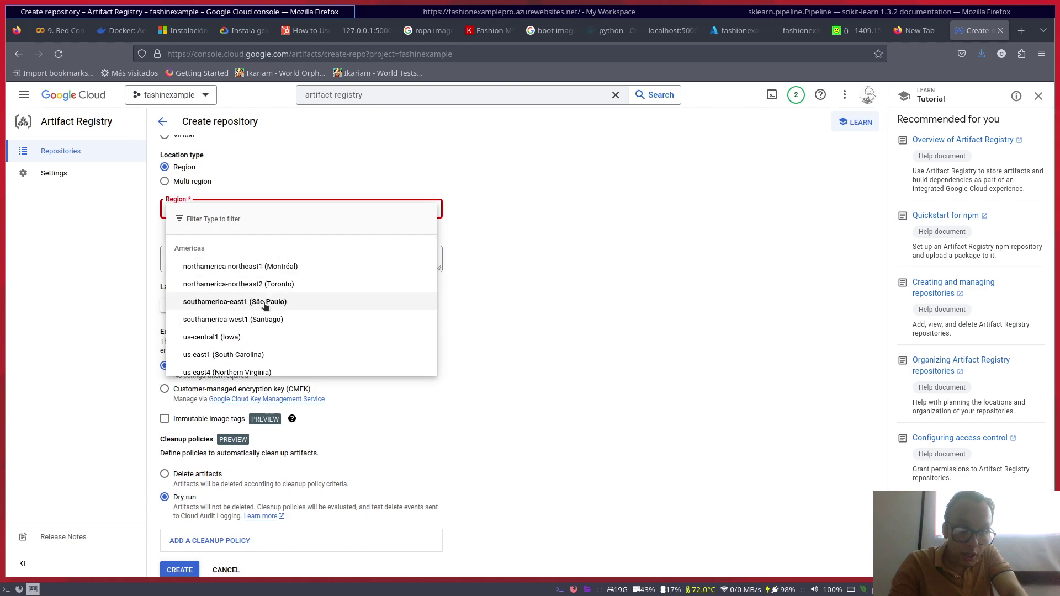
{"action": "left_click", "coordinate": [249, 356]}
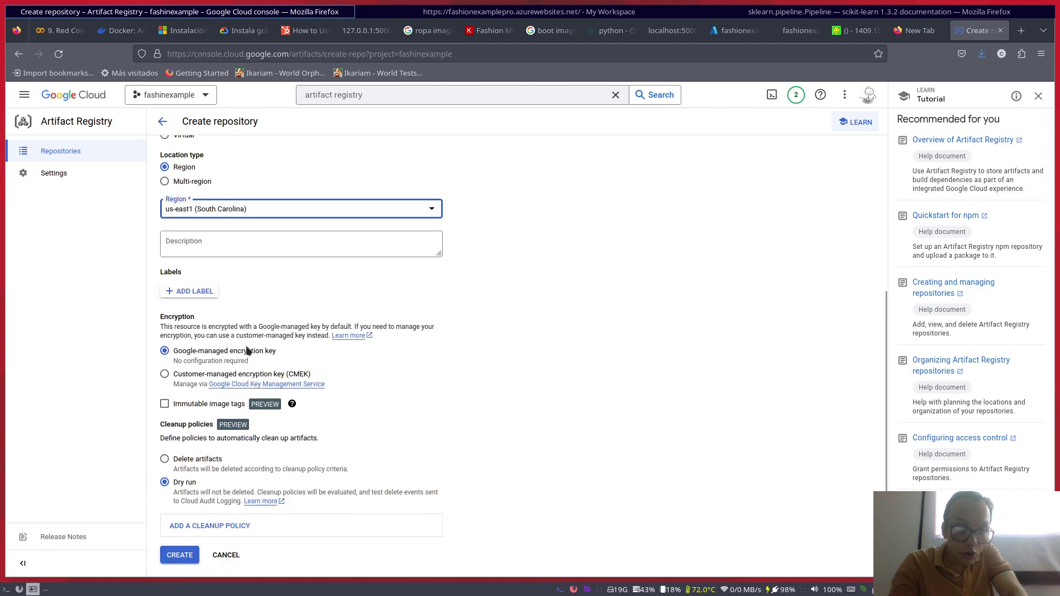
{"action": "left_click", "coordinate": [180, 554]}
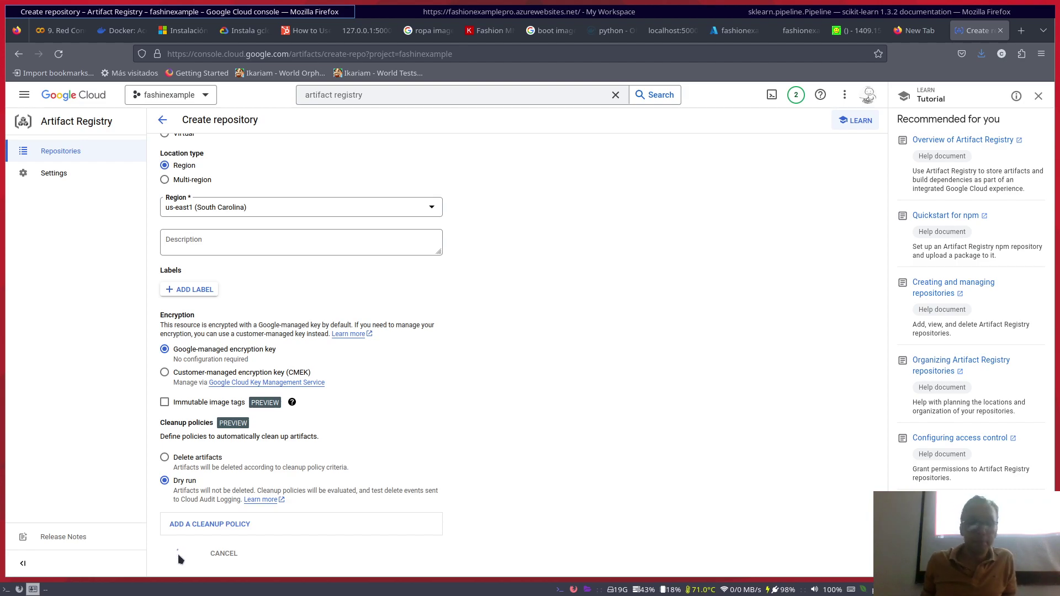
- Reload the fashionexamplepro.azurewebsites.net page to recheck the Azure web app
{"action": "left_click", "coordinate": [793, 33]}
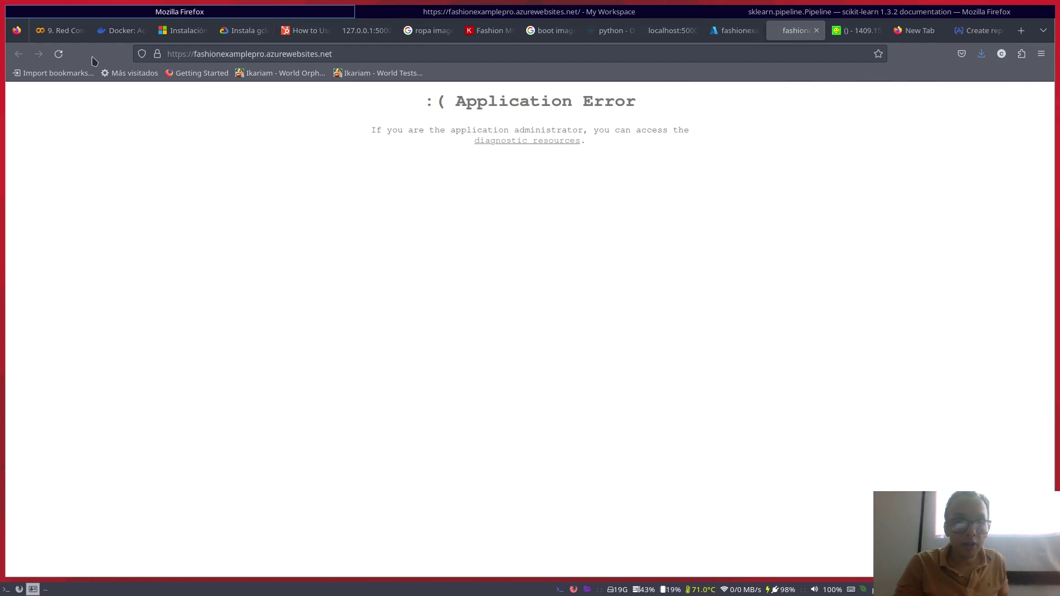
{"action": "left_click", "coordinate": [63, 55]}
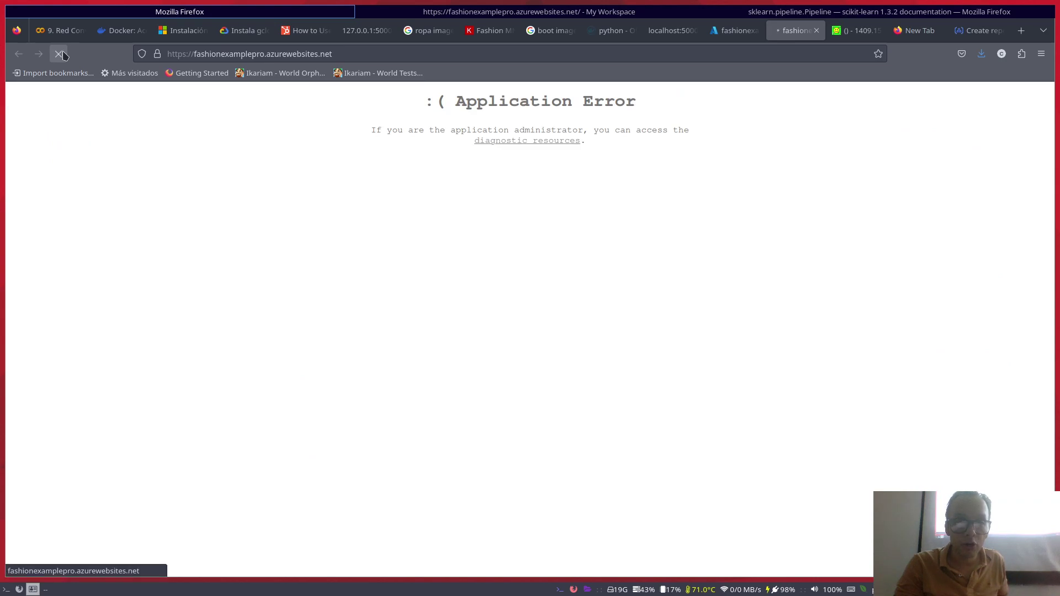
- Return to Artifact Registry, open fashionrepository, and display its setup instructions for configuring Docker
{"action": "left_click", "coordinate": [977, 32]}
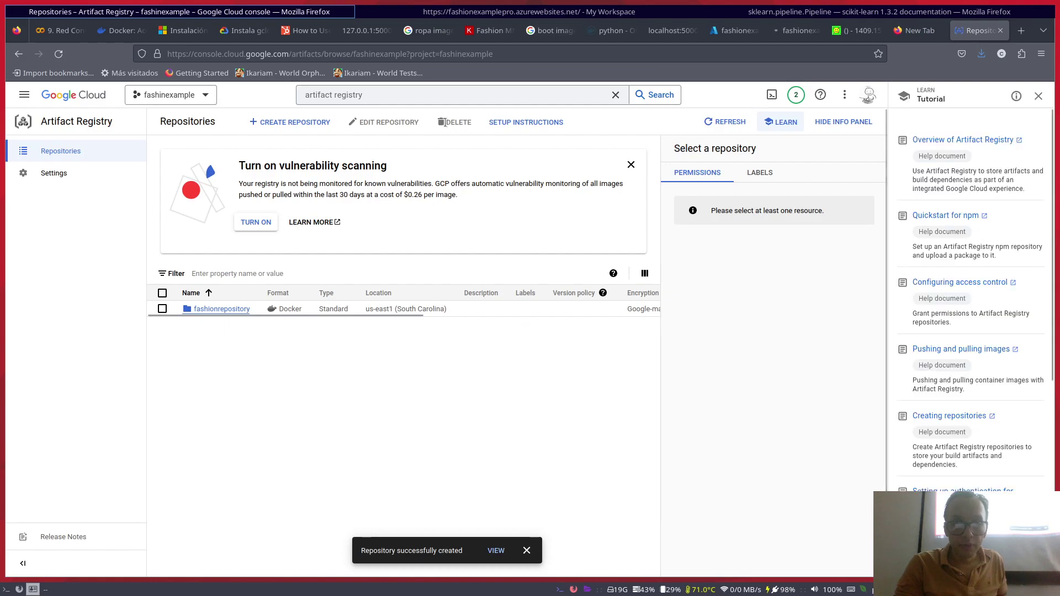
{"action": "left_click", "coordinate": [221, 310]}
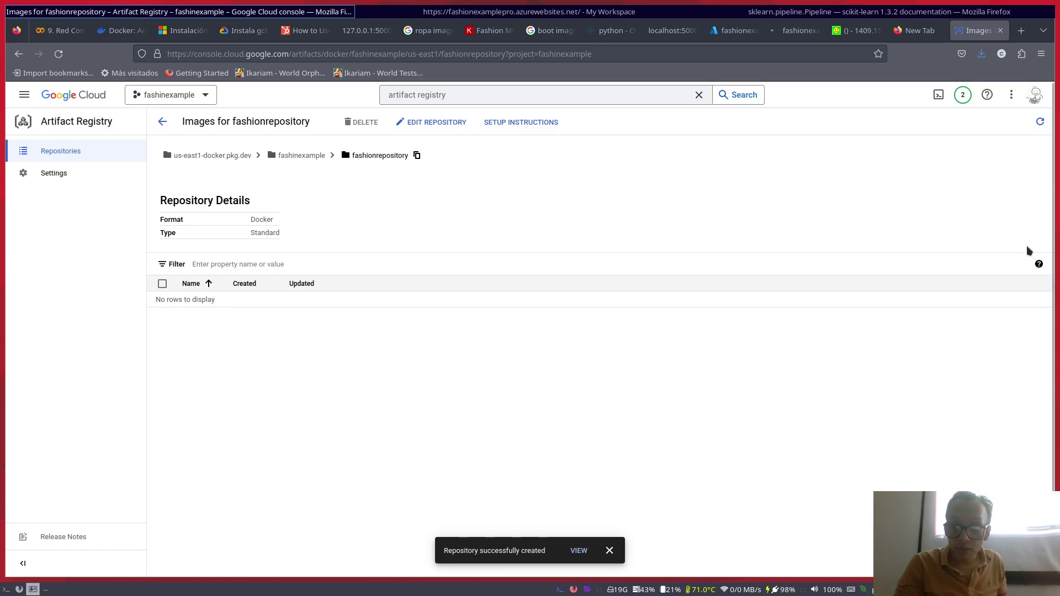
{"action": "left_click", "coordinate": [503, 123]}
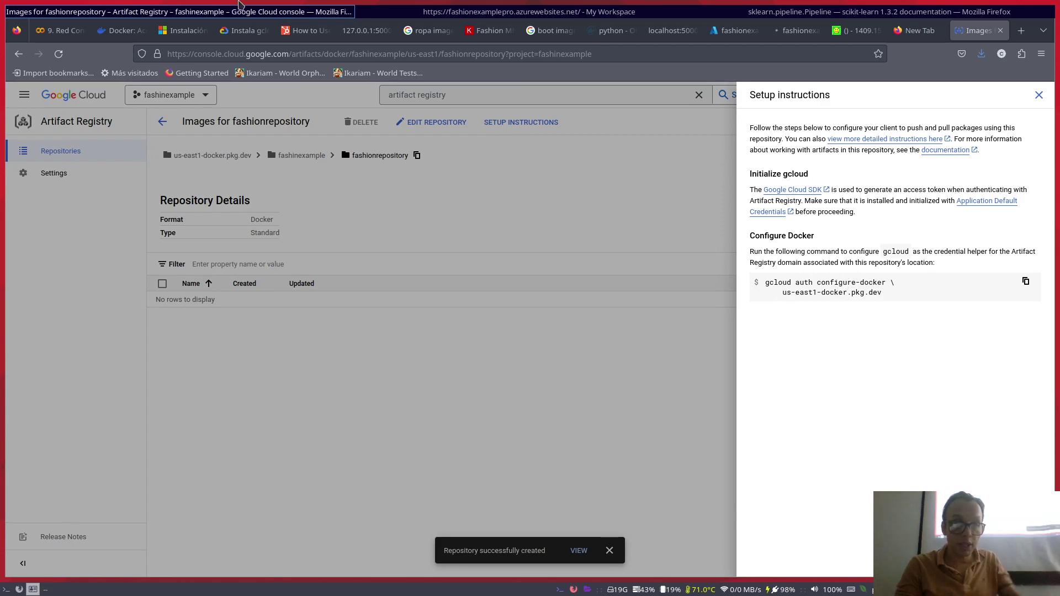
- Switch to the terminal opened in the ml repository folder
{"action": "left_click", "coordinate": [600, 10]}
{"action": "left_click", "coordinate": [790, 16]}
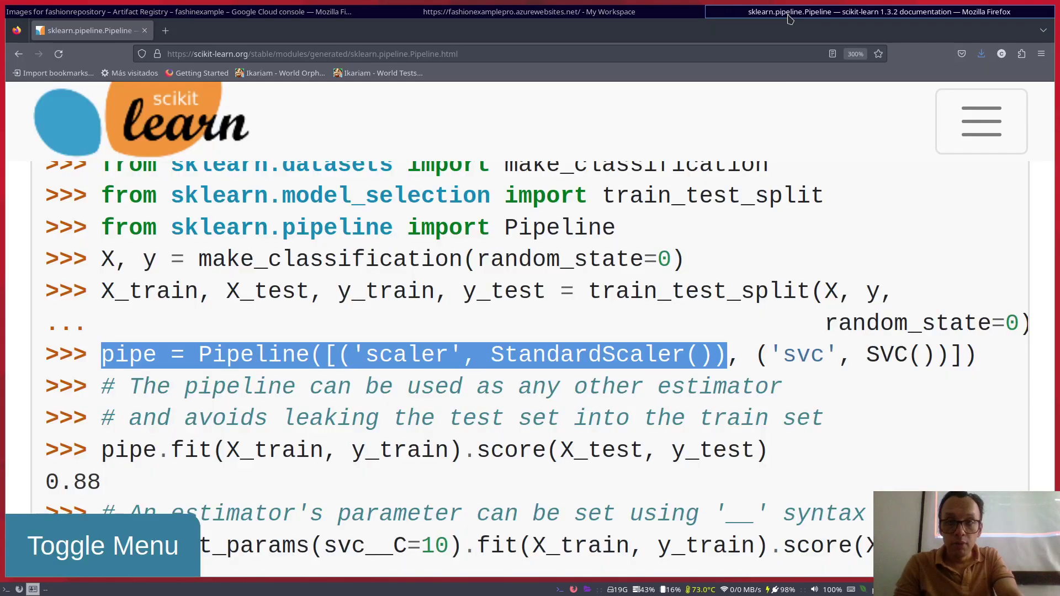
{"action": "left_click", "coordinate": [177, 11]}
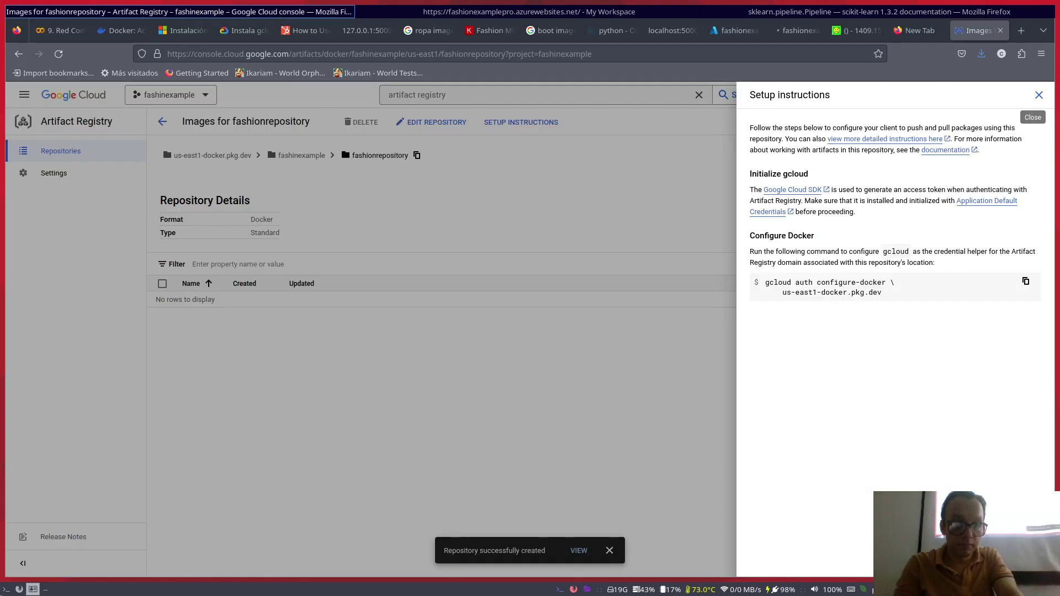
{"action": "left_click", "coordinate": [19, 589]}
{"action": "left_click", "coordinate": [8, 591]}
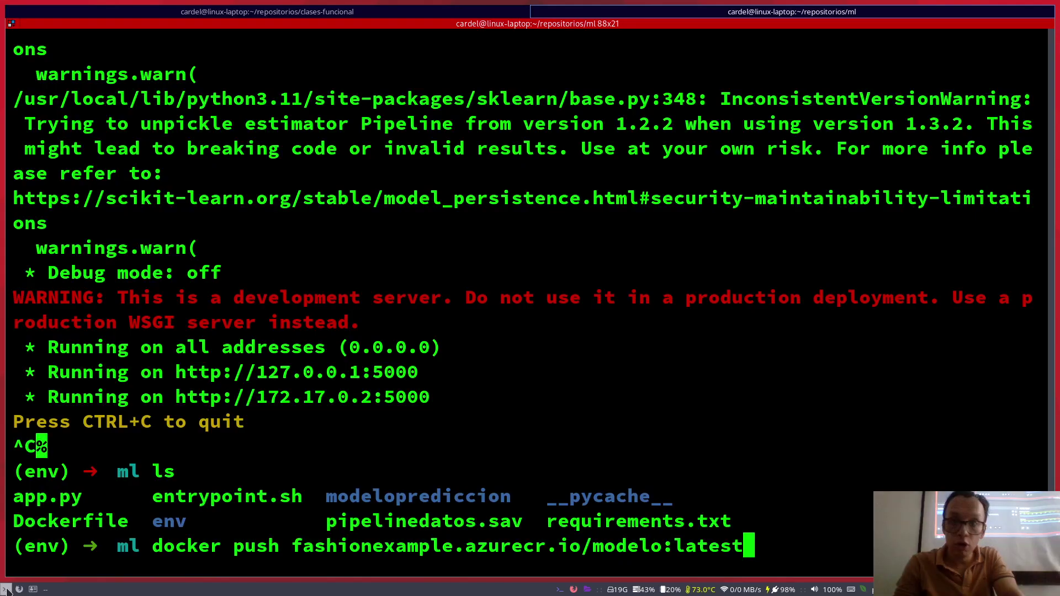
- Abort the docker push of fashionexample.azurecr.io/modelo:latest waiting at the prompt and clear the terminal
{"action": "key", "text": "Return"}
{"action": "key", "text": "ctrl+c"}
{"action": "key", "text": "Return"}
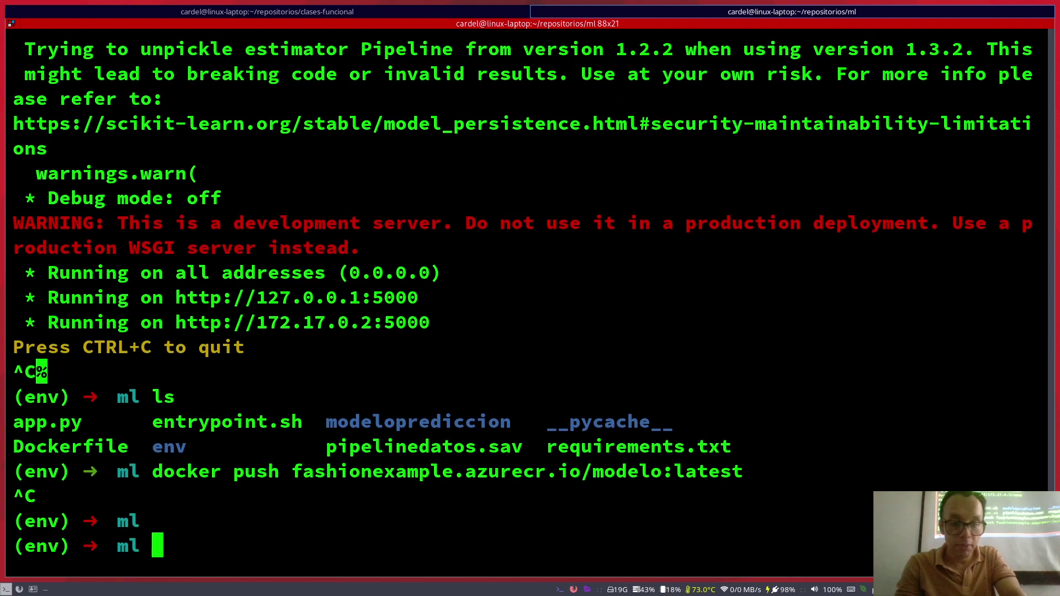
{"action": "type", "text": "gcl"}
{"action": "key", "text": "BackSpace"}
{"action": "key", "text": "BackSpace"}
{"action": "key", "text": "BackSpace"}
{"action": "type", "text": "c"}
{"action": "key", "text": "BackSpace"}
{"action": "type", "text": "ps"}
{"action": "key", "text": "BackSpace"}
{"action": "key", "text": "BackSpace"}
{"action": "type", "text": "clar"}
{"action": "key", "text": "Return"}
{"action": "type", "text": "clear"}
{"action": "key", "text": "Return"}
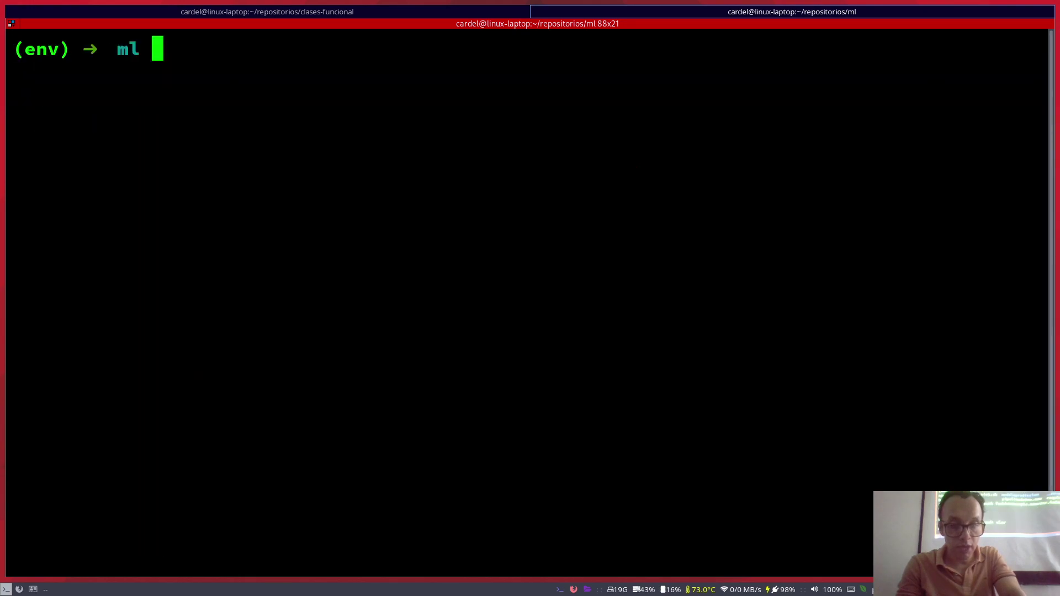
- Run gcloud auth login --no-launch-browser in the ml folder to start the Google Cloud sign-in
{"action": "type", "text": "glocud"}
{"action": "key", "text": "BackSpace"}
{"action": "key", "text": "BackSpace"}
{"action": "key", "text": "BackSpace"}
{"action": "type", "text": "ud"}
{"action": "key", "text": "BackSpace"}
{"action": "key", "text": "BackSpace"}
{"action": "key", "text": "BackSpace"}
{"action": "key", "text": "BackSpace"}
{"action": "type", "text": "cloud auth"}
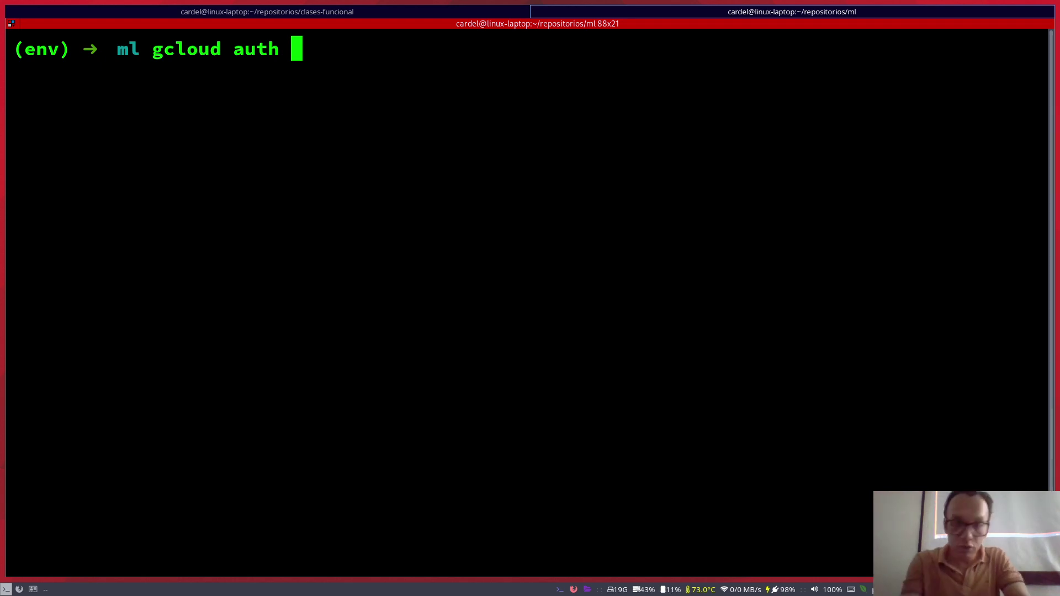
{"action": "key", "text": "BackSpace"}
{"action": "key", "text": "BackSpace"}
{"action": "key", "text": "BackSpace"}
{"action": "key", "text": "BackSpace"}
{"action": "key", "text": "BackSpace"}
{"action": "type", "text": "au"}
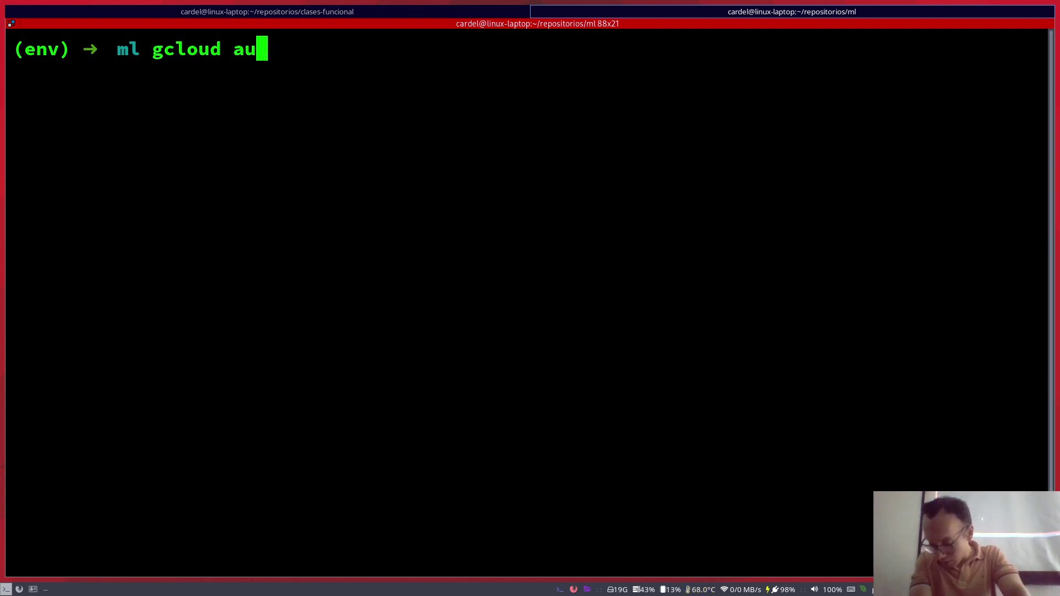
{"action": "type", "text": "th login --no-lunch-"}
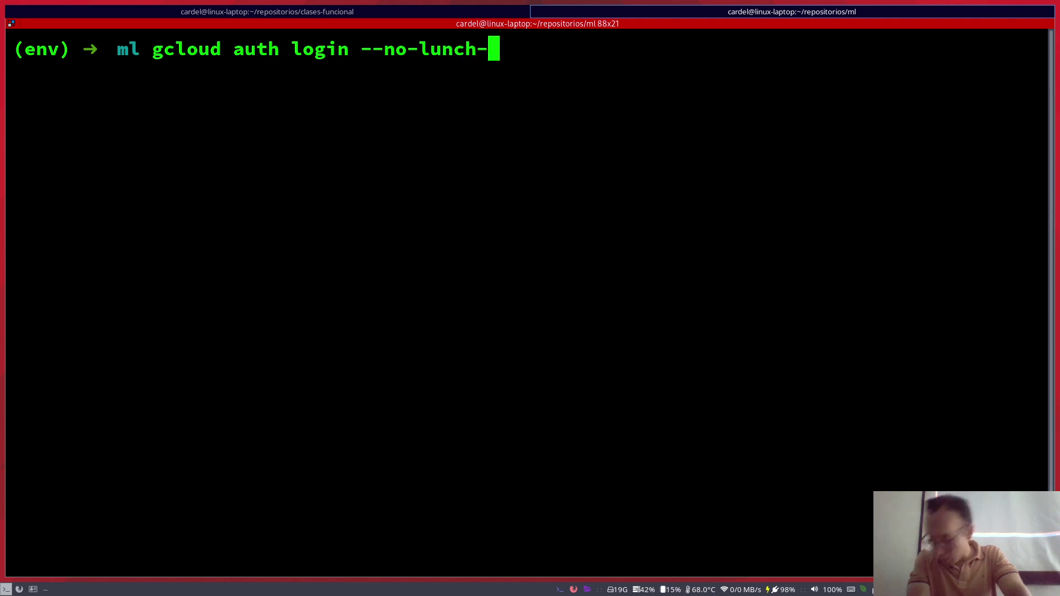
{"action": "key", "text": "BackSpace"}
{"action": "key", "text": "BackSpace"}
{"action": "key", "text": "BackSpace"}
{"action": "key", "text": "BackSpace"}
{"action": "key", "text": "BackSpace"}
{"action": "type", "text": "aun"}
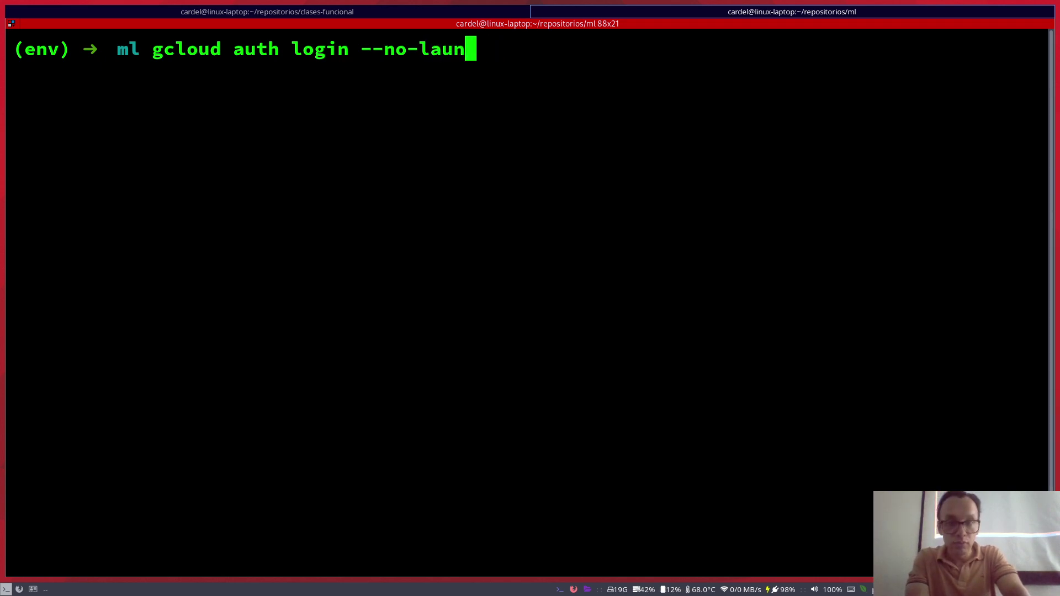
{"action": "type", "text": "ch-browser"}
{"action": "key", "text": "Return"}
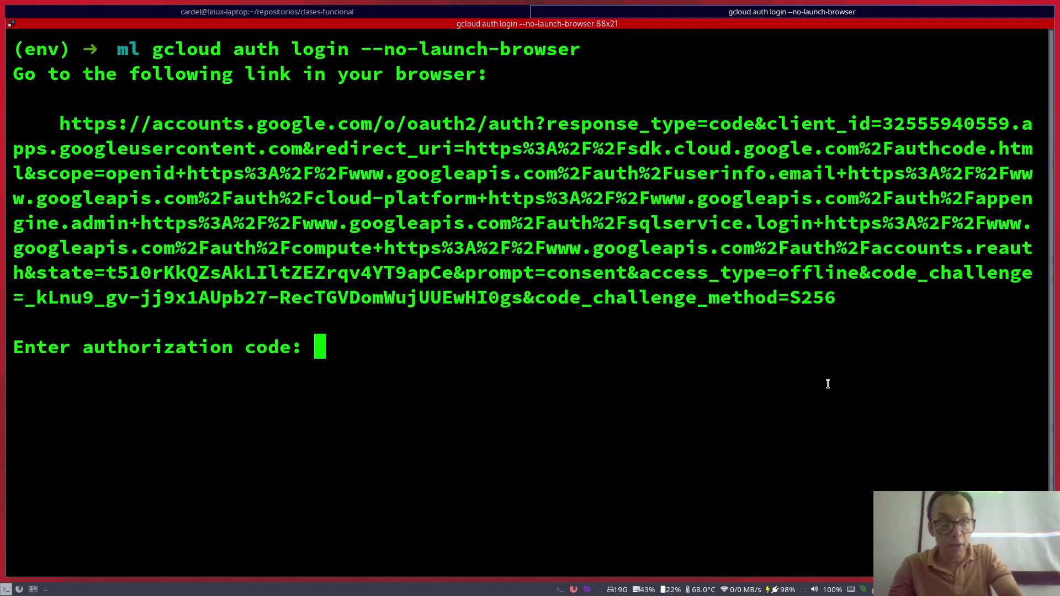
- Copy the whole authorization link from the terminal output and open it in a new Firefox tab
{"action": "left_click_drag", "start_coordinate": [850, 311], "coordinate": [59, 123]}
{"action": "right_click", "coordinate": [112, 145]}
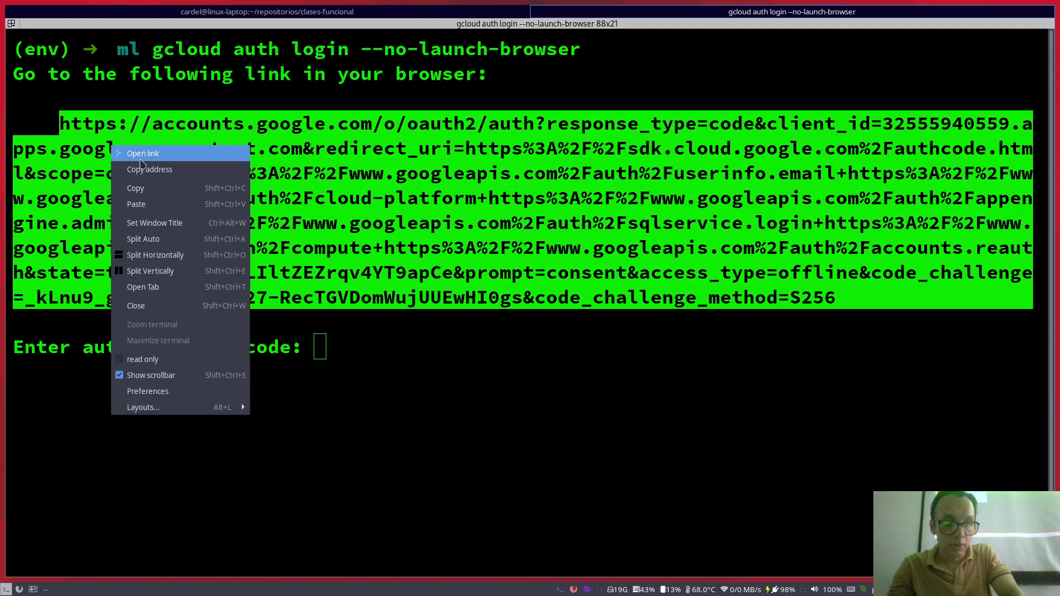
{"action": "left_click", "coordinate": [155, 189]}
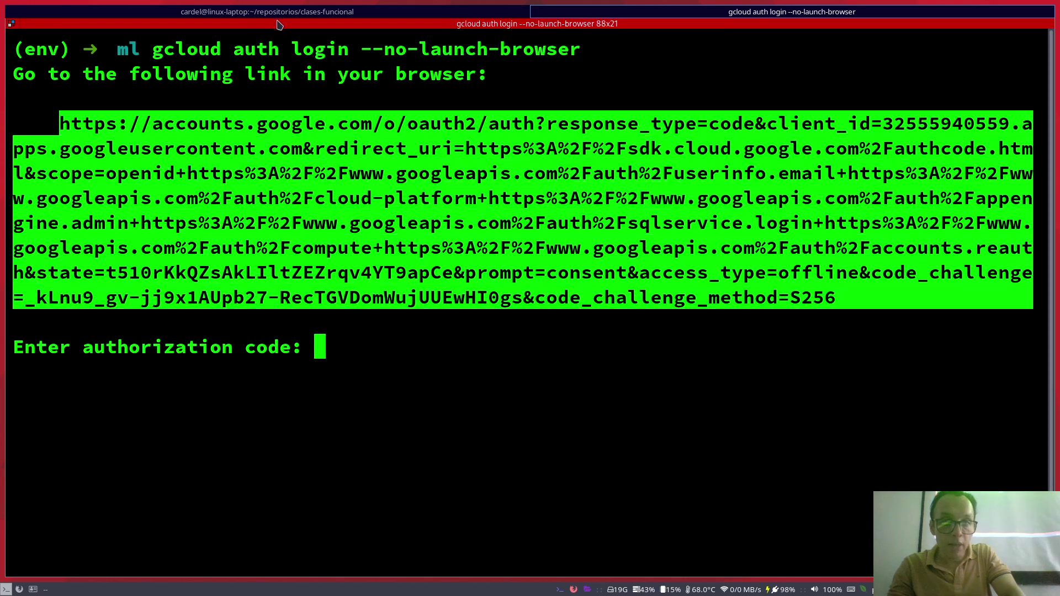
{"action": "left_click", "coordinate": [33, 590]}
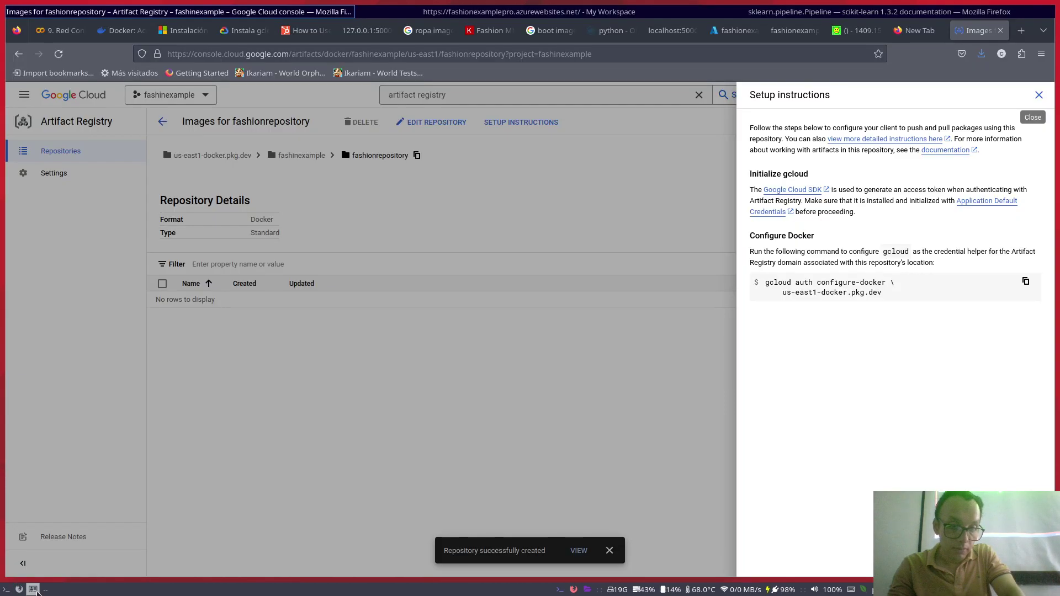
{"action": "left_click", "coordinate": [1021, 30]}
{"action": "key", "text": "ctrl+v"}
{"action": "key", "text": "Return"}
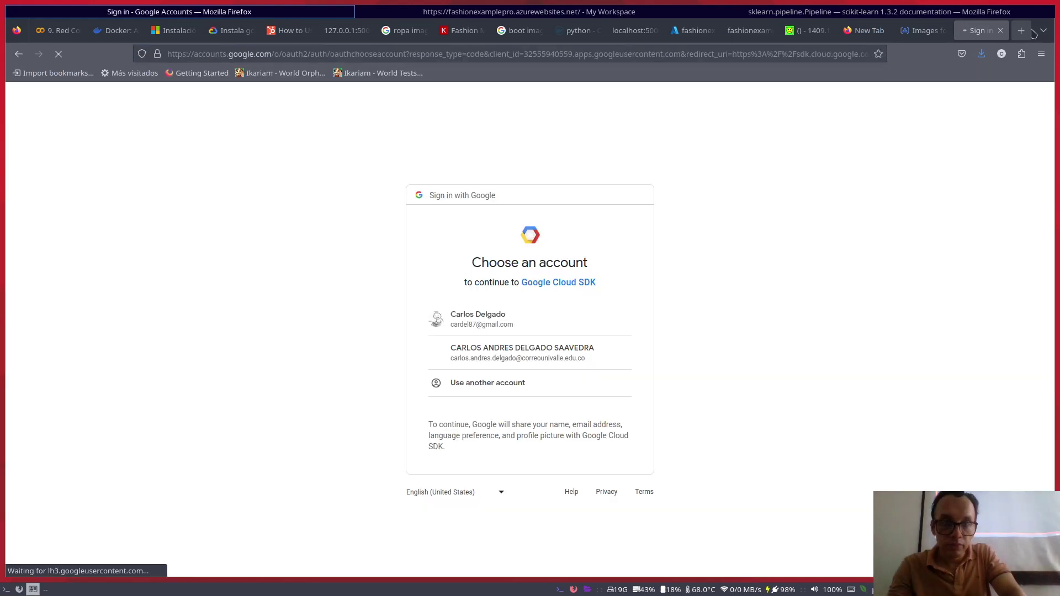
- Choose the personal Gmail account and allow Google Cloud SDK to access it
{"action": "left_click", "coordinate": [556, 315]}
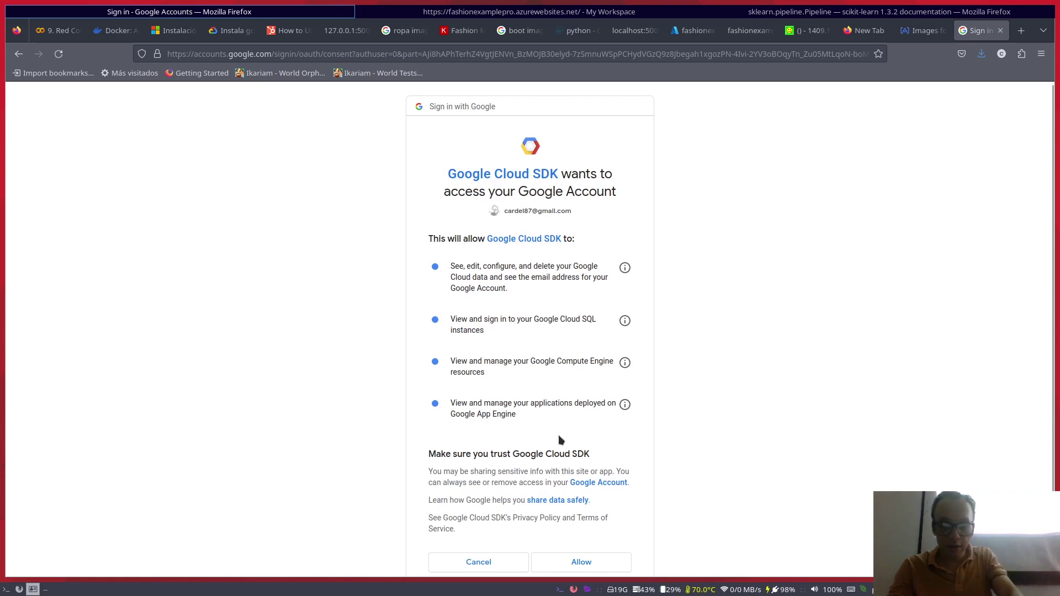
{"action": "scroll", "coordinate": [562, 440], "scroll_direction": "down", "scroll_amount": 2}
{"action": "left_click", "coordinate": [581, 500]}
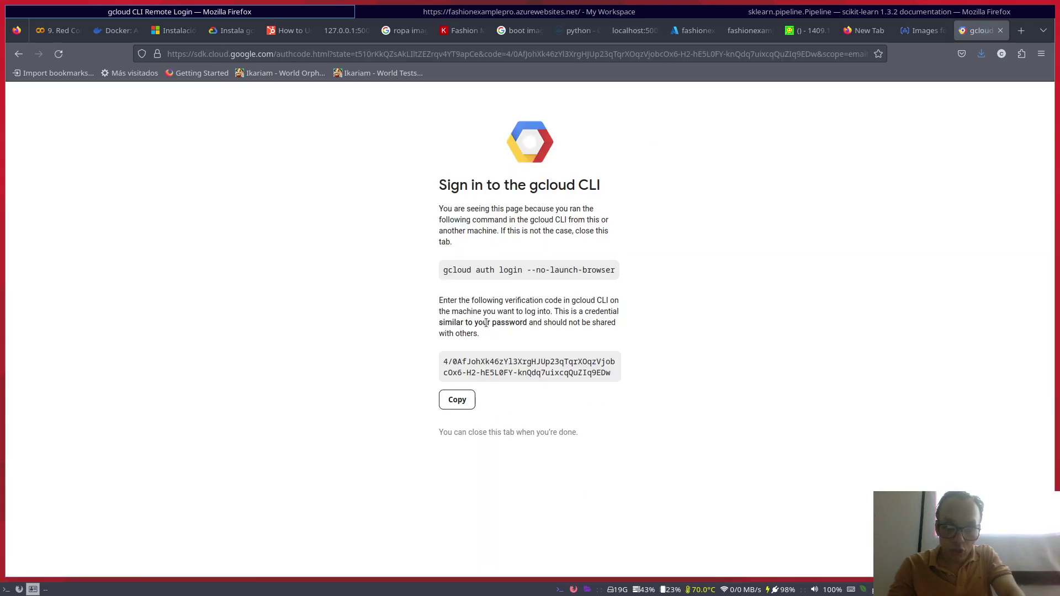
- Copy the verification code from the gcloud CLI sign-in page and submit it at the terminal's authorization code prompt
{"action": "triple_click", "coordinate": [481, 362]}
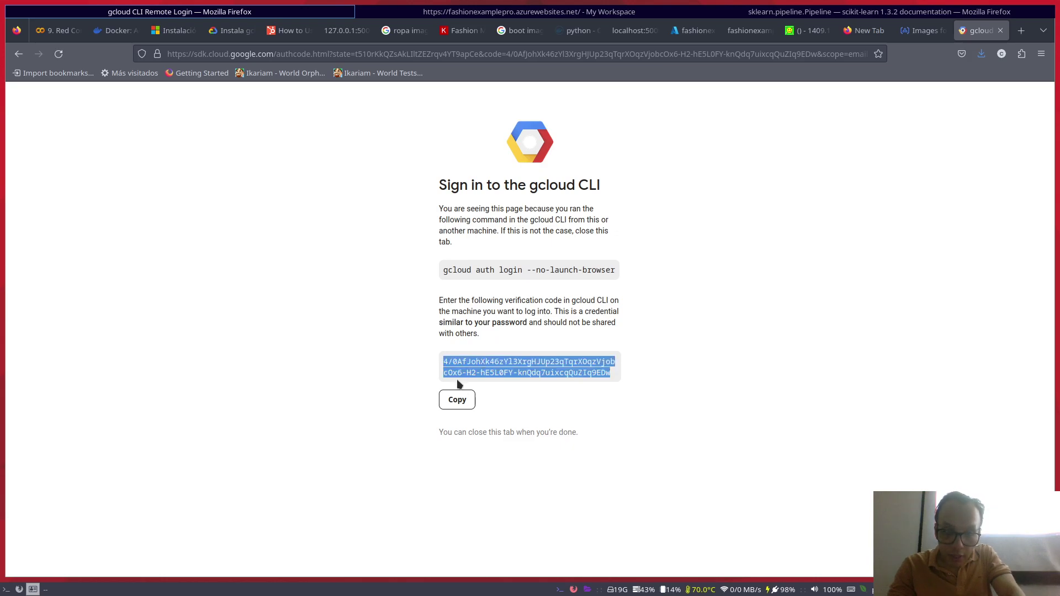
{"action": "left_click", "coordinate": [459, 401]}
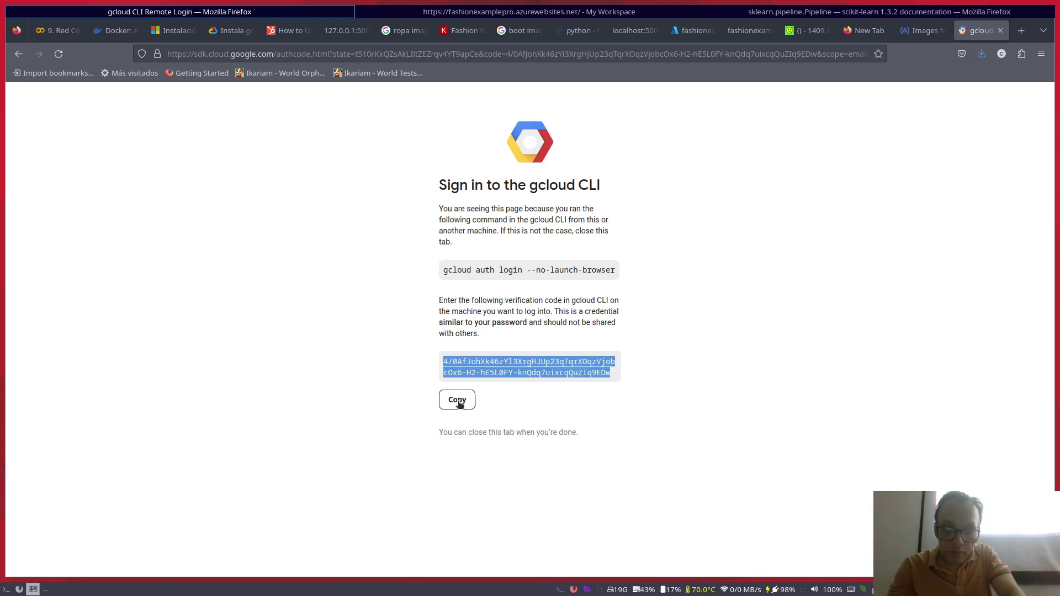
{"action": "left_click", "coordinate": [525, 11]}
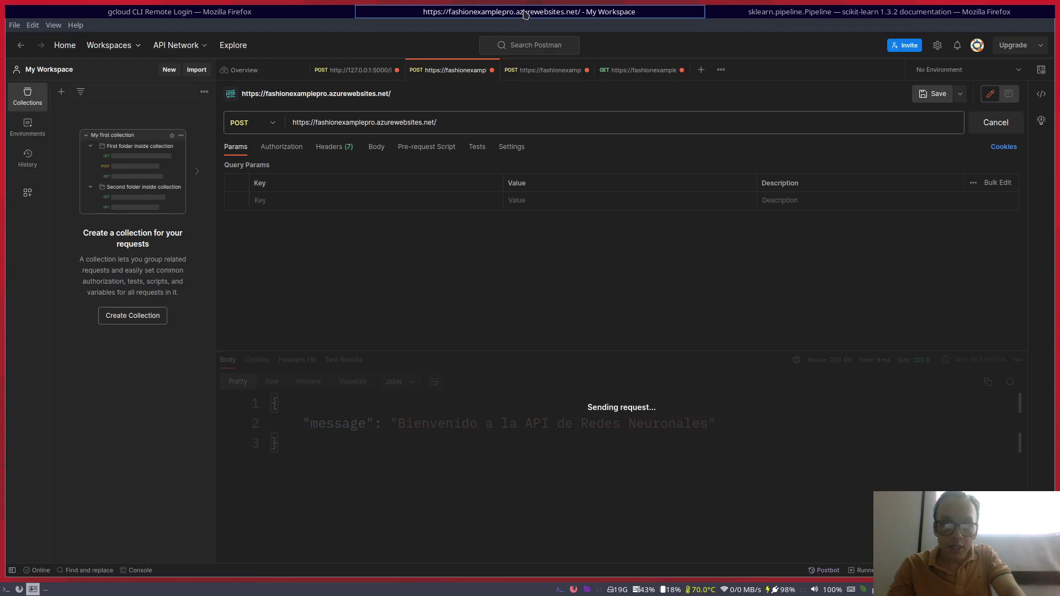
{"action": "left_click", "coordinate": [785, 16]}
{"action": "key", "text": "ctrl+alt+Left"}
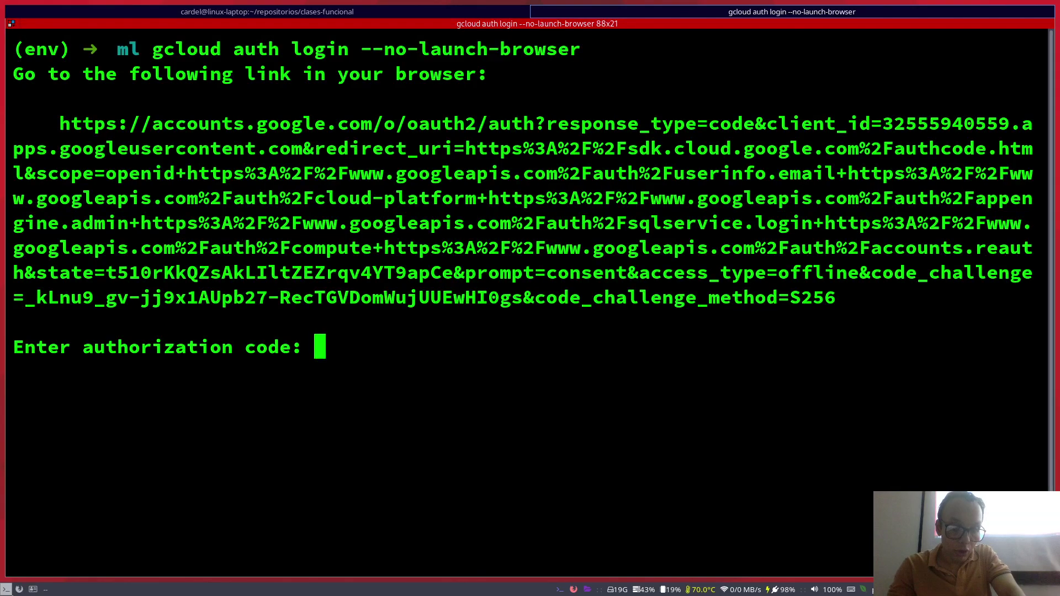
{"action": "right_click", "coordinate": [359, 331]}
{"action": "left_click", "coordinate": [388, 356]}
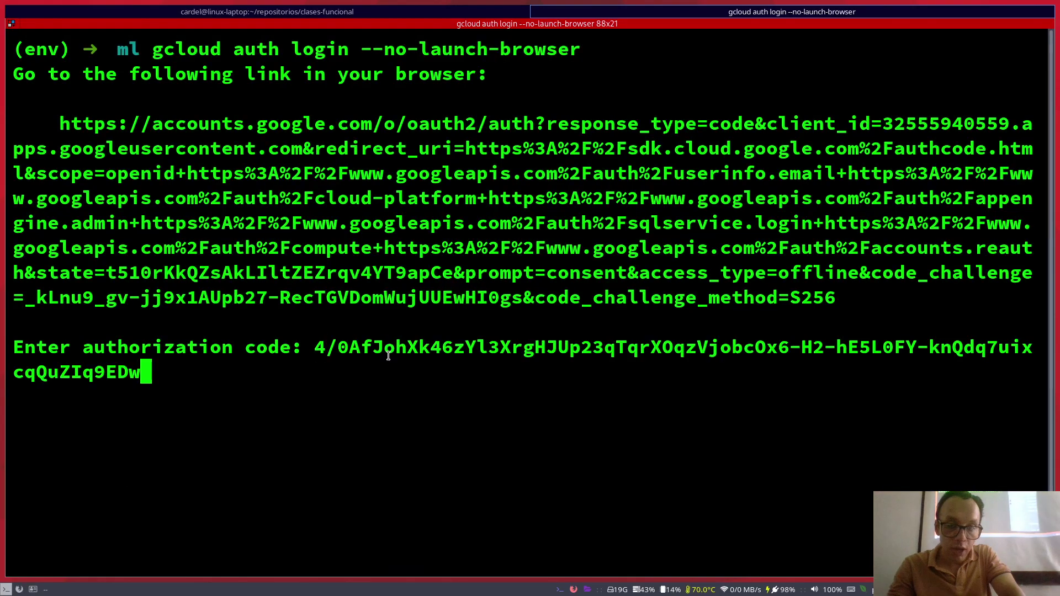
{"action": "key", "text": "Return"}
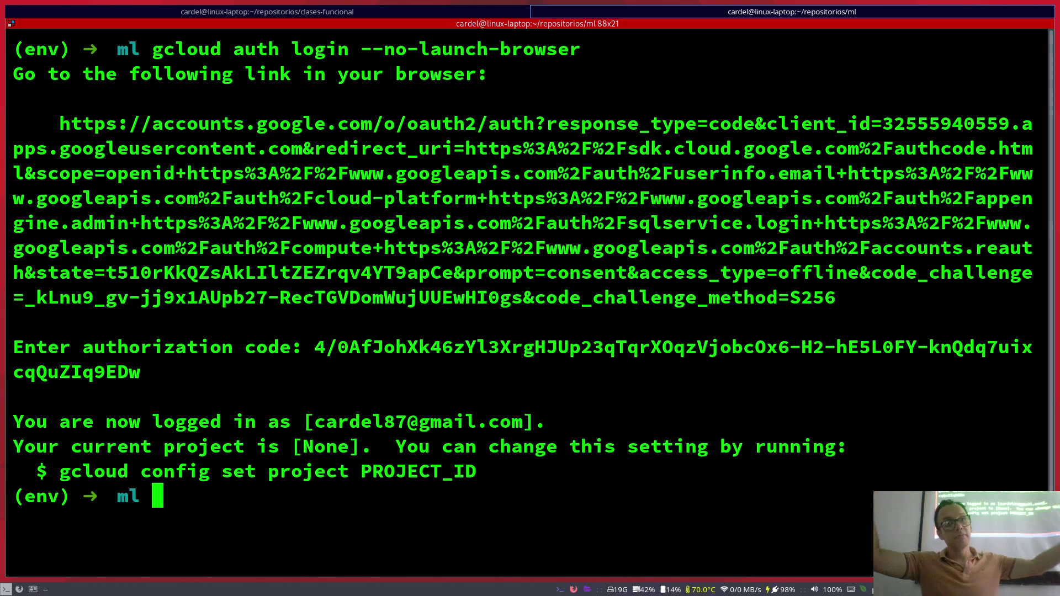
- Return to fashionrepository's setup instructions in Firefox and select the whole Configure Docker command for copying
{"action": "left_click", "coordinate": [19, 590]}
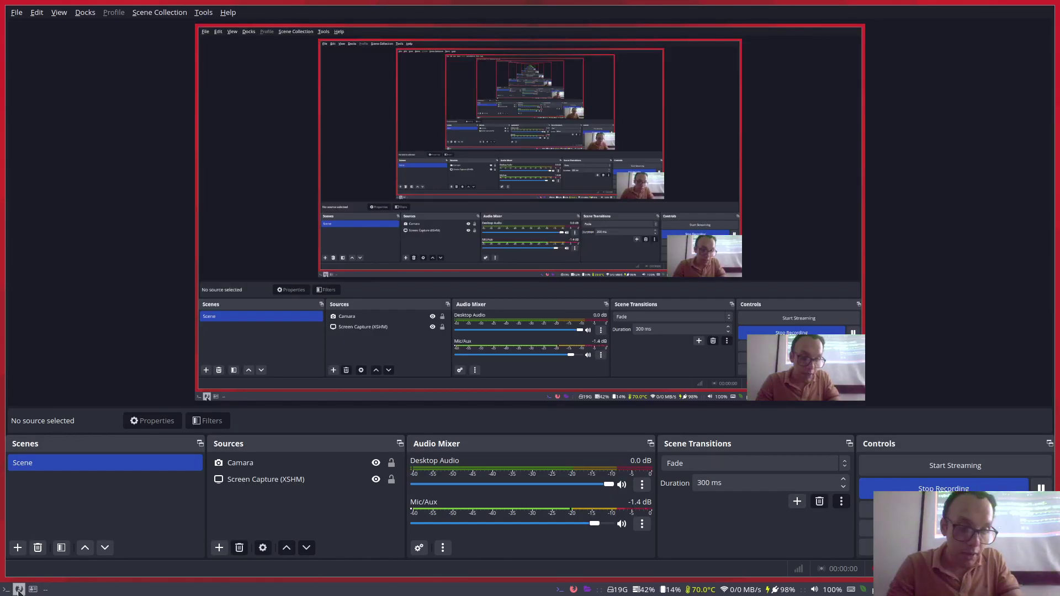
{"action": "left_click", "coordinate": [32, 590]}
{"action": "left_click", "coordinate": [544, 12]}
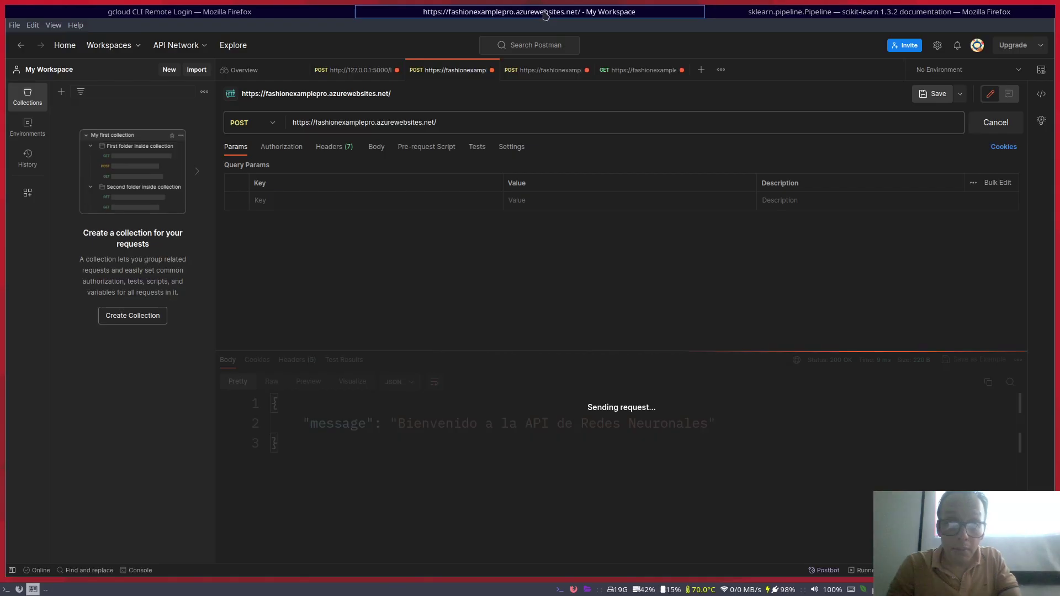
{"action": "left_click", "coordinate": [324, 12]}
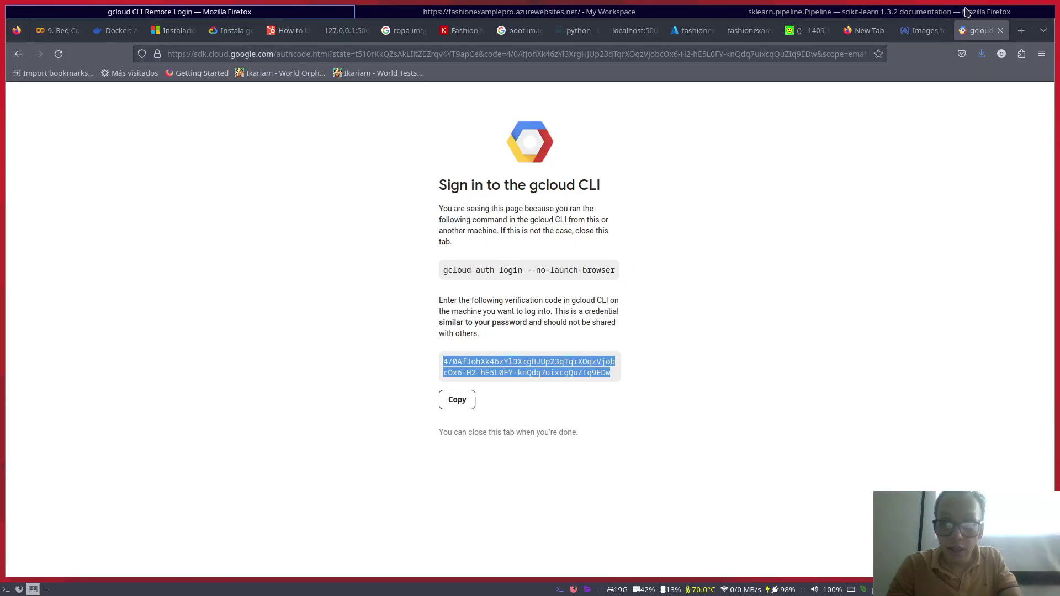
{"action": "left_click", "coordinate": [918, 32]}
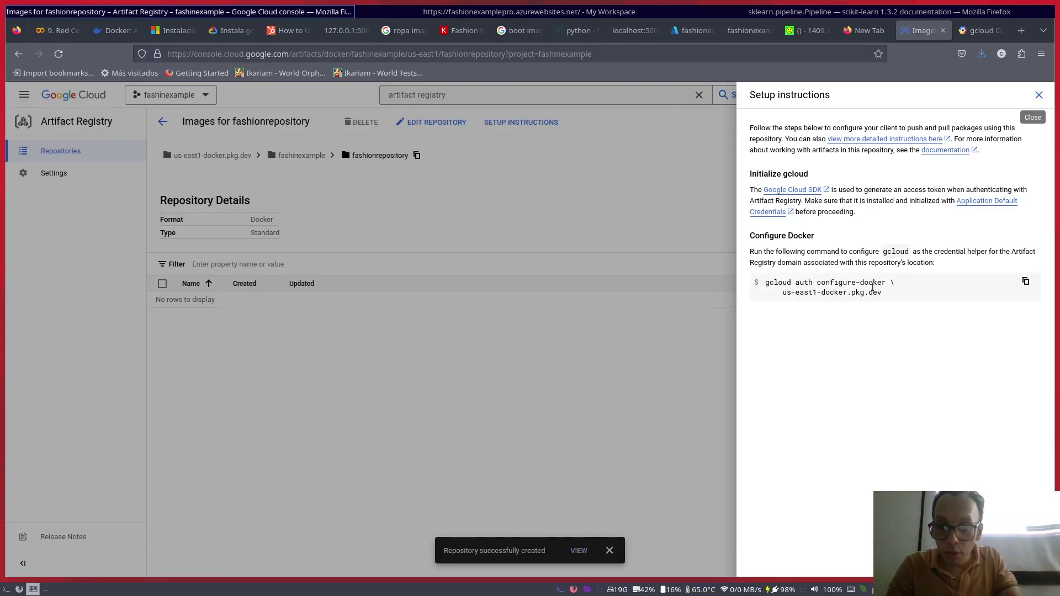
{"action": "left_click_drag", "start_coordinate": [887, 296], "coordinate": [756, 282]}
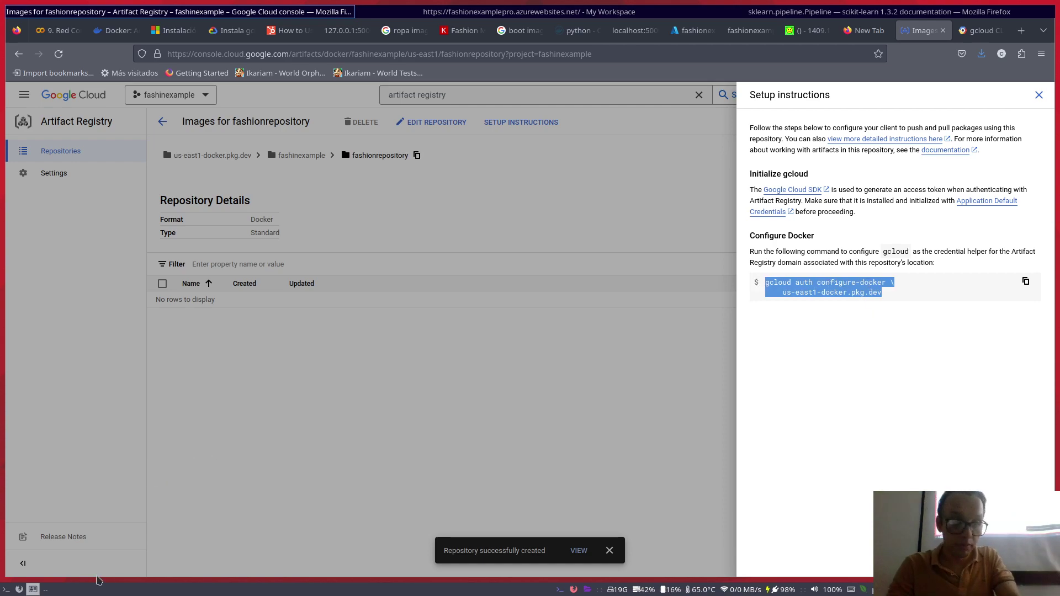
- Run the copied gcloud auth configure-docker us-east1-docker.pkg.dev command in the terminal and accept the Docker config update with Y
{"action": "key", "text": "alt+Tab"}
{"action": "right_click", "coordinate": [235, 268]}
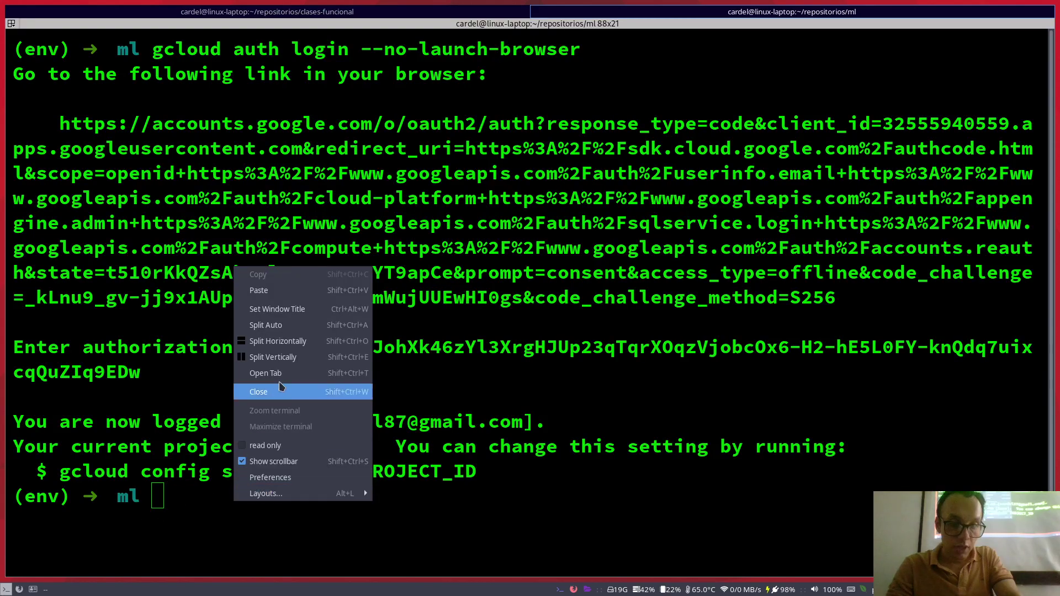
{"action": "left_click", "coordinate": [325, 299]}
{"action": "key", "text": "Return"}
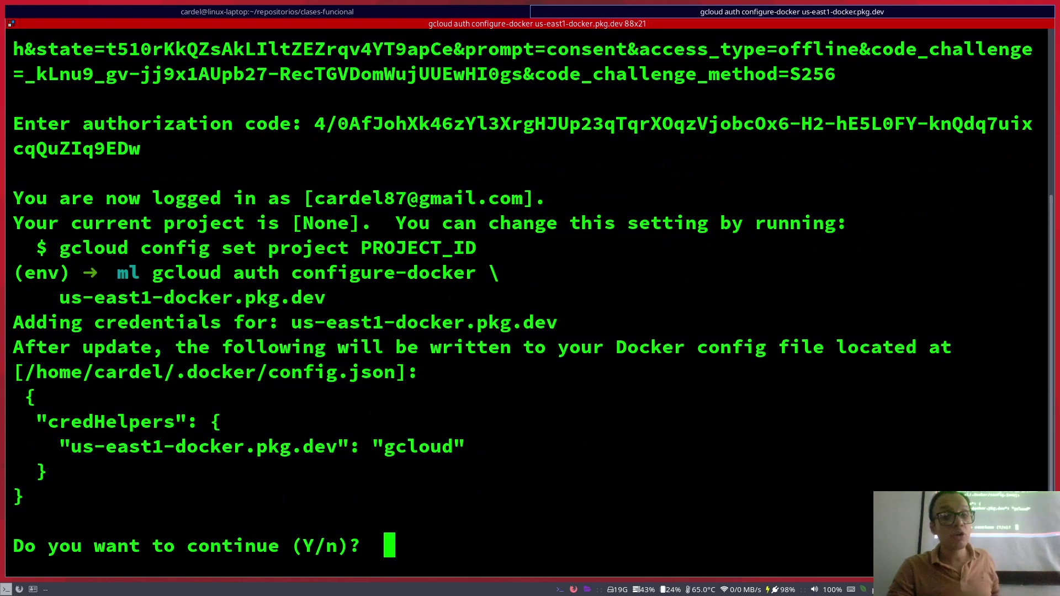
{"action": "type", "text": "Y"}
{"action": "key", "text": "Return"}
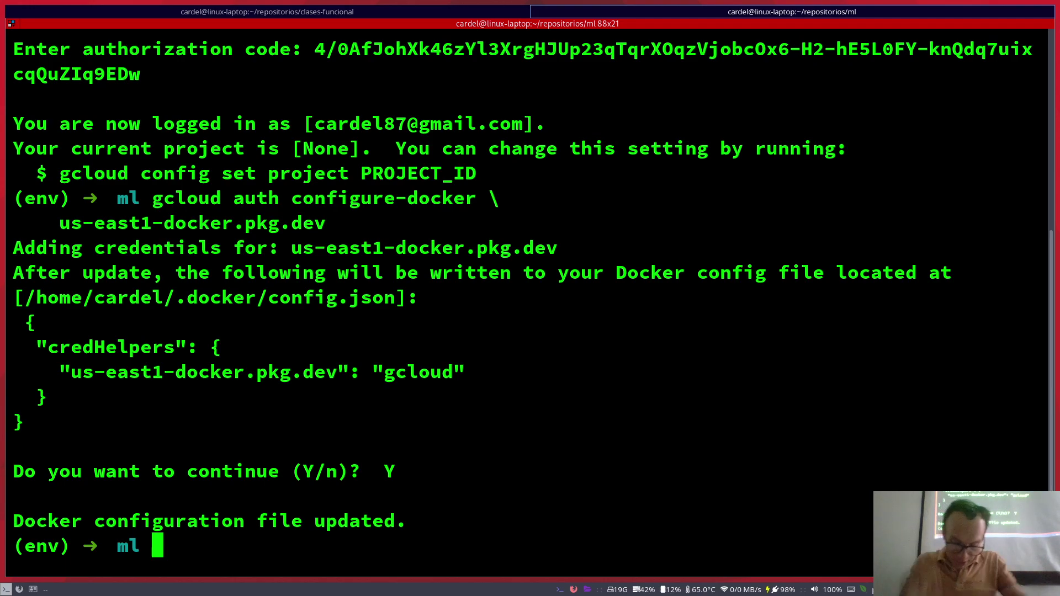
- Begin a docker tag command with modeloapp:latest as the source image
{"action": "type", "text": "docker tag"}
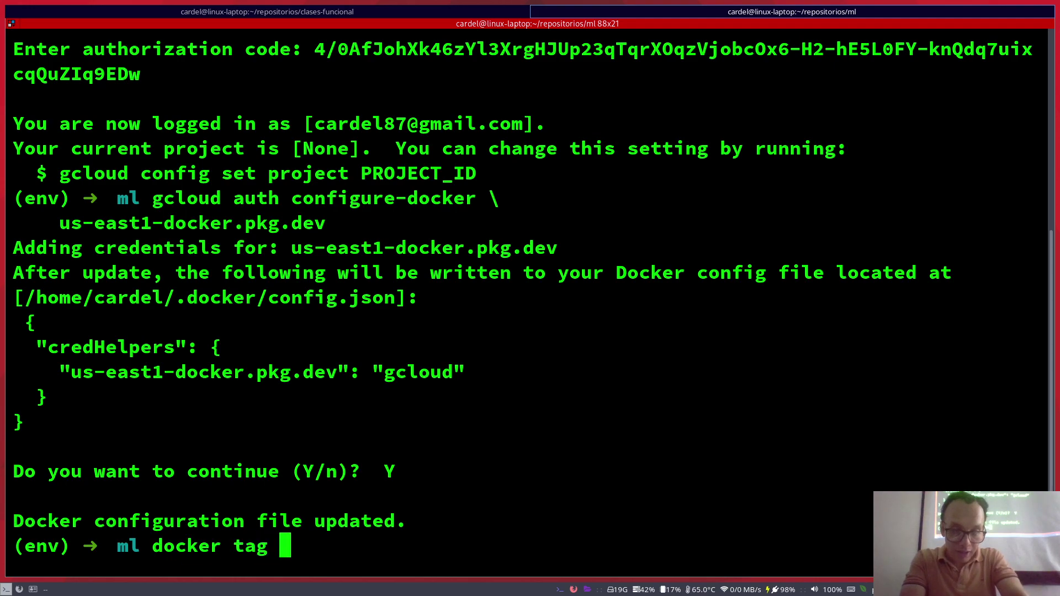
{"action": "key", "text": "Tab"}
{"action": "type", "text": "a"}
{"action": "key", "text": "BackSpace"}
{"action": "type", "text": "mo"}
{"action": "key", "text": "Tab"}
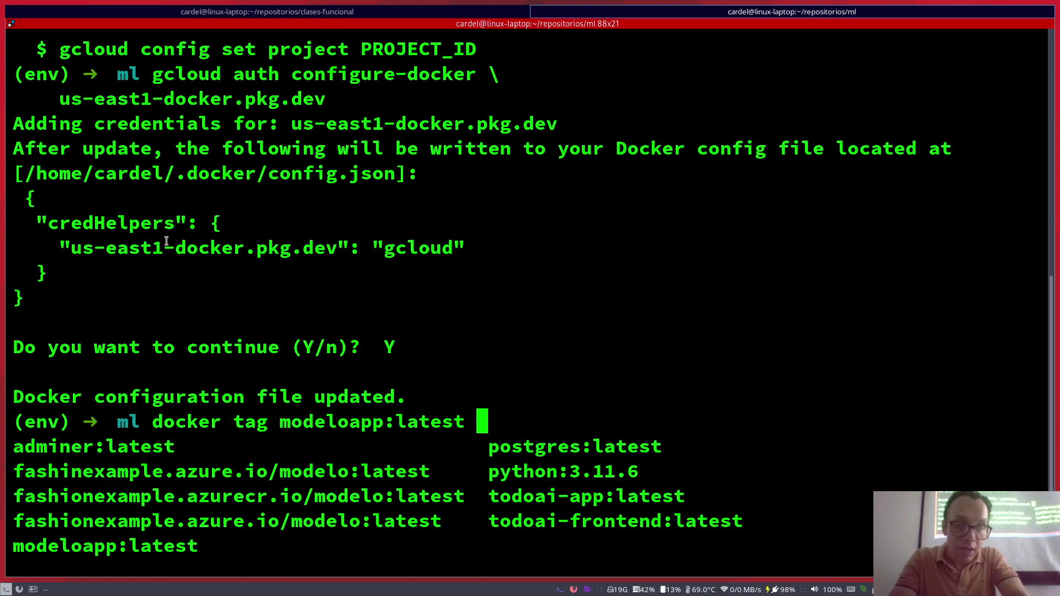
- Enter the registry host us-east1-docker.pkg.dev/ as the start of the docker tag target
{"action": "type", "text": "us-eas"}
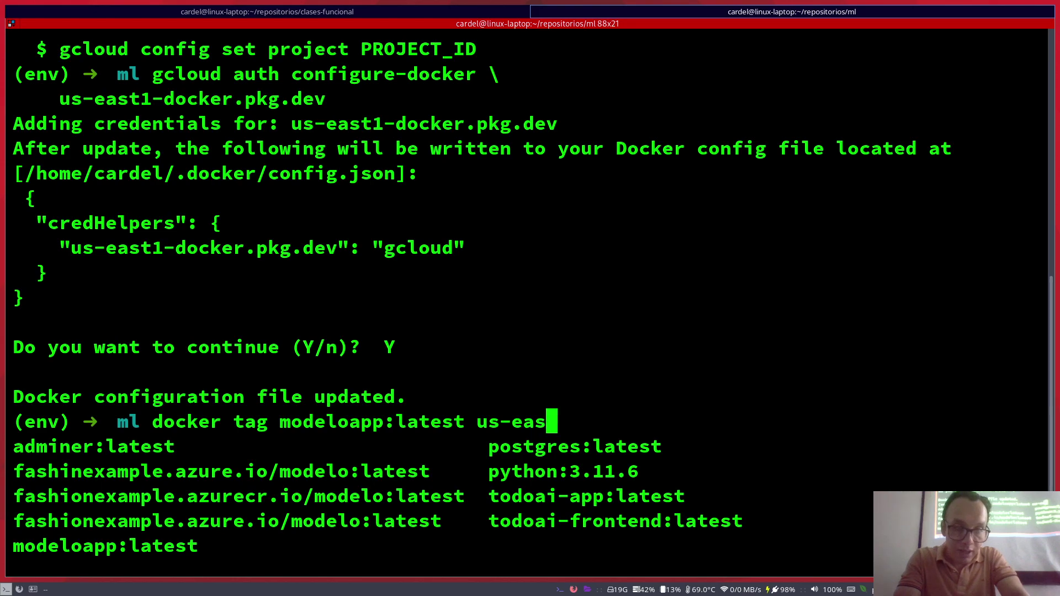
{"action": "type", "text": "t1"}
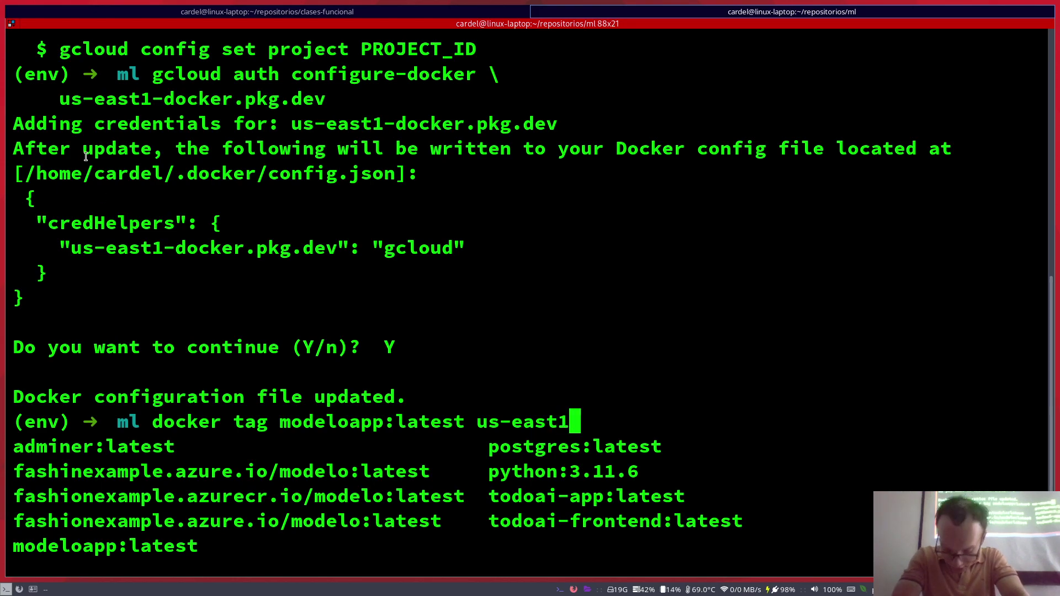
{"action": "type", "text": "-"}
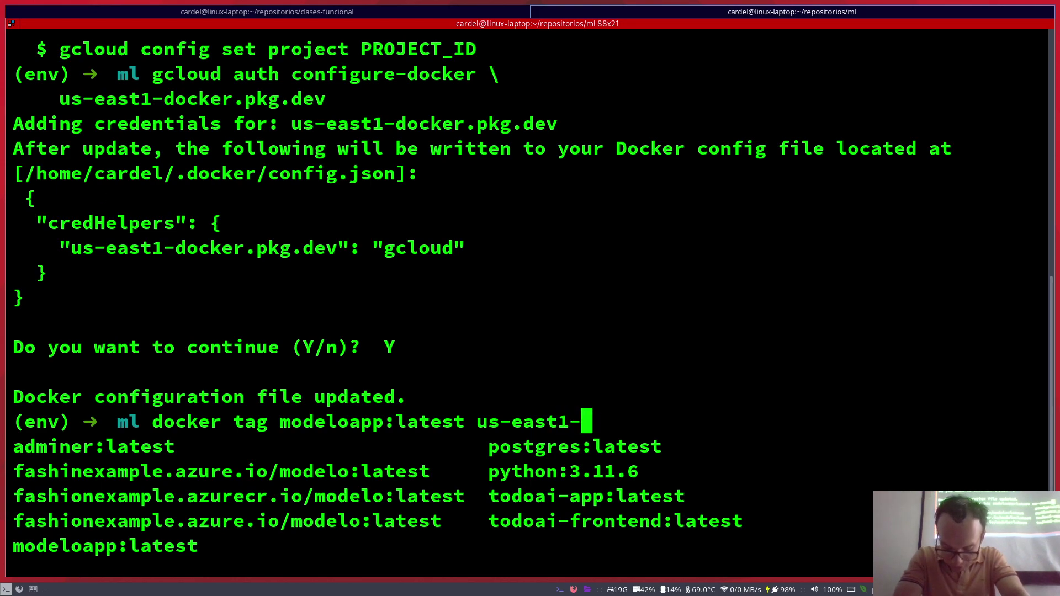
{"action": "type", "text": "docker"}
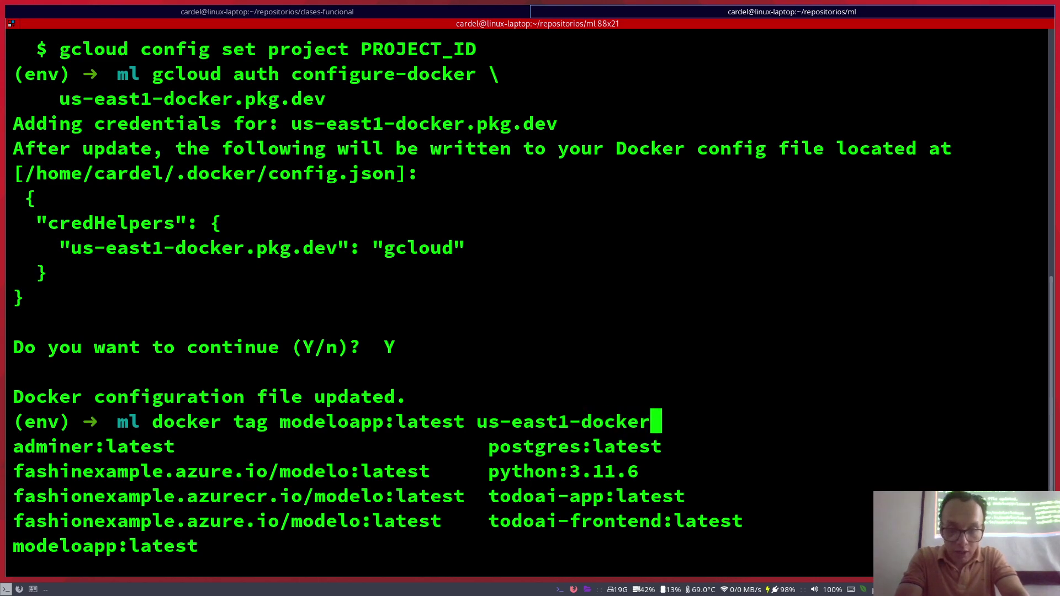
{"action": "type", "text": ".pkg.dev"}
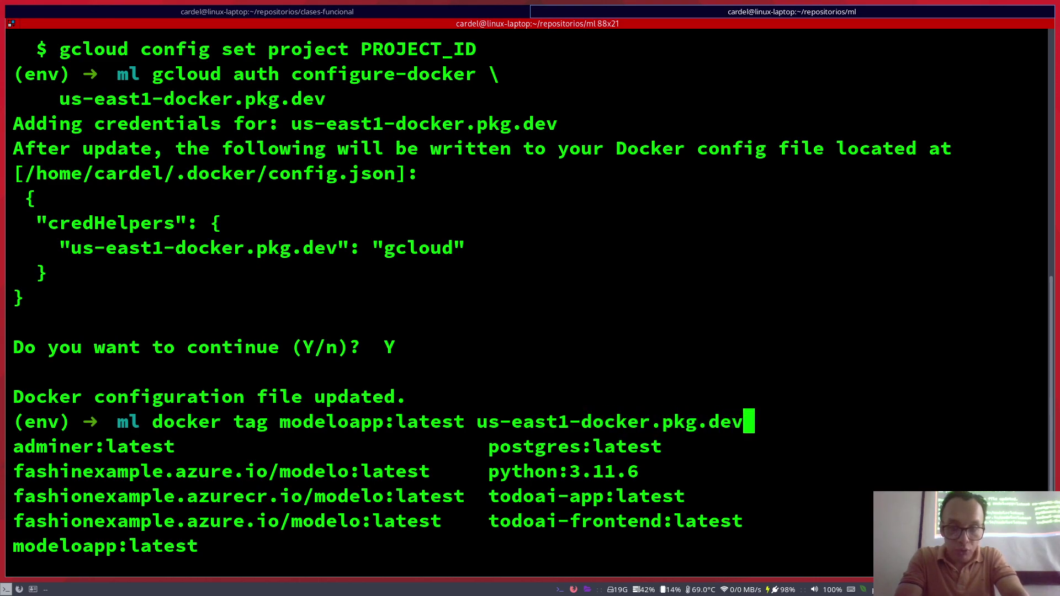
{"action": "left_click_drag", "start_coordinate": [88, 248], "coordinate": [334, 250]}
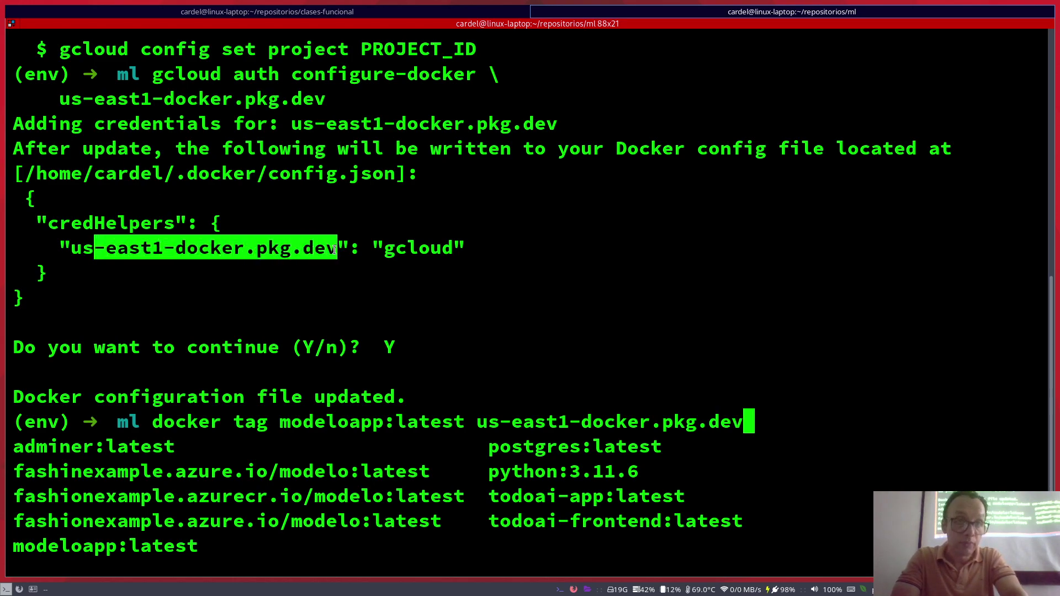
{"action": "left_click", "coordinate": [761, 388]}
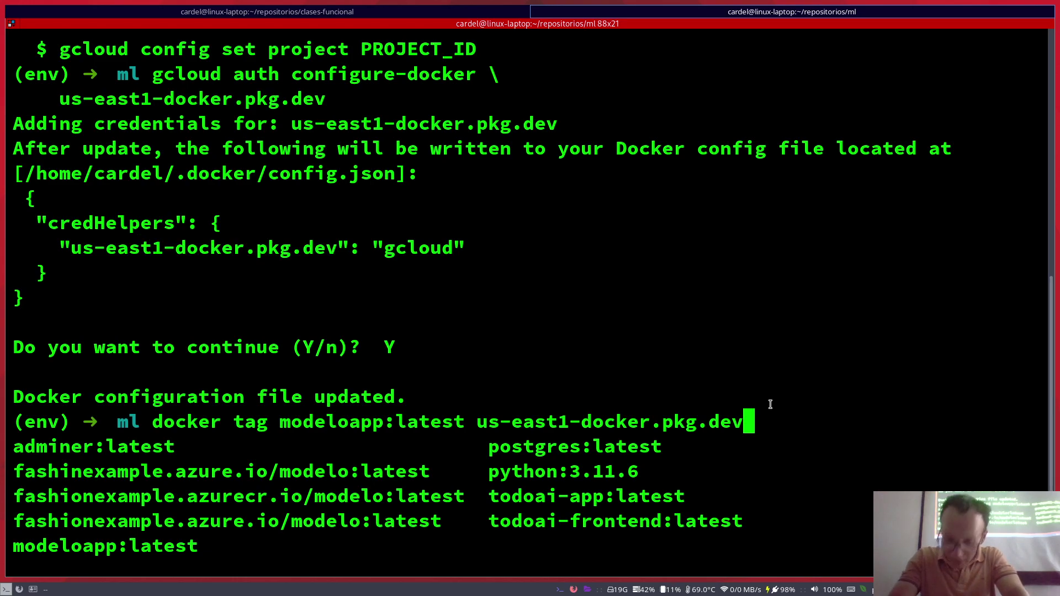
{"action": "type", "text": "/"}
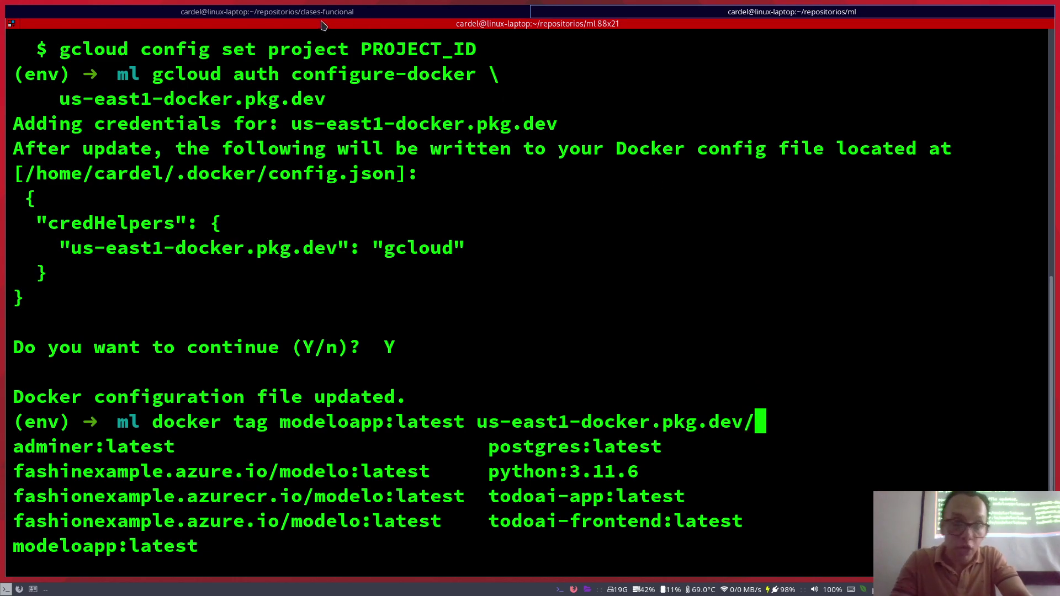
- Check the project name in fashionrepository's Artifact Registry path in Firefox and append fashinexample/ to the tag target in the terminal
{"action": "left_click", "coordinate": [20, 589]}
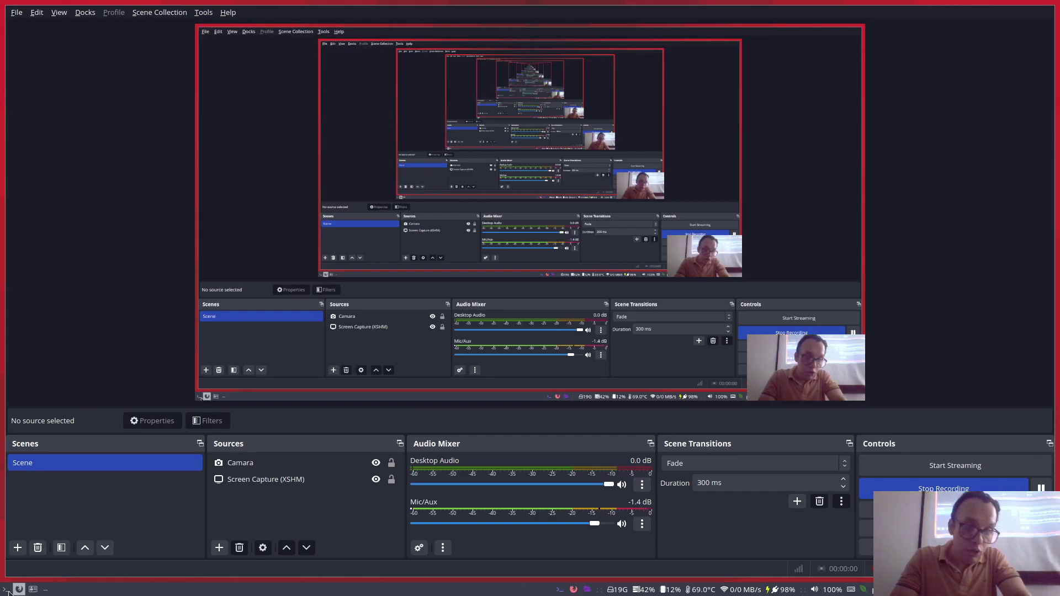
{"action": "left_click", "coordinate": [21, 590]}
{"action": "left_click", "coordinate": [33, 589]}
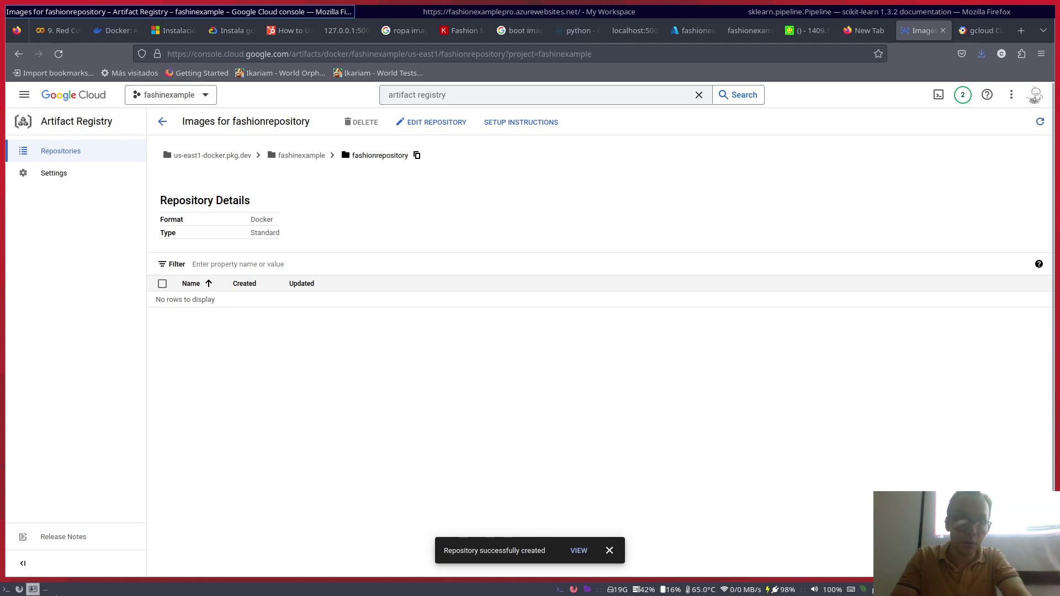
{"action": "left_click", "coordinate": [46, 590]}
{"action": "left_click", "coordinate": [46, 590]}
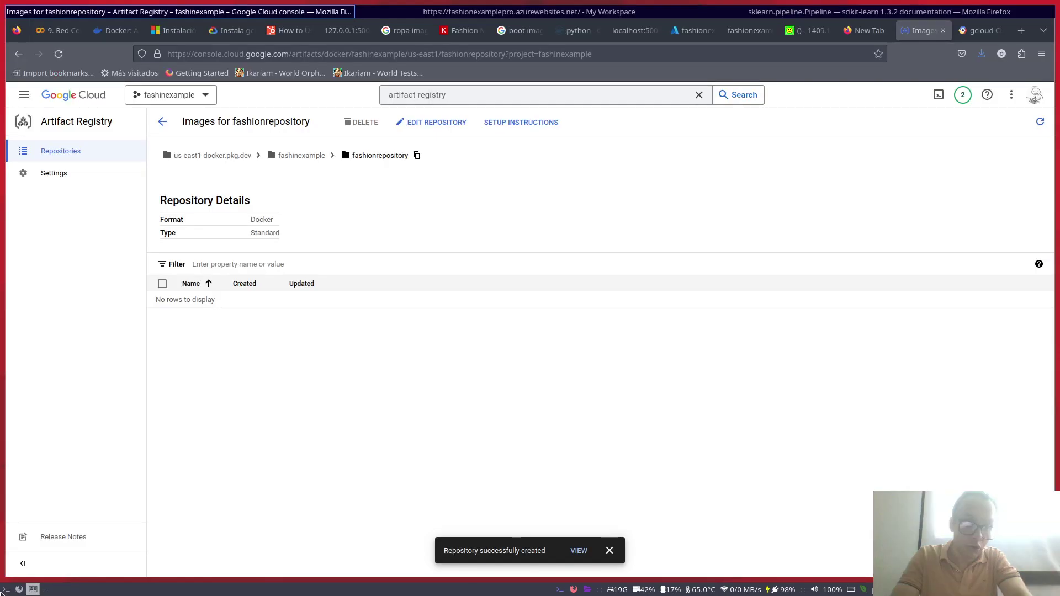
{"action": "left_click", "coordinate": [6, 590]}
{"action": "key", "text": "alt+Tab"}
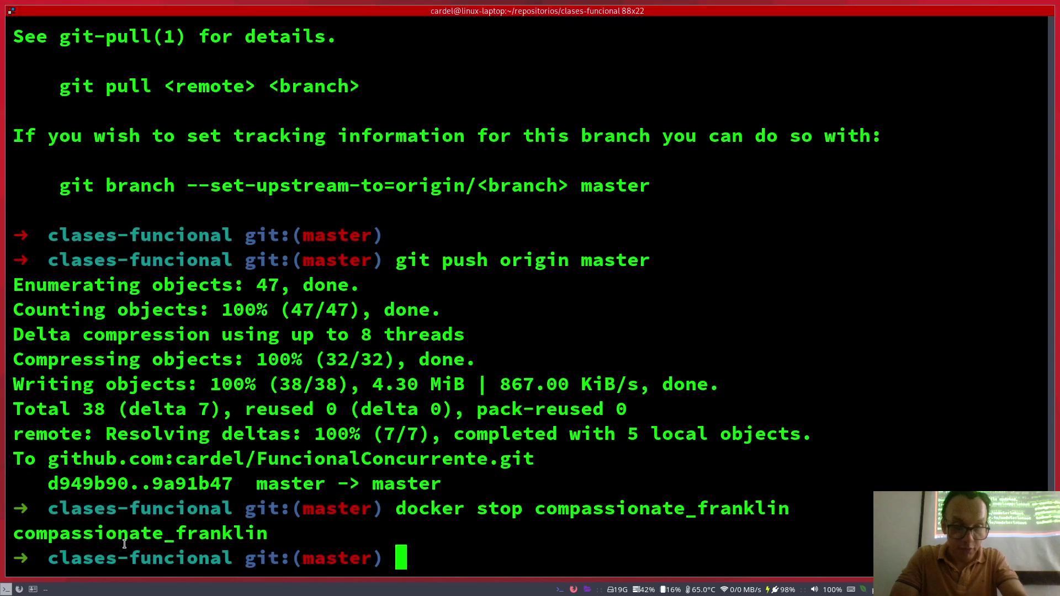
{"action": "left_click", "coordinate": [35, 589]}
{"action": "left_click", "coordinate": [42, 591]}
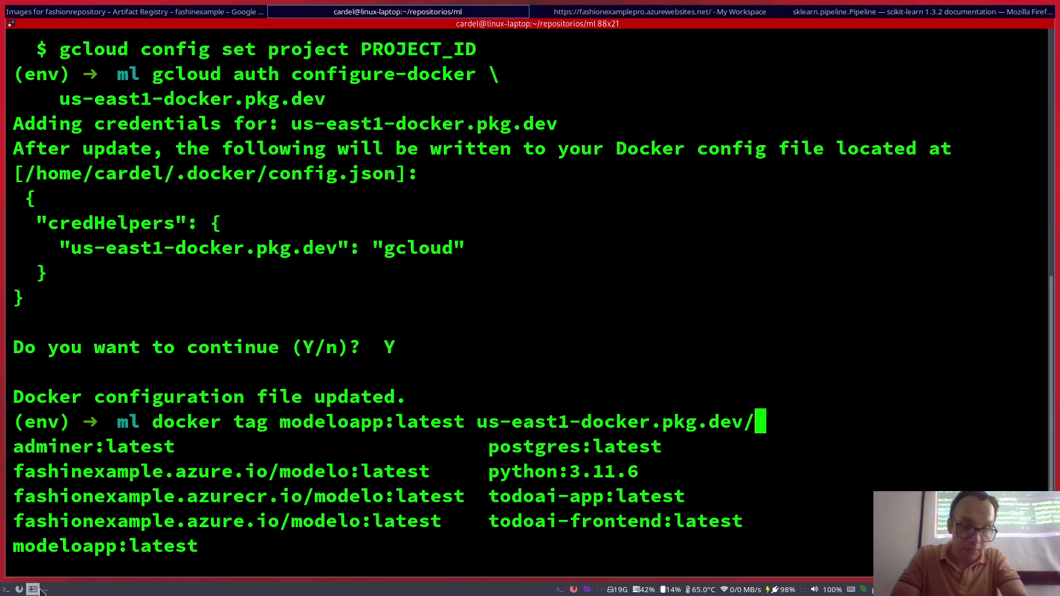
{"action": "type", "text": "fashin"}
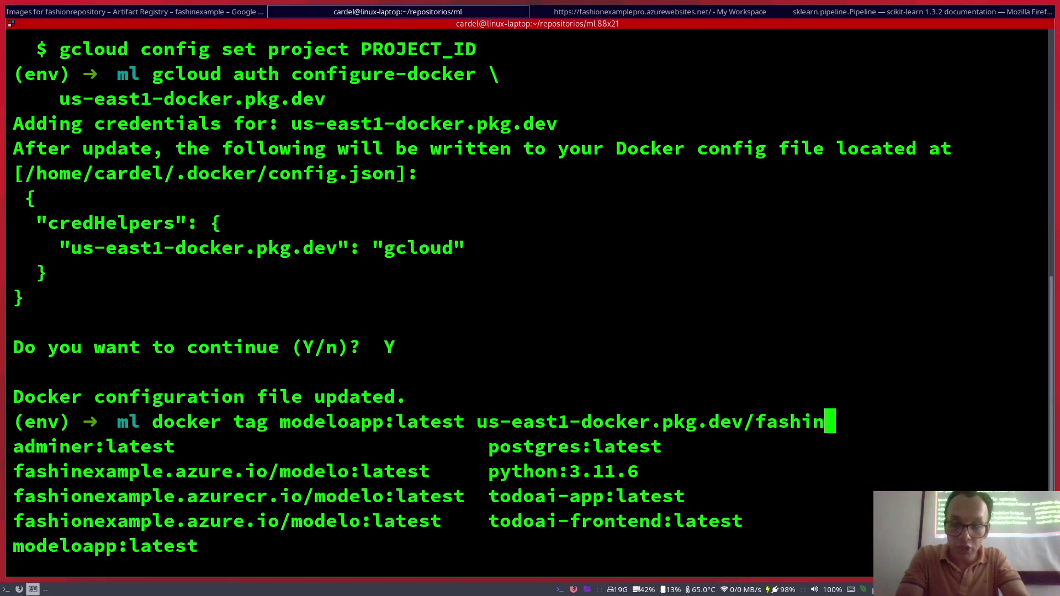
{"action": "type", "text": "example"}
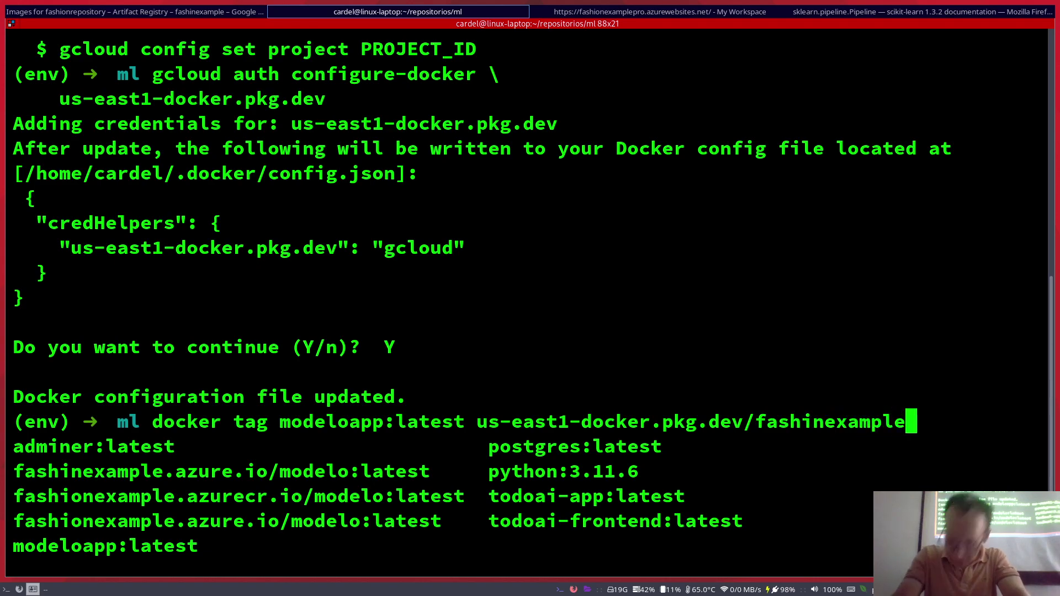
{"action": "type", "text": "/"}
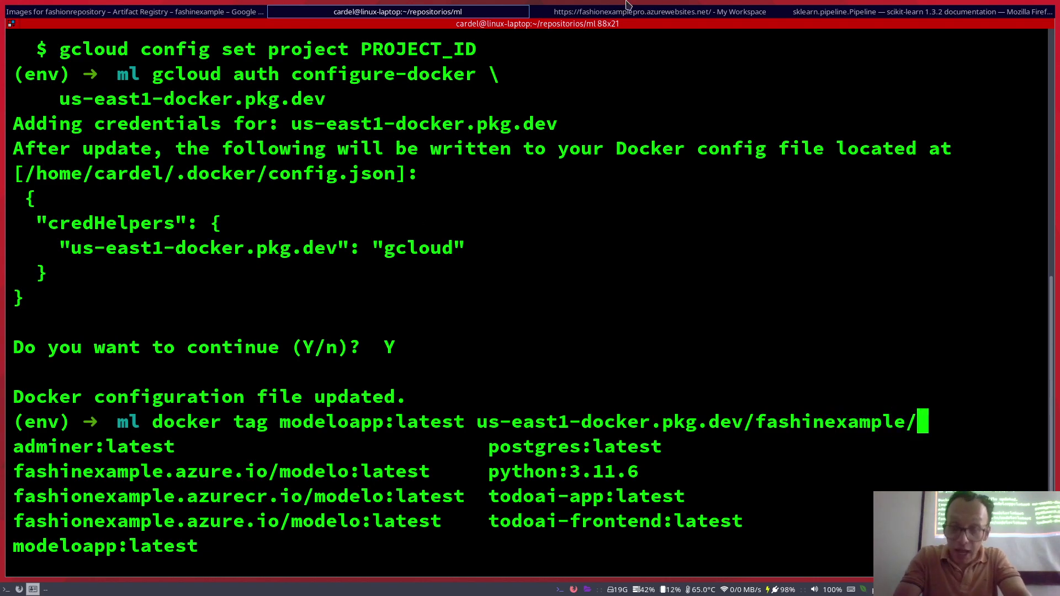
- Look up the repository name on the Artifact Registry page in Firefox and append fashinrepository to the terminal's tag target
{"action": "left_click", "coordinate": [651, 12]}
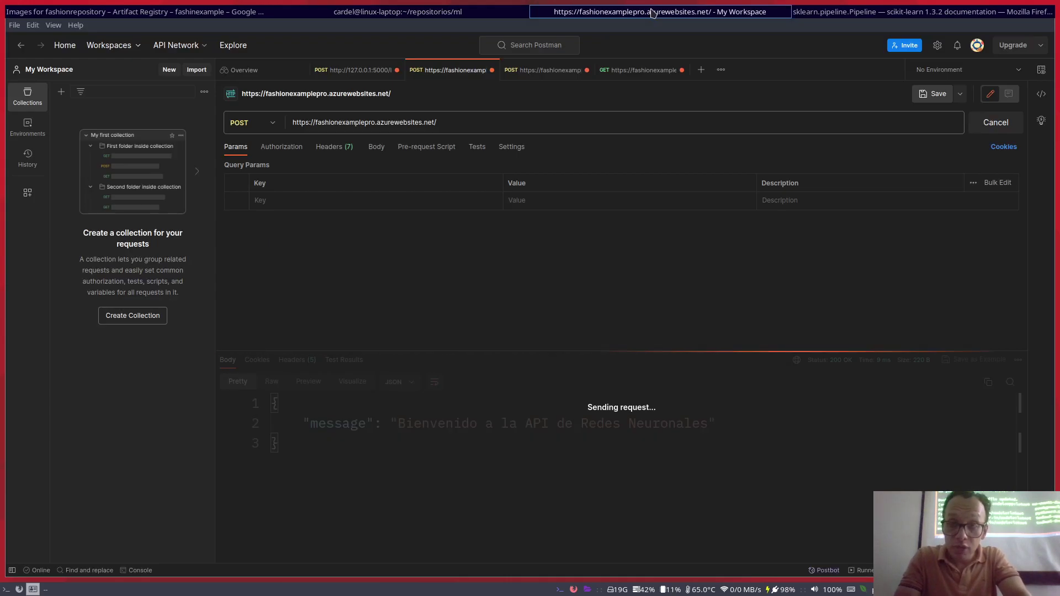
{"action": "left_click", "coordinate": [841, 15]}
{"action": "left_click", "coordinate": [264, 15]}
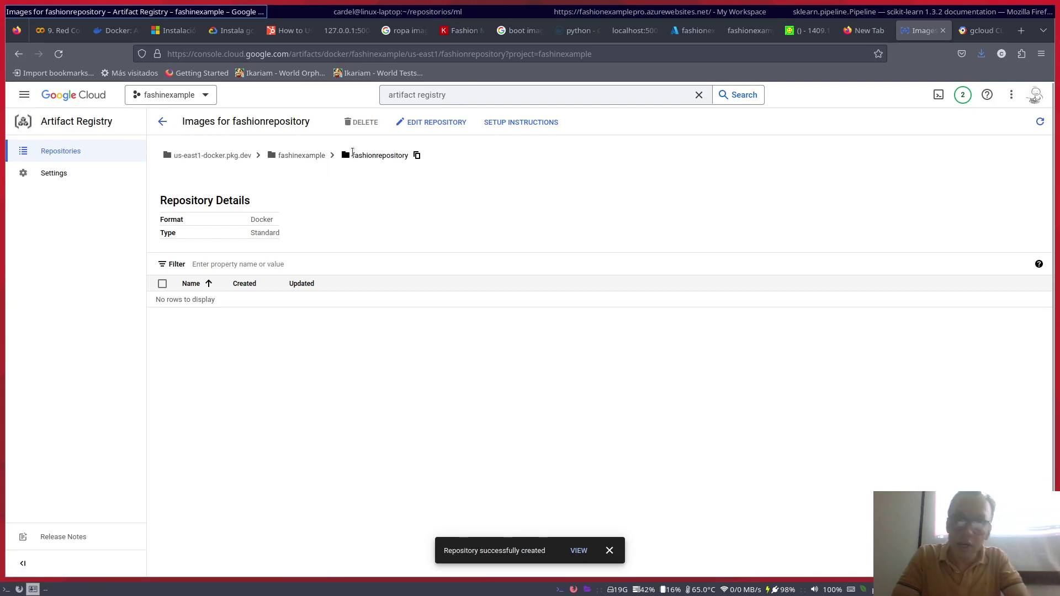
{"action": "left_click", "coordinate": [660, 11]}
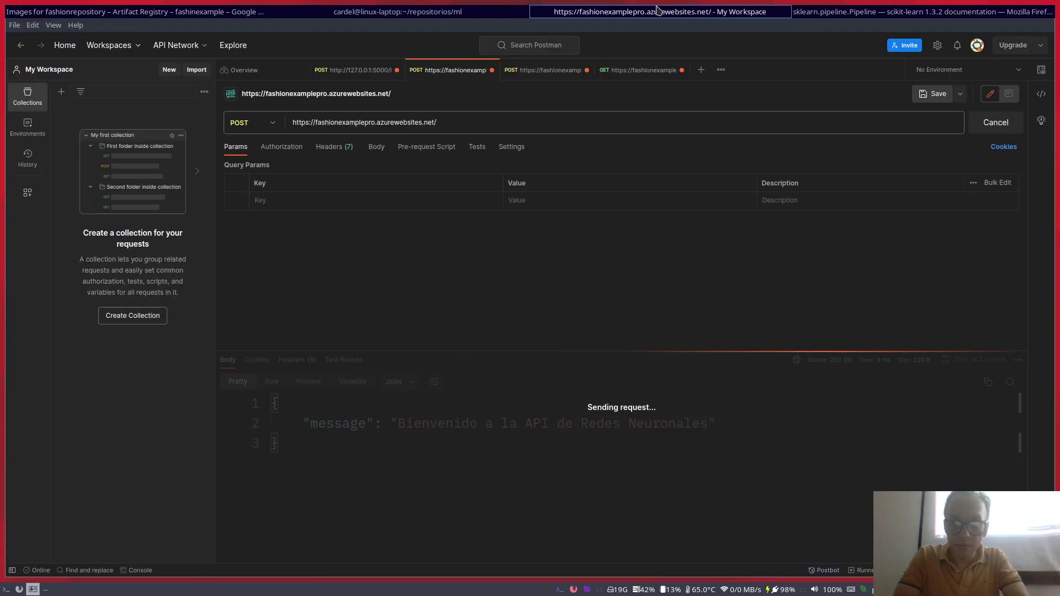
{"action": "left_click", "coordinate": [490, 12]}
{"action": "type", "text": "fashinreposi"}
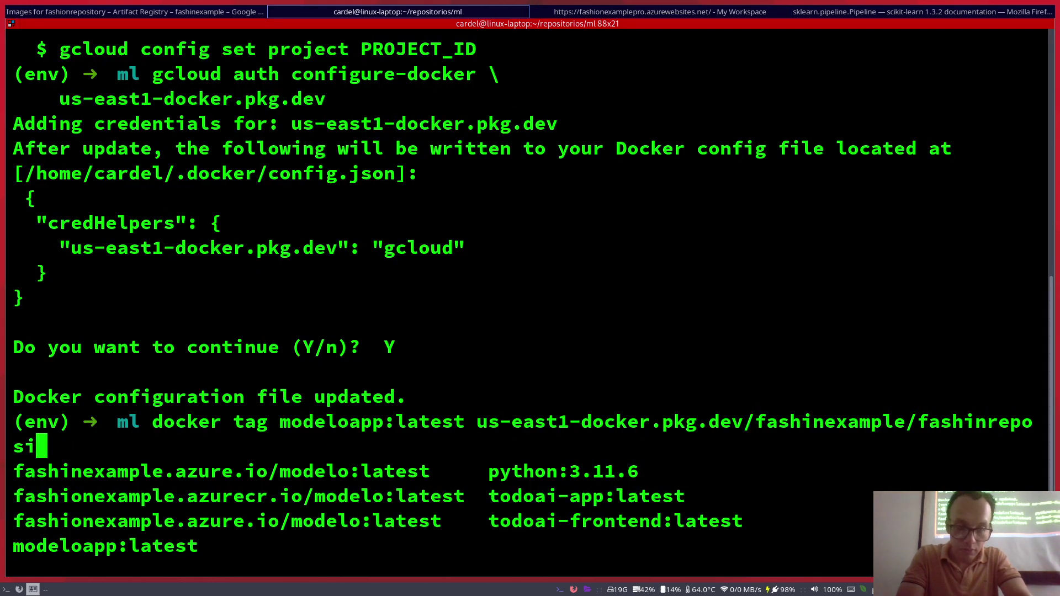
{"action": "type", "text": "tory"}
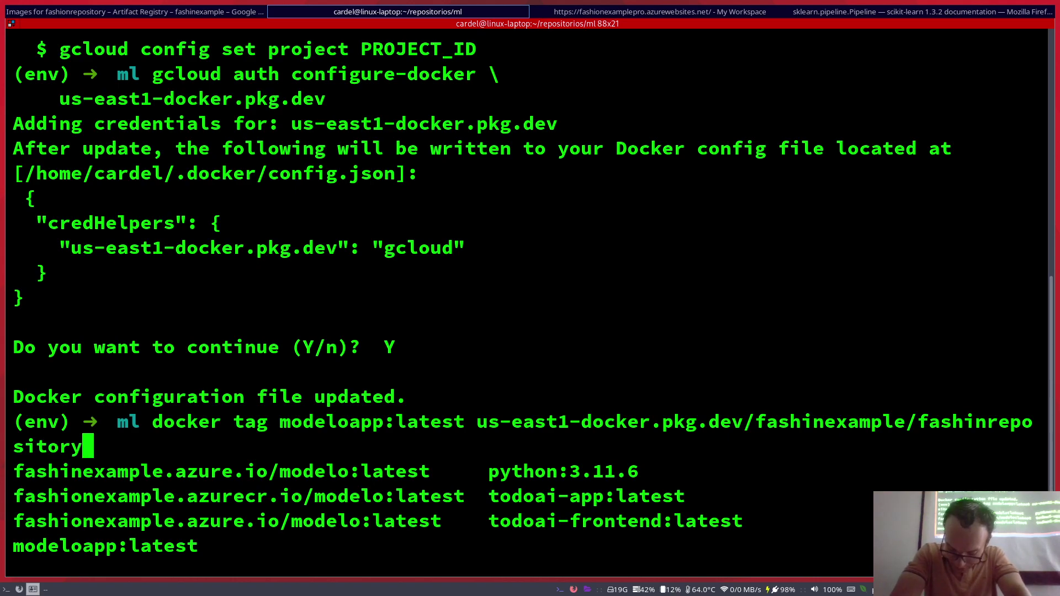
- Correct the repository name in the tag target to fashionrepository
{"action": "key", "text": "BackSpace"}
{"action": "key", "text": "BackSpace"}
{"action": "key", "text": "BackSpace"}
{"action": "key", "text": "BackSpace"}
{"action": "key", "text": "BackSpace"}
{"action": "key", "text": "BackSpace"}
{"action": "key", "text": "BackSpace"}
{"action": "key", "text": "BackSpace"}
{"action": "key", "text": "BackSpace"}
{"action": "key", "text": "BackSpace"}
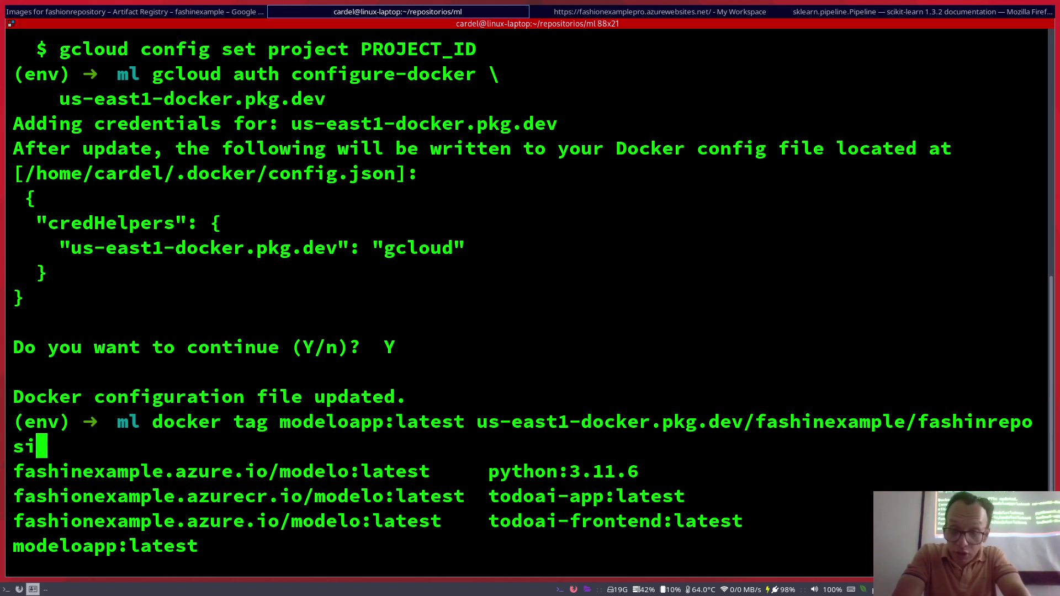
{"action": "key", "text": "BackSpace"}
{"action": "type", "text": "onreposir"}
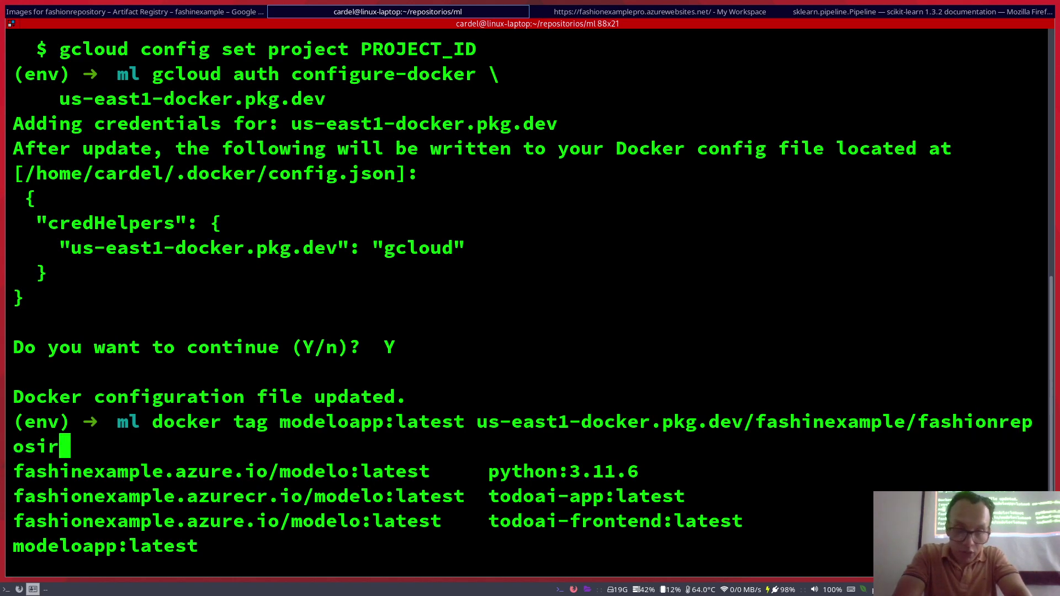
{"action": "key", "text": "BackSpace"}
{"action": "type", "text": "tory"}
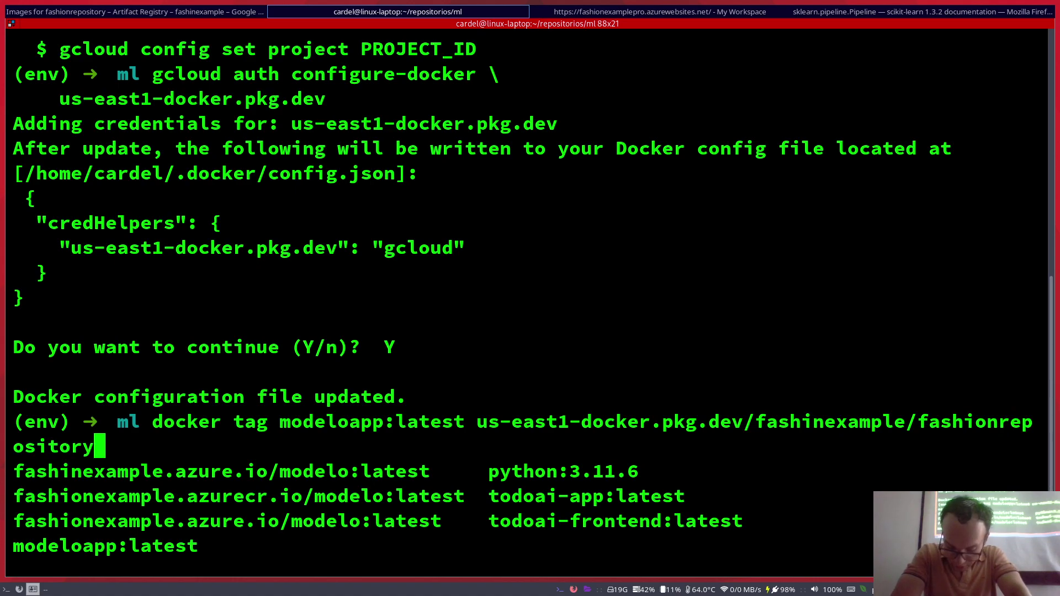
- Append /modelo as the image name and run the docker tag command
{"action": "type", "text": "/"}
{"action": "type", "text": "modelo"}
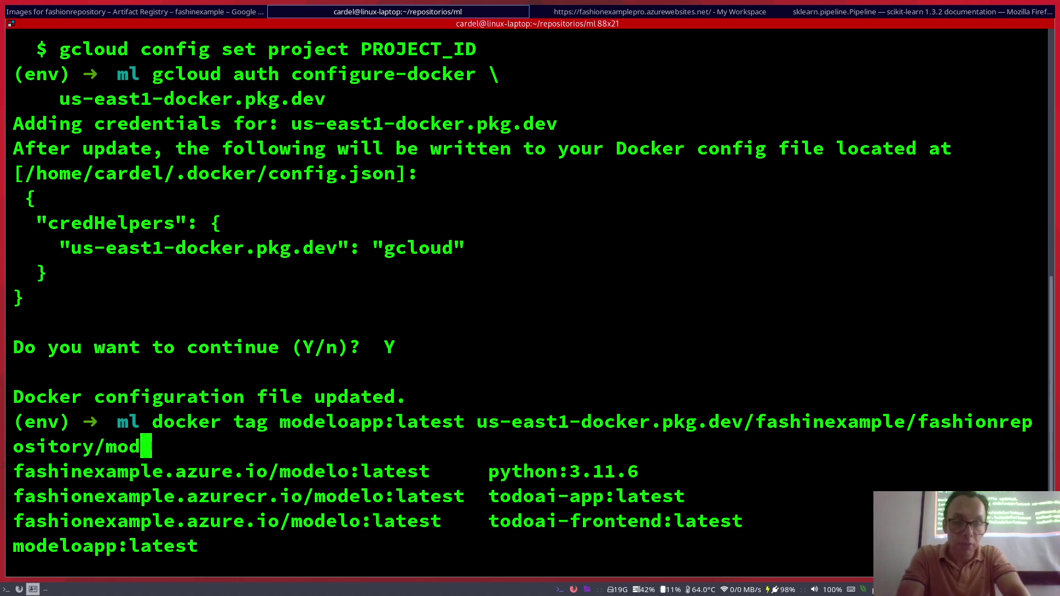
{"action": "key", "text": "Return"}
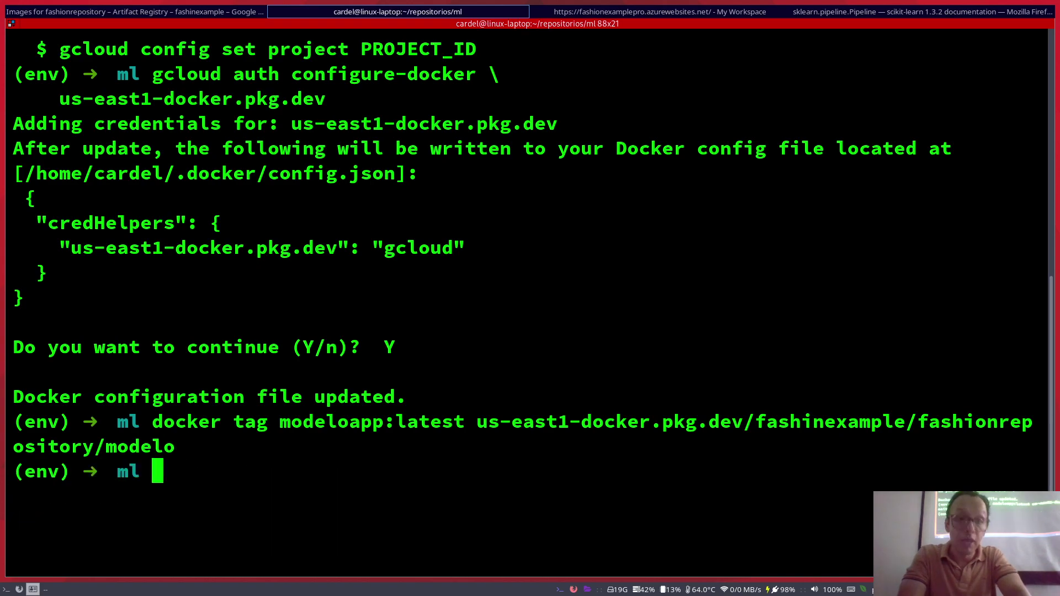
- Begin a docker push command at the terminal prompt
{"action": "type", "text": "docker push"}
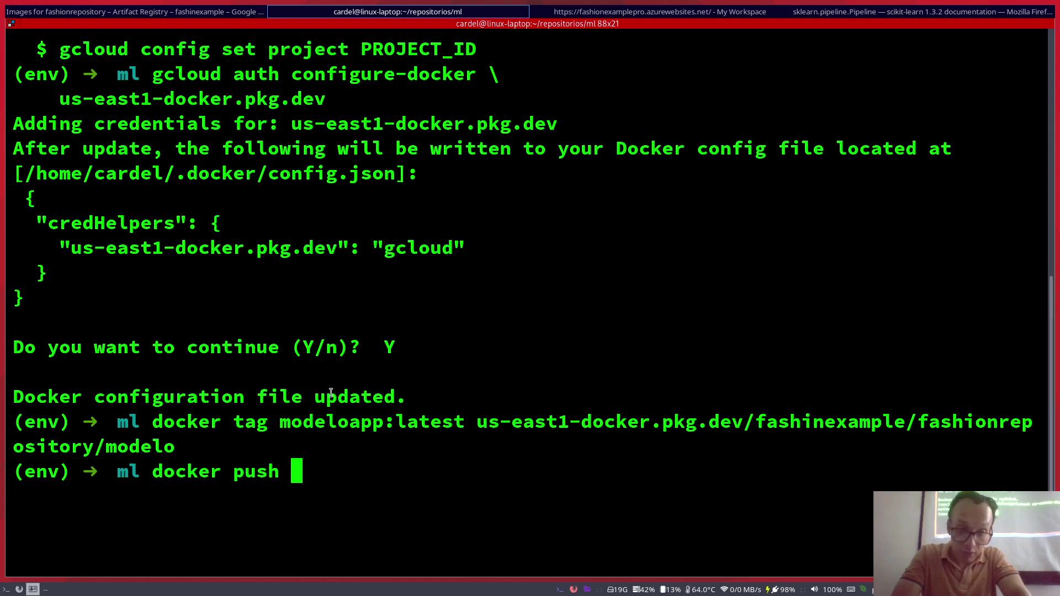
{"action": "left_click_drag", "start_coordinate": [272, 423], "coordinate": [176, 447]}
{"action": "left_click", "coordinate": [476, 423]}
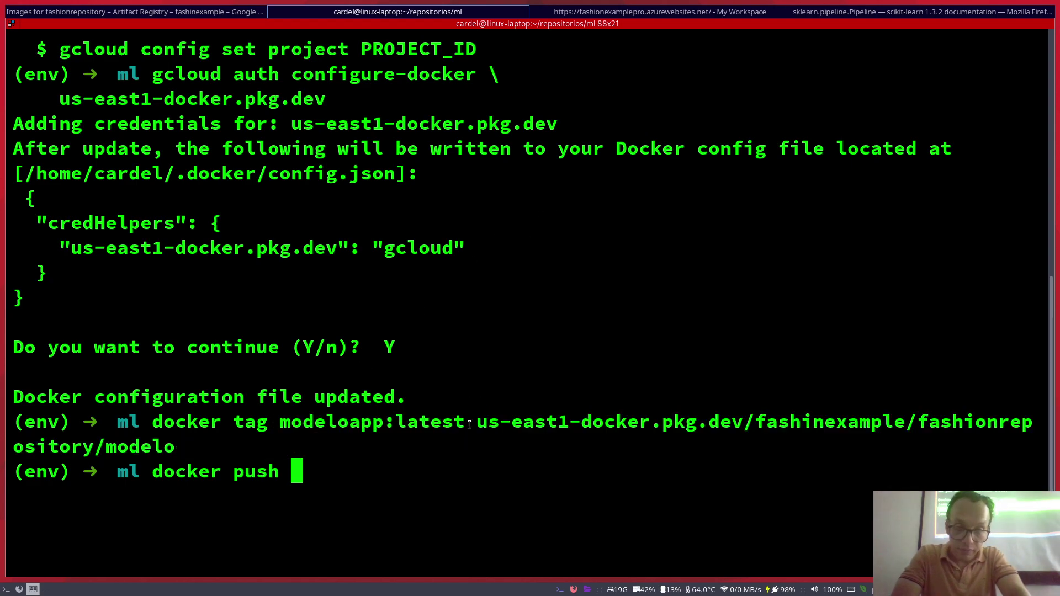
{"action": "double_click", "coordinate": [476, 423]}
{"action": "left_click", "coordinate": [551, 428]}
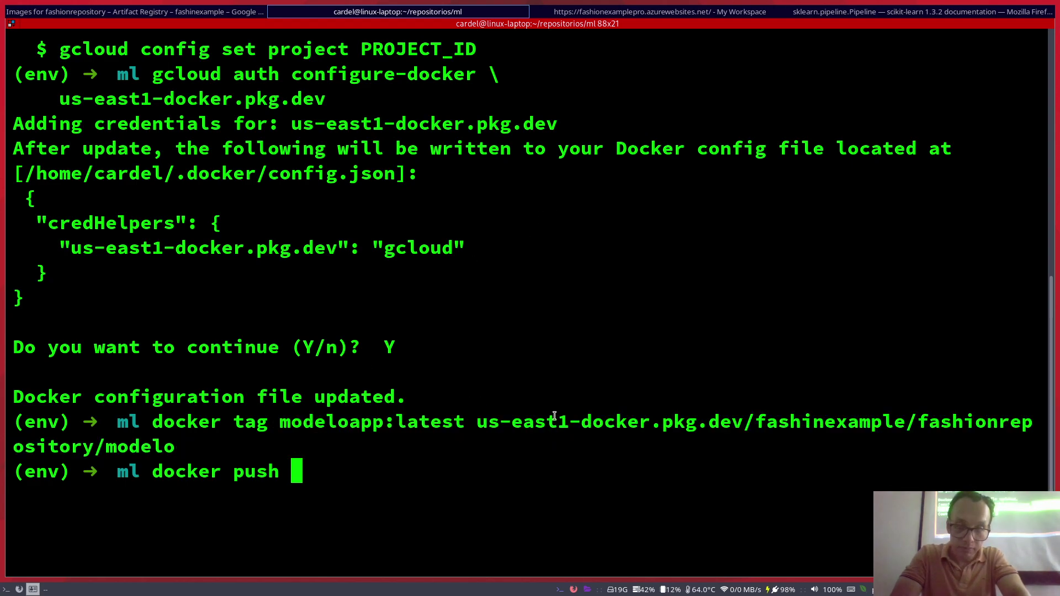
{"action": "right_click", "coordinate": [465, 457]}
{"action": "left_click", "coordinate": [493, 243]}
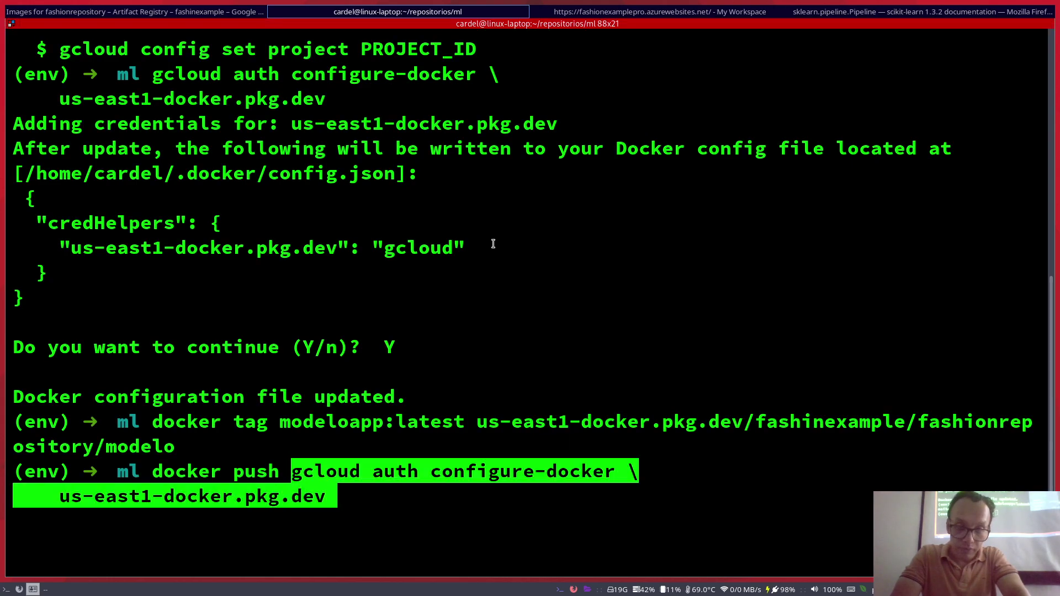
{"action": "key", "text": "BackSpace"}
{"action": "key", "text": "BackSpace"}
{"action": "key", "text": "BackSpace"}
{"action": "key", "text": "BackSpace"}
{"action": "key", "text": "BackSpace"}
{"action": "key", "text": "BackSpace"}
{"action": "key", "text": "BackSpace"}
{"action": "key", "text": "BackSpace"}
{"action": "key", "text": "BackSpace"}
{"action": "key", "text": "BackSpace"}
{"action": "key", "text": "BackSpace"}
{"action": "key", "text": "BackSpace"}
{"action": "key", "text": "BackSpace"}
{"action": "key", "text": "BackSpace"}
{"action": "key", "text": "BackSpace"}
{"action": "key", "text": "BackSpace"}
{"action": "key", "text": "BackSpace"}
{"action": "key", "text": "BackSpace"}
{"action": "key", "text": "BackSpace"}
{"action": "key", "text": "BackSpace"}
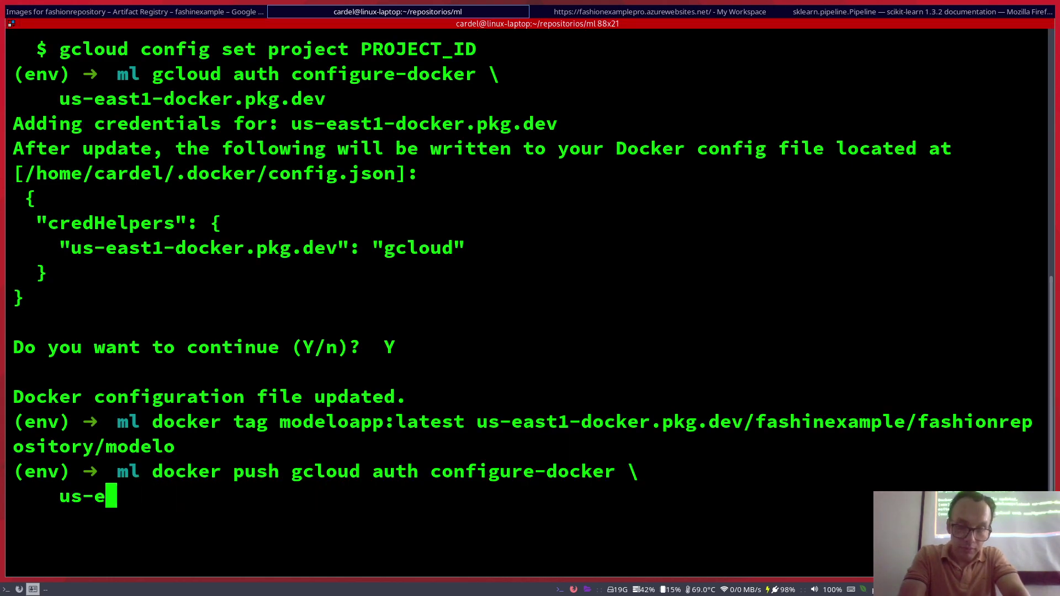
{"action": "key", "text": "BackSpace"}
{"action": "key", "text": "BackSpace"}
{"action": "key", "text": "BackSpace"}
{"action": "key", "text": "BackSpace"}
{"action": "key", "text": "BackSpace"}
{"action": "key", "text": "BackSpace"}
{"action": "key", "text": "BackSpace"}
{"action": "key", "text": "BackSpace"}
{"action": "key", "text": "BackSpace"}
{"action": "key", "text": "BackSpace"}
{"action": "key", "text": "BackSpace"}
{"action": "key", "text": "BackSpace"}
{"action": "key", "text": "BackSpace"}
{"action": "key", "text": "BackSpace"}
{"action": "key", "text": "BackSpace"}
{"action": "key", "text": "BackSpace"}
{"action": "key", "text": "BackSpace"}
{"action": "key", "text": "BackSpace"}
{"action": "key", "text": "BackSpace"}
{"action": "key", "text": "BackSpace"}
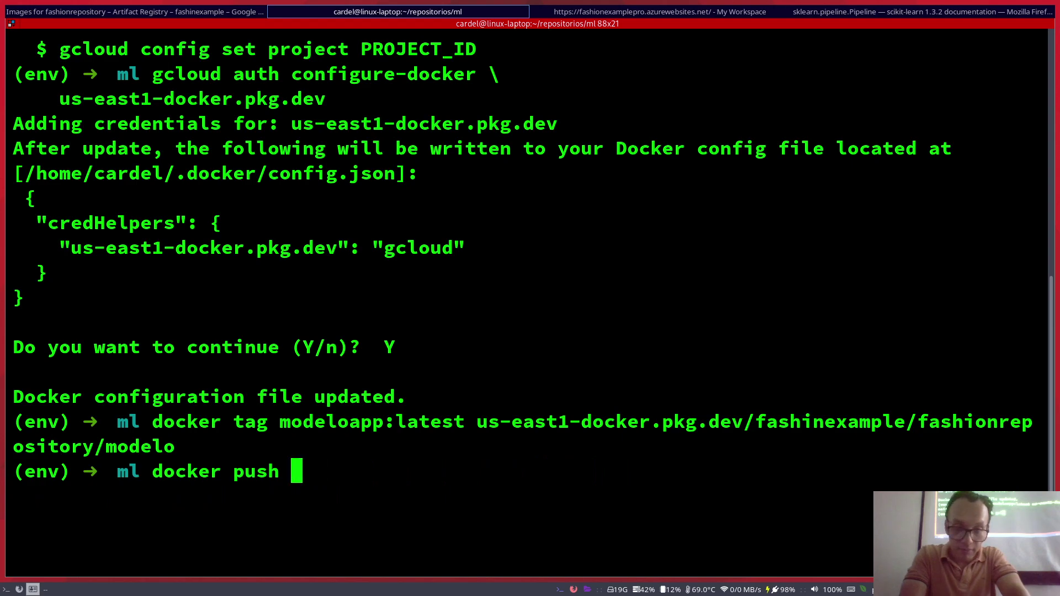
- Copy the us-east1-docker.pkg.dev/fashinexample/fashionrepository/modelo target from the tag command, paste it after docker push, and run the command
{"action": "left_click_drag", "start_coordinate": [276, 424], "coordinate": [283, 436]}
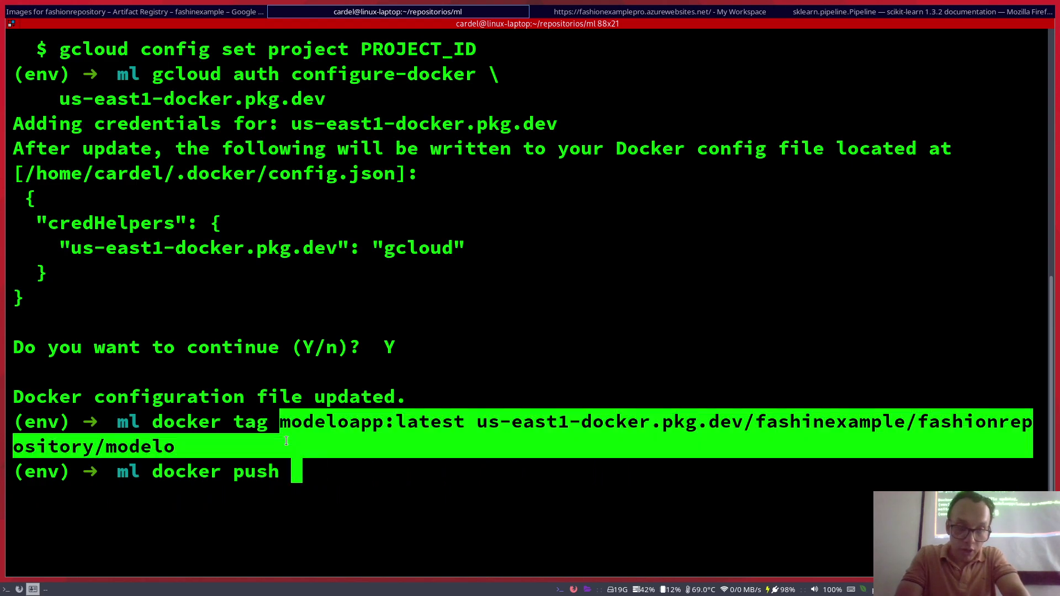
{"action": "left_click", "coordinate": [494, 428]}
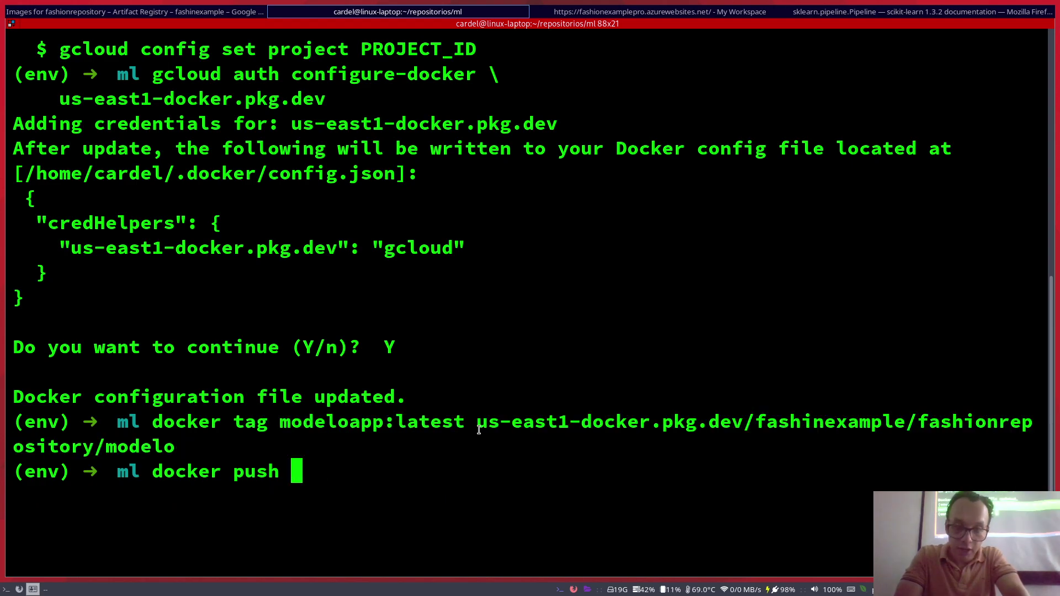
{"action": "left_click_drag", "start_coordinate": [475, 423], "coordinate": [487, 444]}
{"action": "key", "text": "ctrl+c"}
{"action": "right_click", "coordinate": [534, 439]}
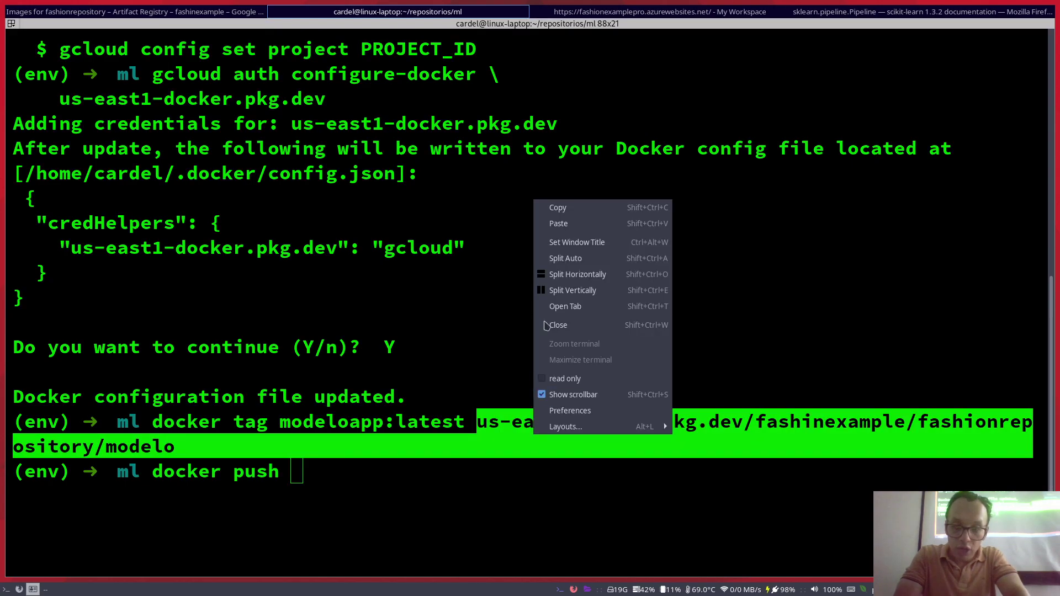
{"action": "left_click", "coordinate": [585, 208]}
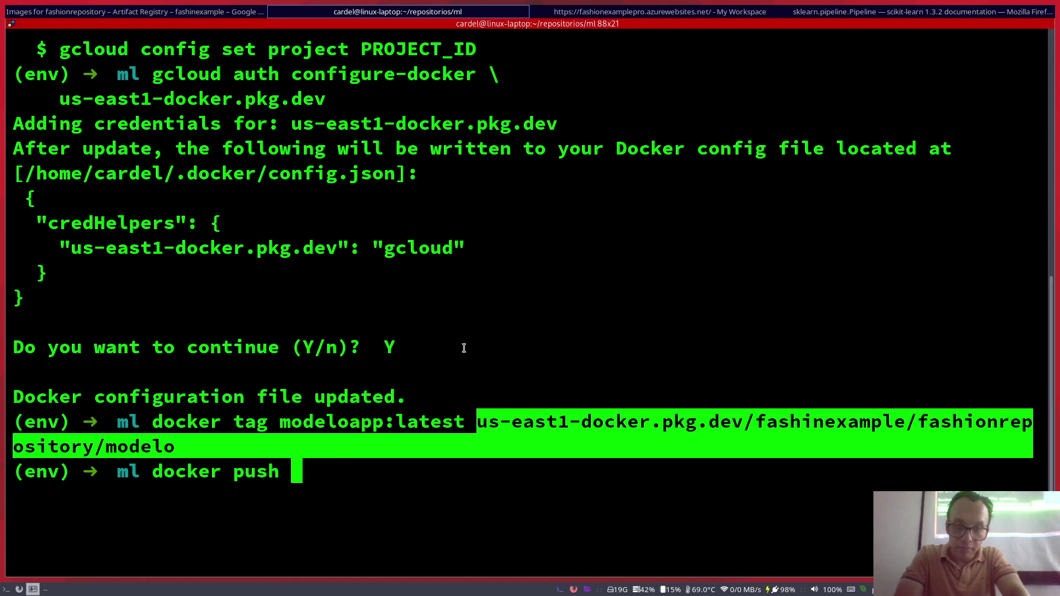
{"action": "left_click_drag", "start_coordinate": [433, 391], "coordinate": [428, 424]}
{"action": "left_click", "coordinate": [390, 448]}
{"action": "right_click", "coordinate": [391, 449]}
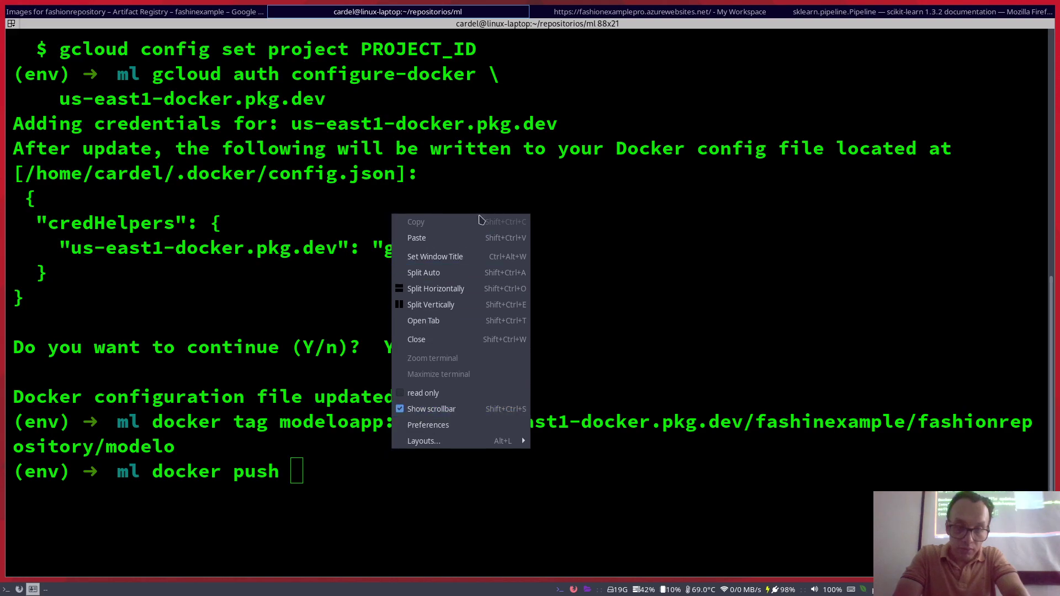
{"action": "left_click", "coordinate": [475, 232]}
{"action": "key", "text": "Return"}
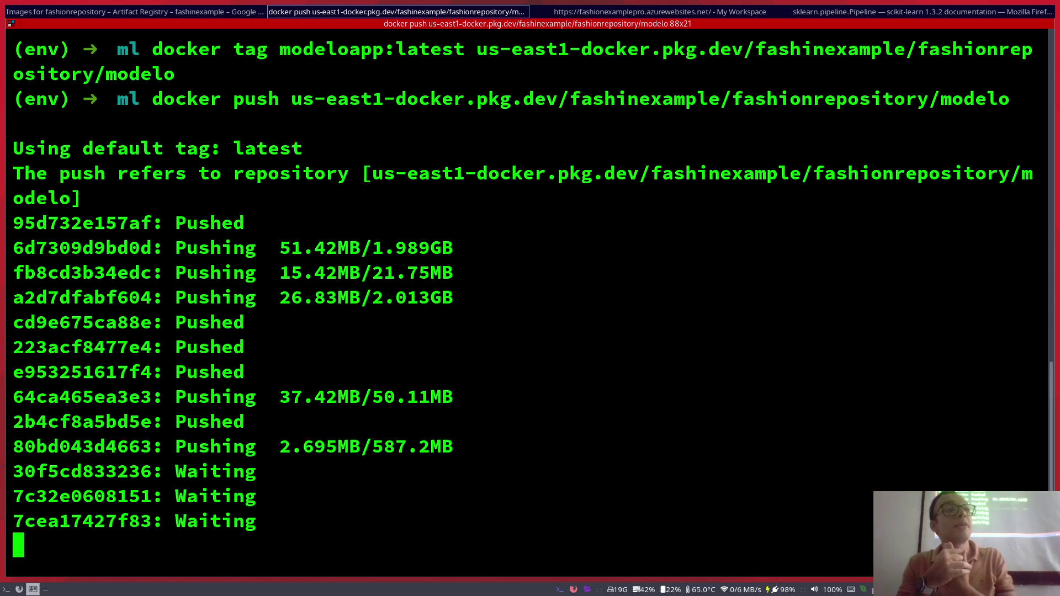
{"action": "left_click", "coordinate": [817, 11]}
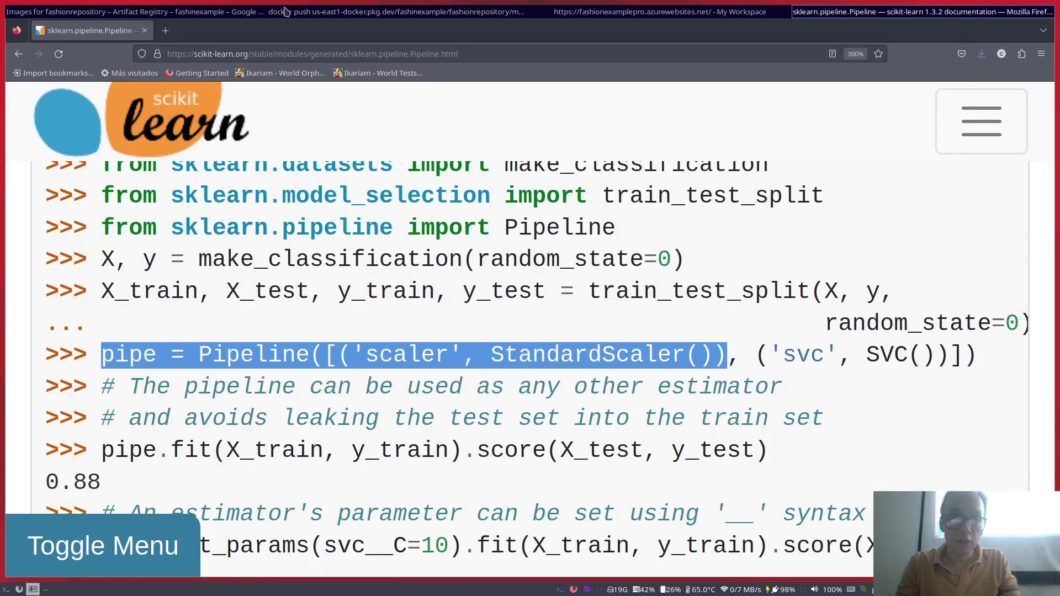
{"action": "left_click", "coordinate": [588, 11]}
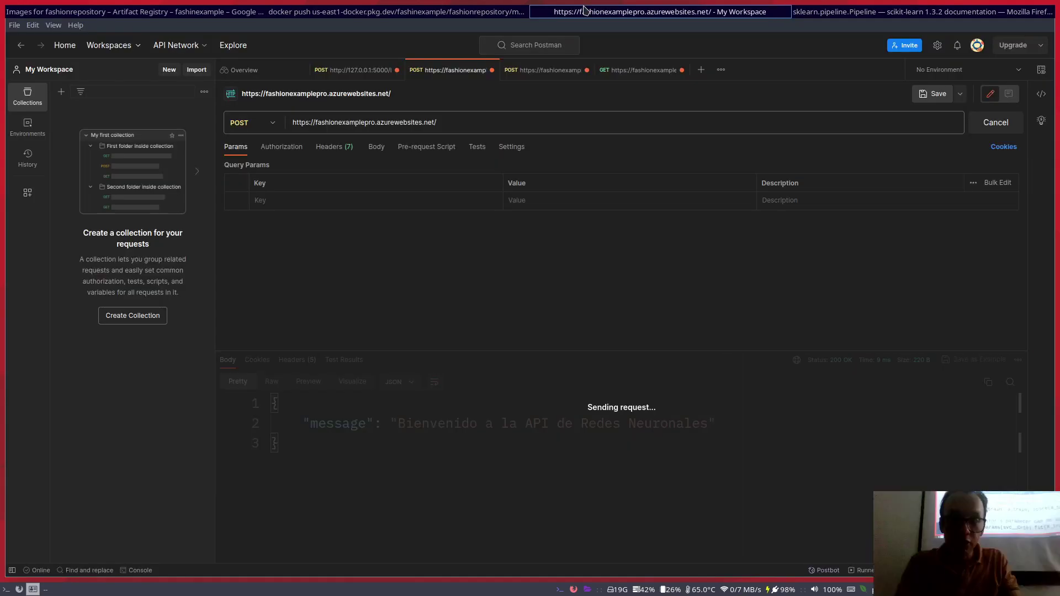
{"action": "left_click", "coordinate": [359, 79]}
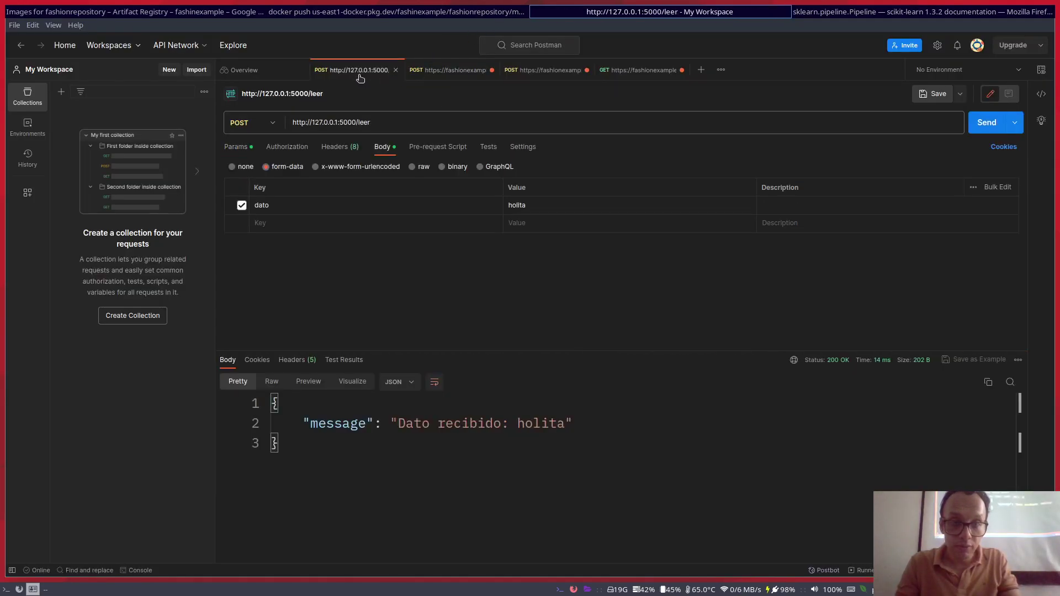
{"action": "left_click", "coordinate": [550, 76]}
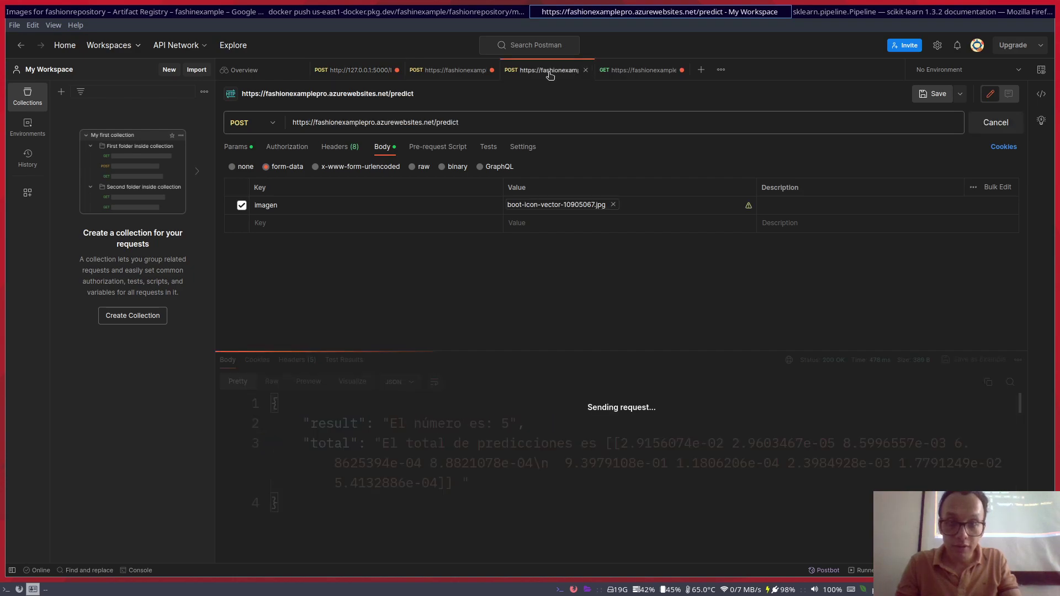
{"action": "left_click", "coordinate": [626, 78]}
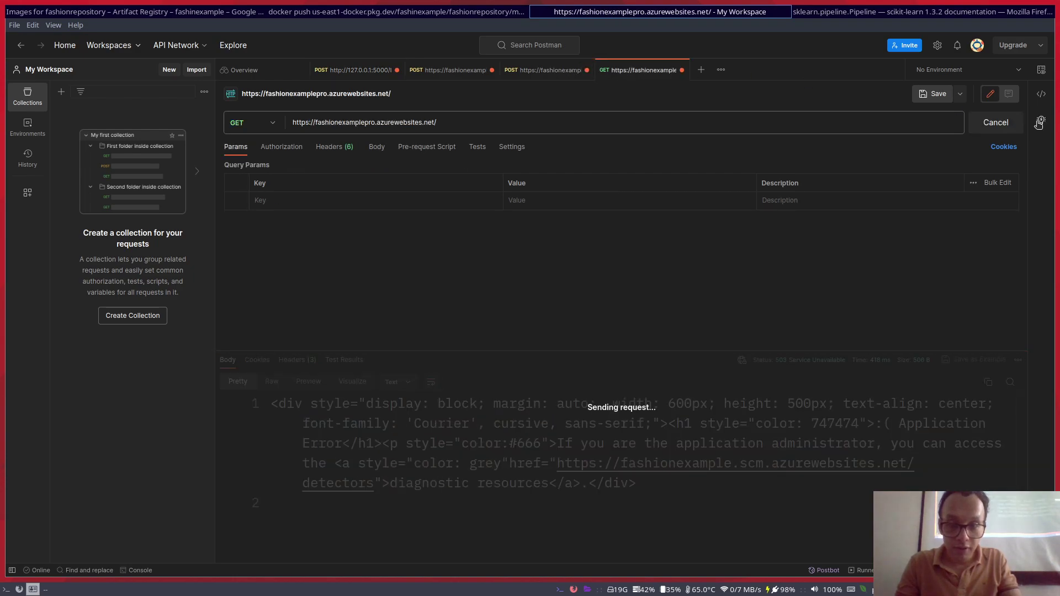
{"action": "left_click", "coordinate": [1005, 124]}
{"action": "left_click", "coordinate": [1006, 125]}
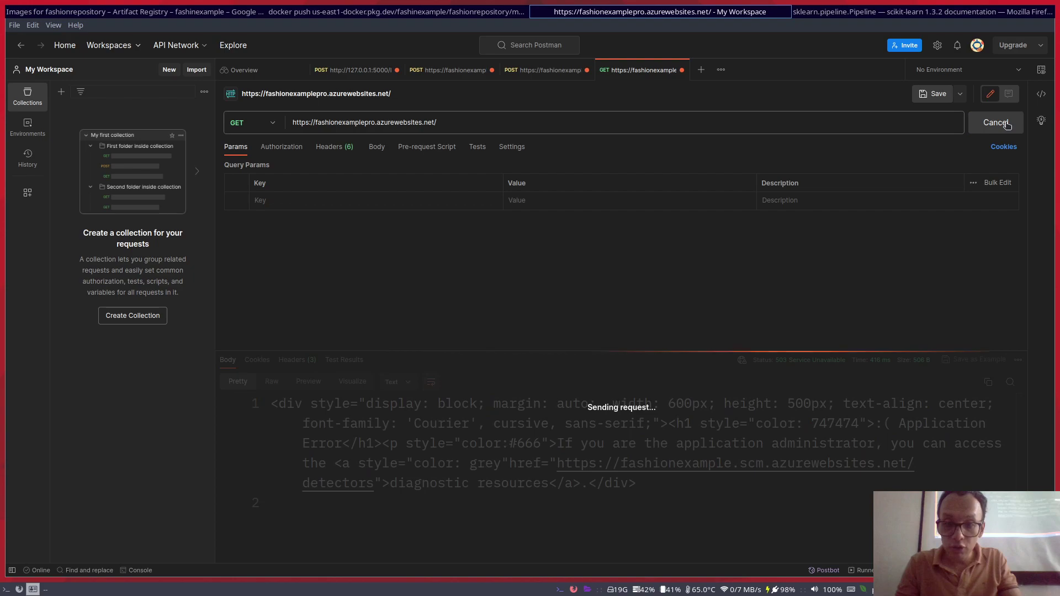
- Reload the fashionexamplepro web app overview in the Azure portal in Firefox and resend the root GET request in Postman
{"action": "left_click", "coordinate": [157, 13]}
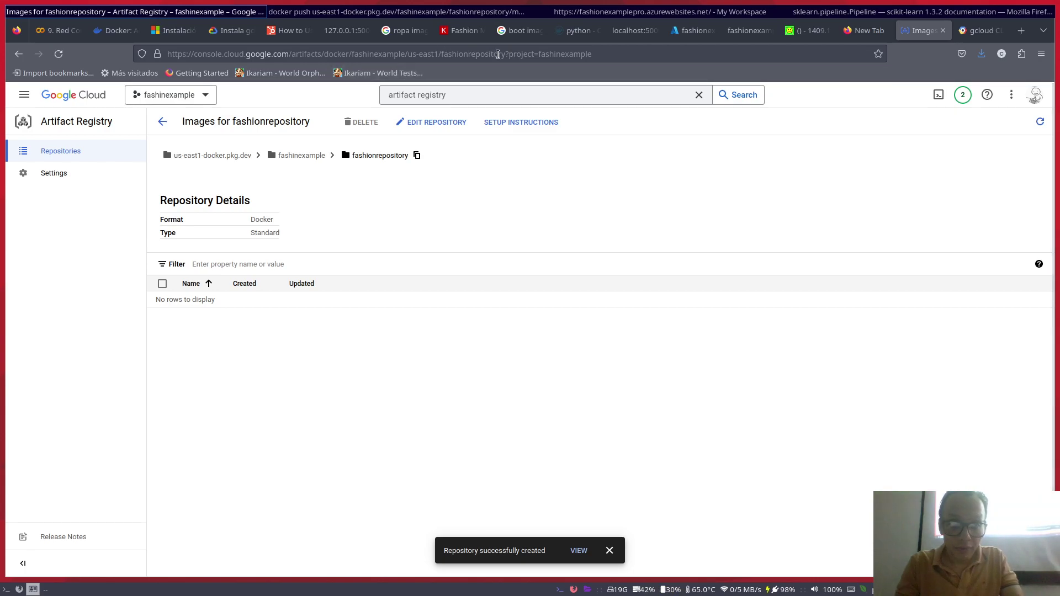
{"action": "left_click", "coordinate": [478, 52]}
{"action": "left_click", "coordinate": [695, 31]}
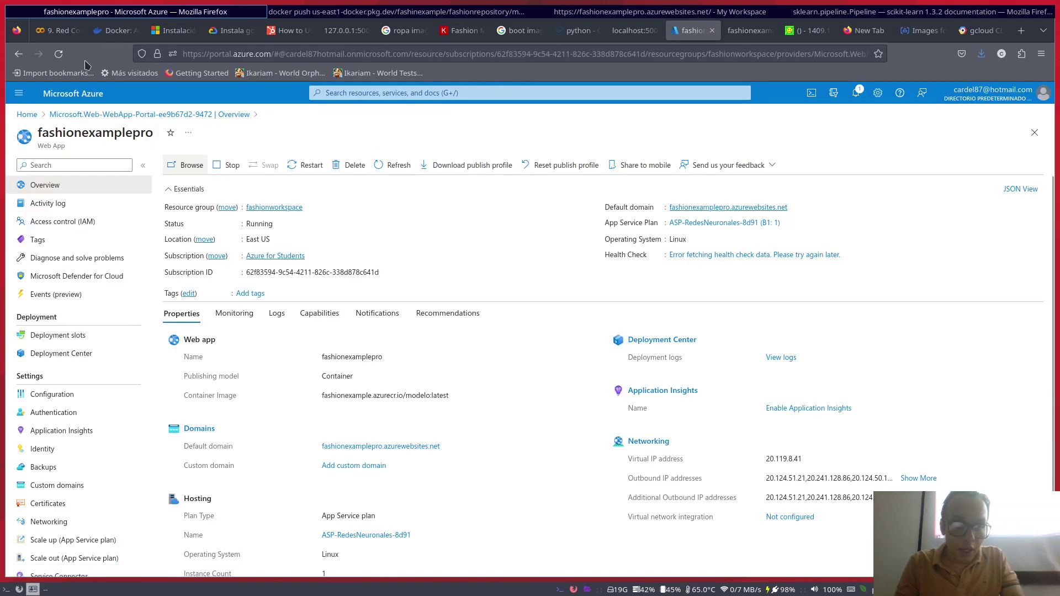
{"action": "left_click", "coordinate": [54, 60]}
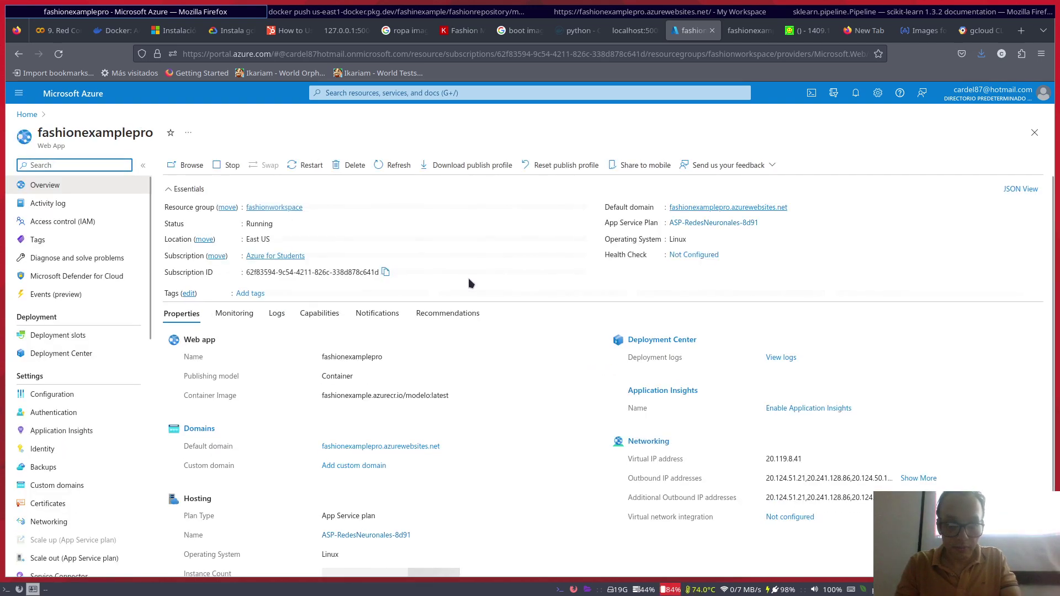
{"action": "left_click", "coordinate": [673, 13]}
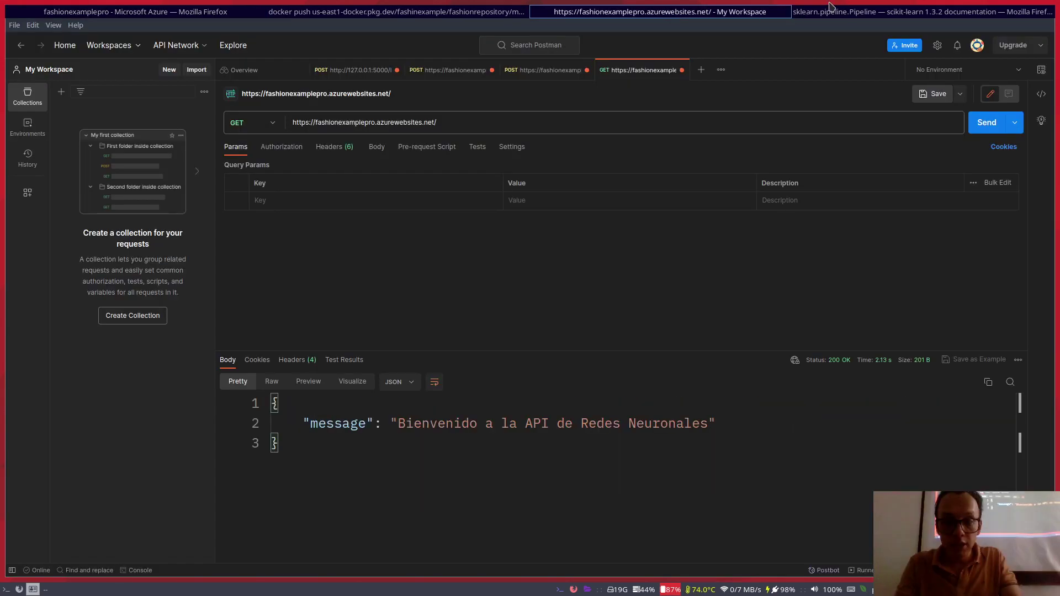
{"action": "left_click", "coordinate": [987, 123]}
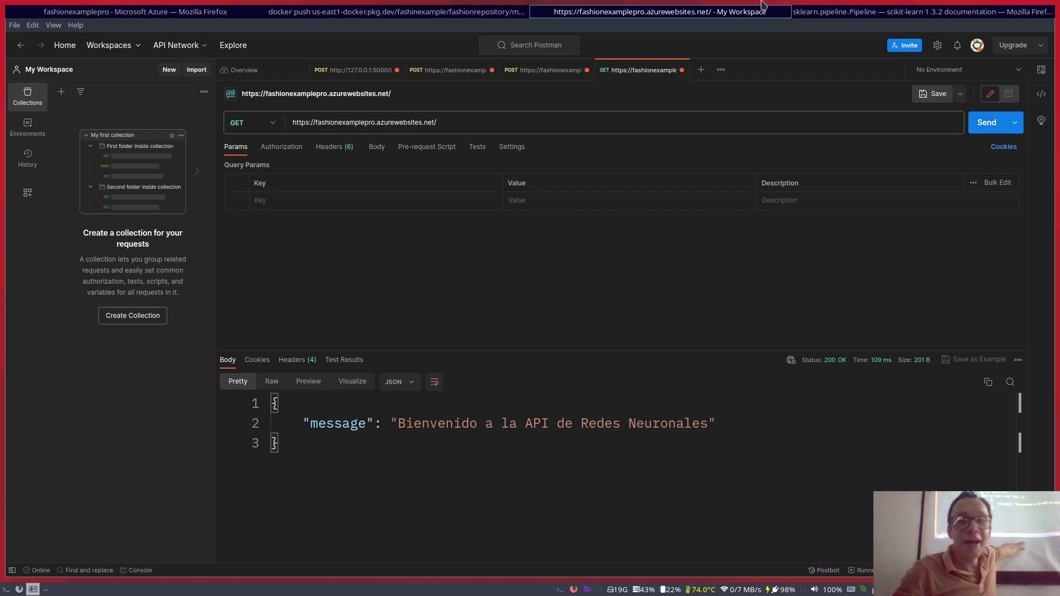
- Show the fashionexamplepro.azurewebsites.net response page in Firefox and enlarge it to 240%
{"action": "left_click", "coordinate": [421, 12]}
{"action": "left_click", "coordinate": [135, 12]}
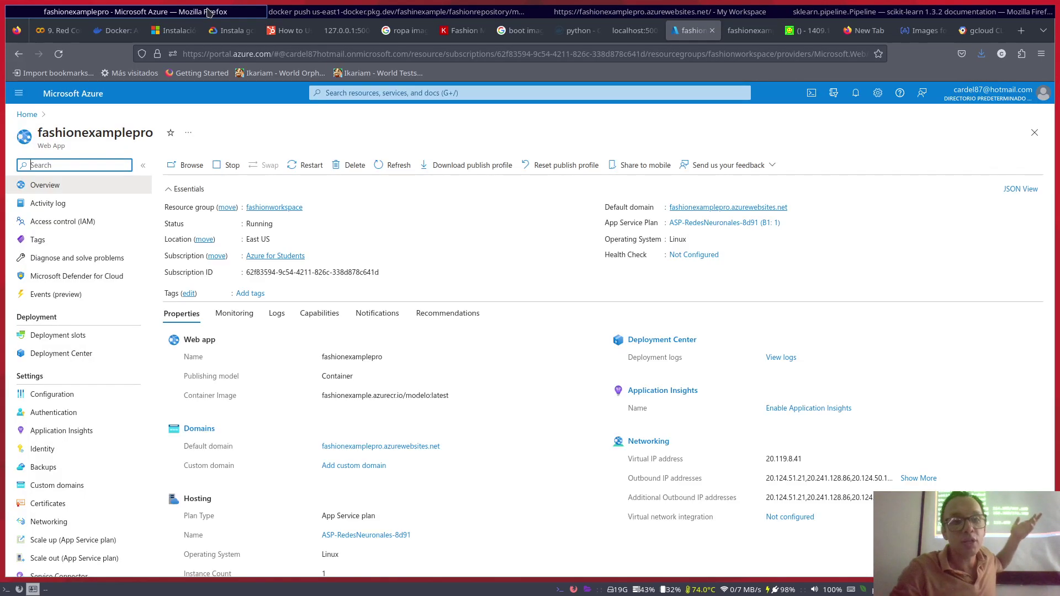
{"action": "left_click", "coordinate": [747, 30]}
{"action": "key", "text": "ctrl+plus"}
{"action": "key", "text": "ctrl+plus"}
{"action": "key", "text": "ctrl+plus"}
{"action": "key", "text": "ctrl+plus"}
{"action": "key", "text": "ctrl+plus"}
{"action": "key", "text": "ctrl+plus"}
{"action": "key", "text": "ctrl+plus"}
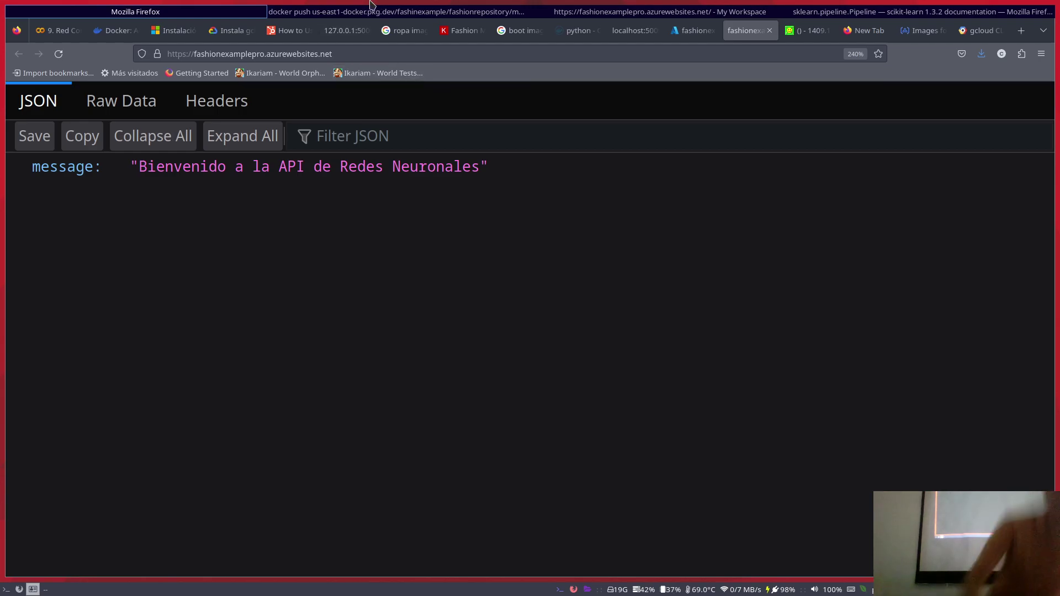
{"action": "left_click", "coordinate": [386, 15]}
{"action": "left_click", "coordinate": [555, 11]}
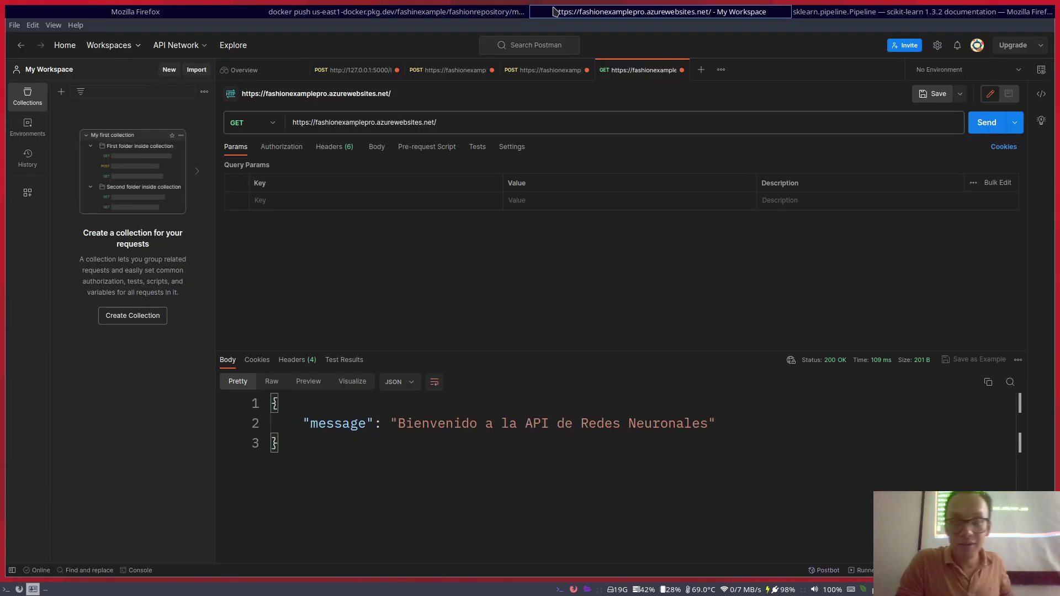
{"action": "left_click", "coordinate": [516, 68]}
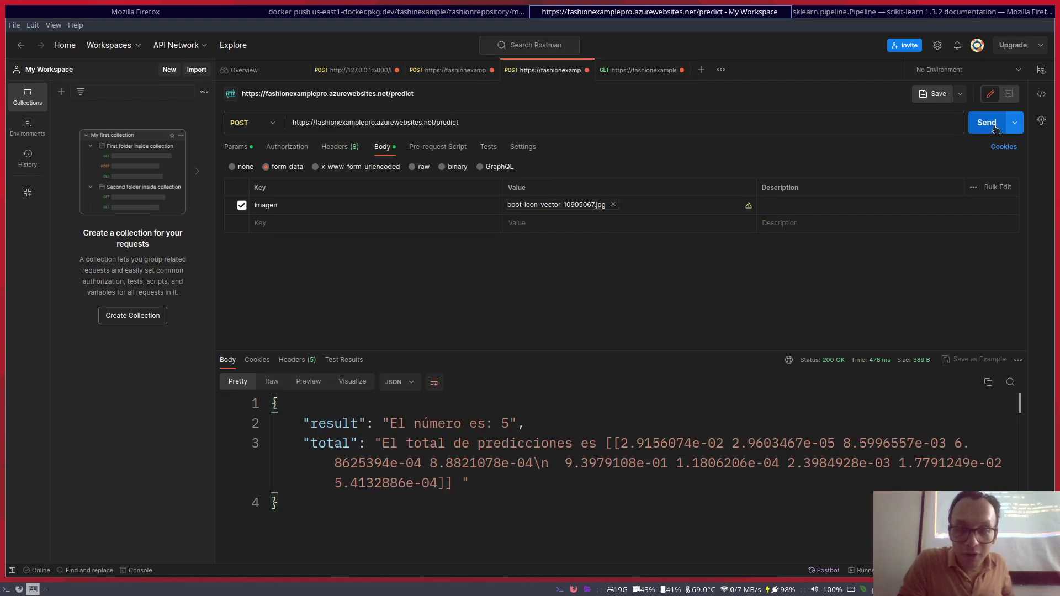
{"action": "left_click", "coordinate": [996, 123]}
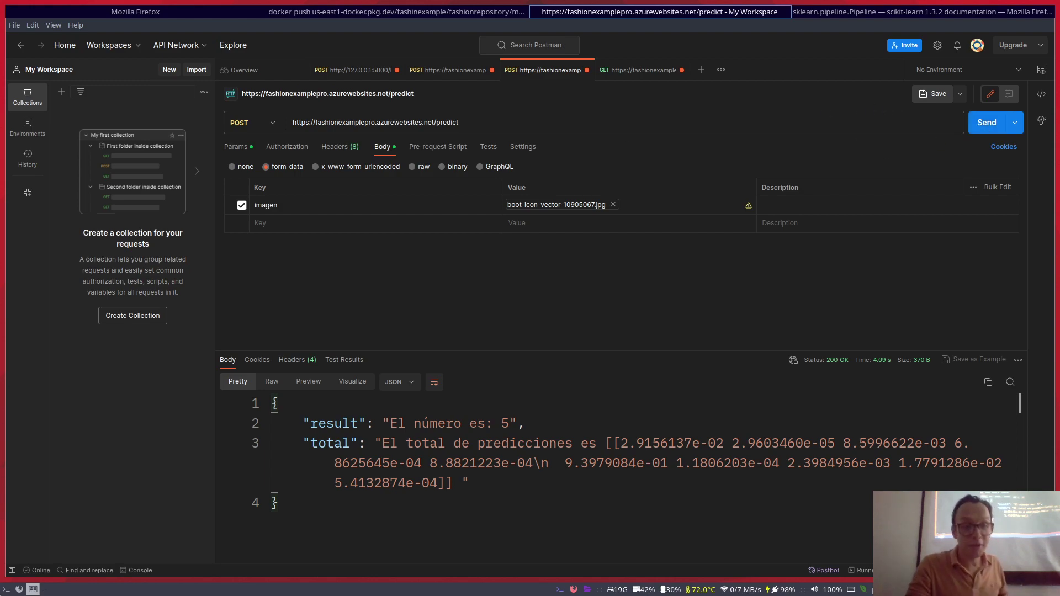
- Return to the ml terminal window and check the progress of the docker push
{"action": "left_click", "coordinate": [18, 590]}
{"action": "left_click", "coordinate": [8, 590]}
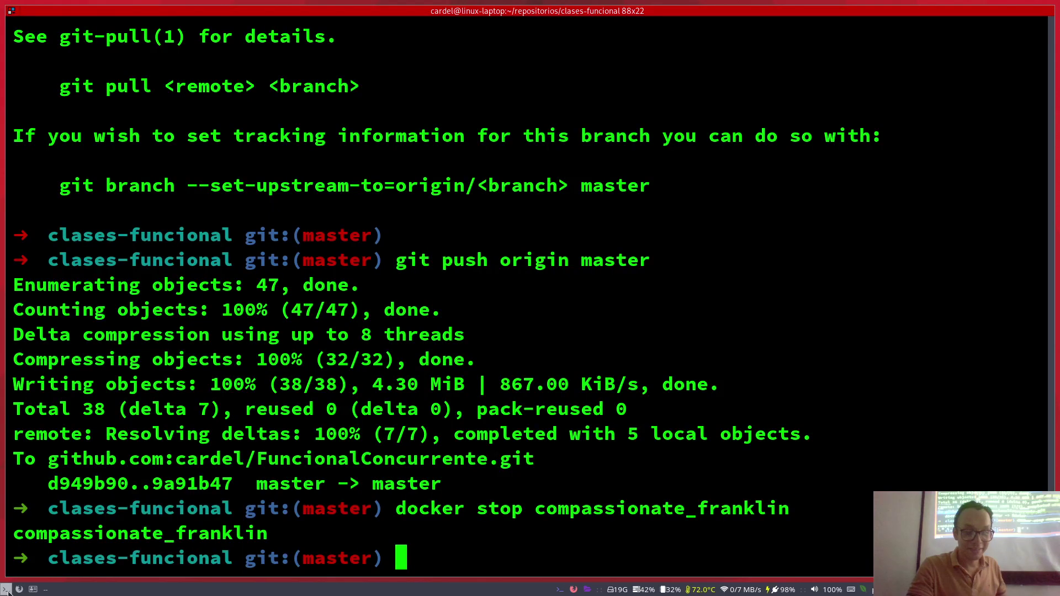
{"action": "left_click", "coordinate": [18, 589]}
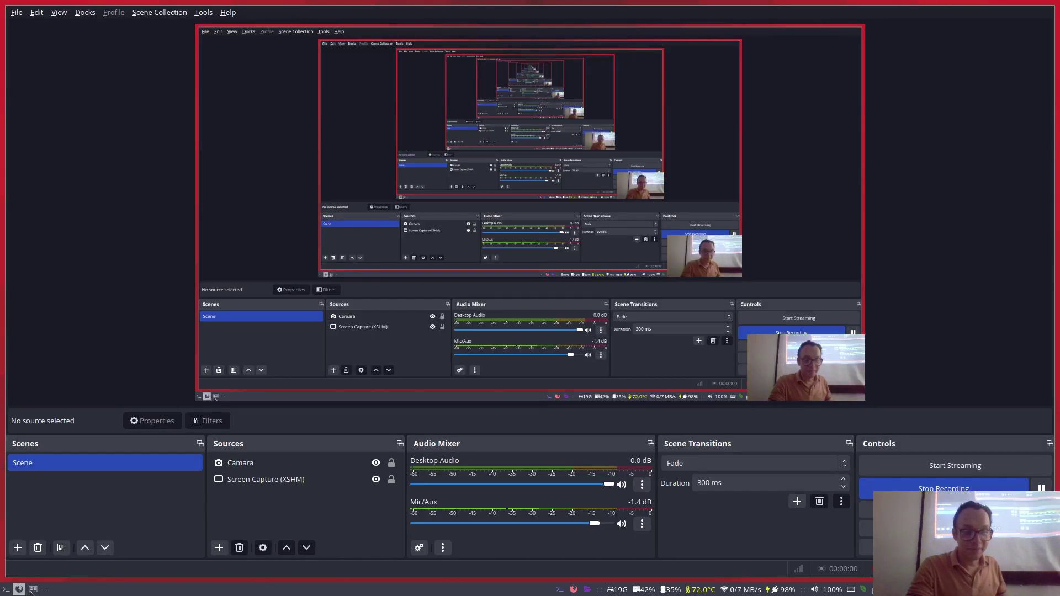
{"action": "left_click", "coordinate": [33, 589]}
{"action": "left_click", "coordinate": [844, 7]}
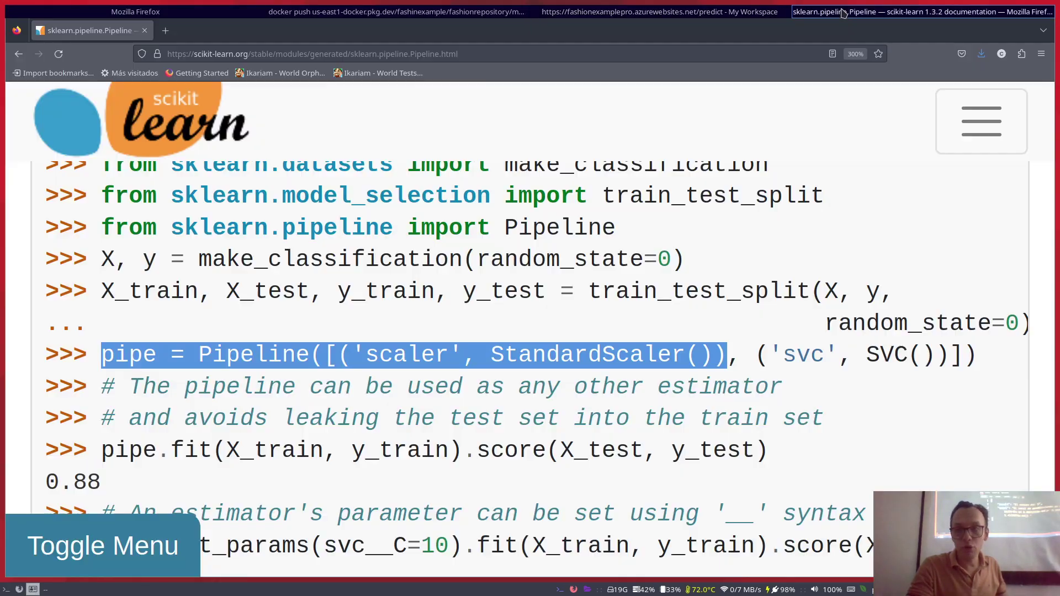
{"action": "left_click", "coordinate": [681, 13]}
{"action": "left_click", "coordinate": [447, 10]}
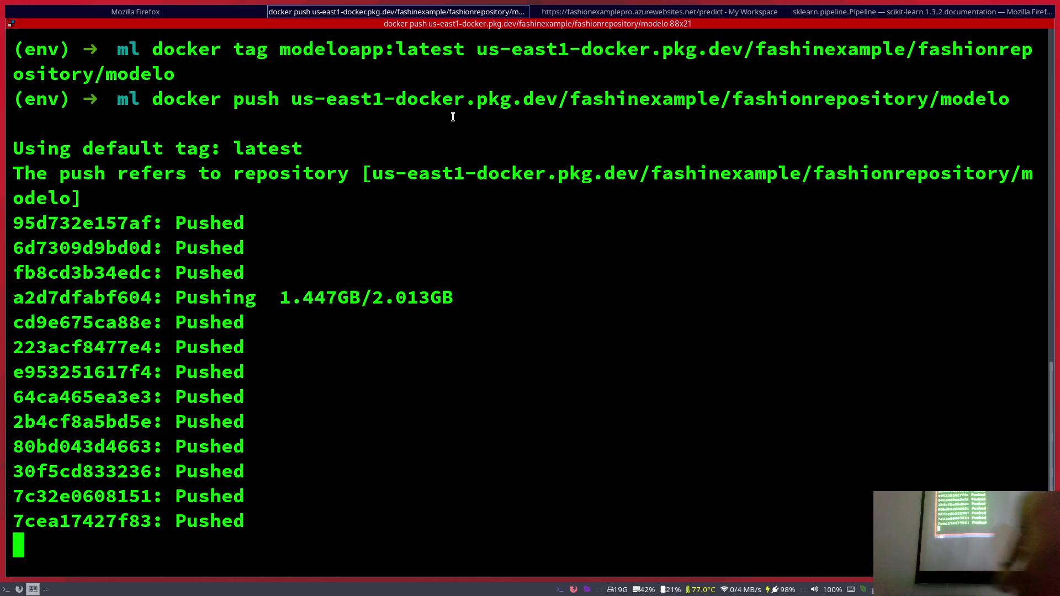
- Resend both the POST /predict request and the root GET request to fashionexamplepro.azurewebsites.net in Postman
{"action": "left_click", "coordinate": [730, 12]}
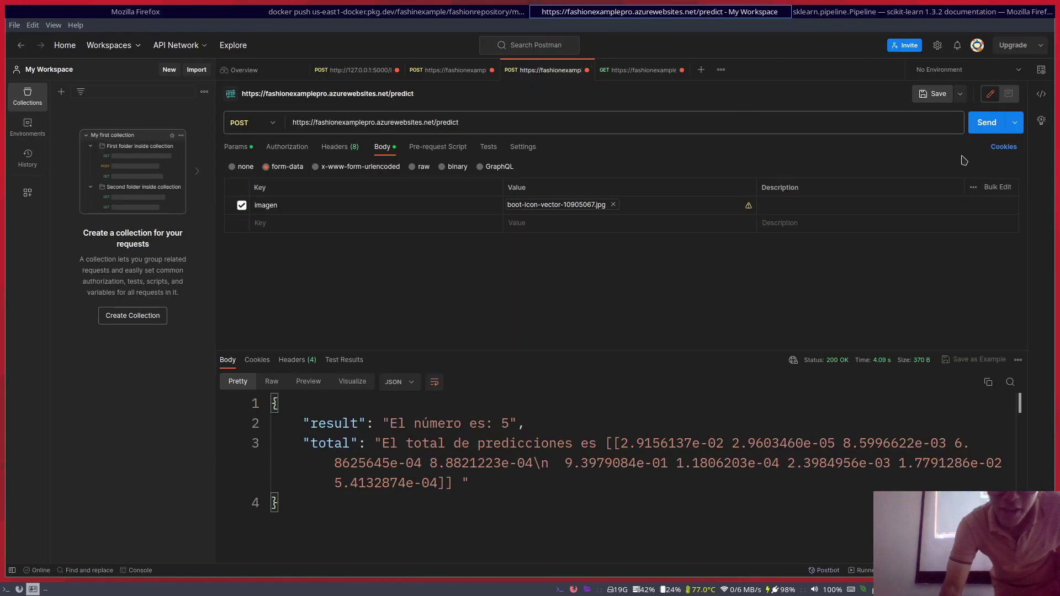
{"action": "left_click", "coordinate": [987, 122]}
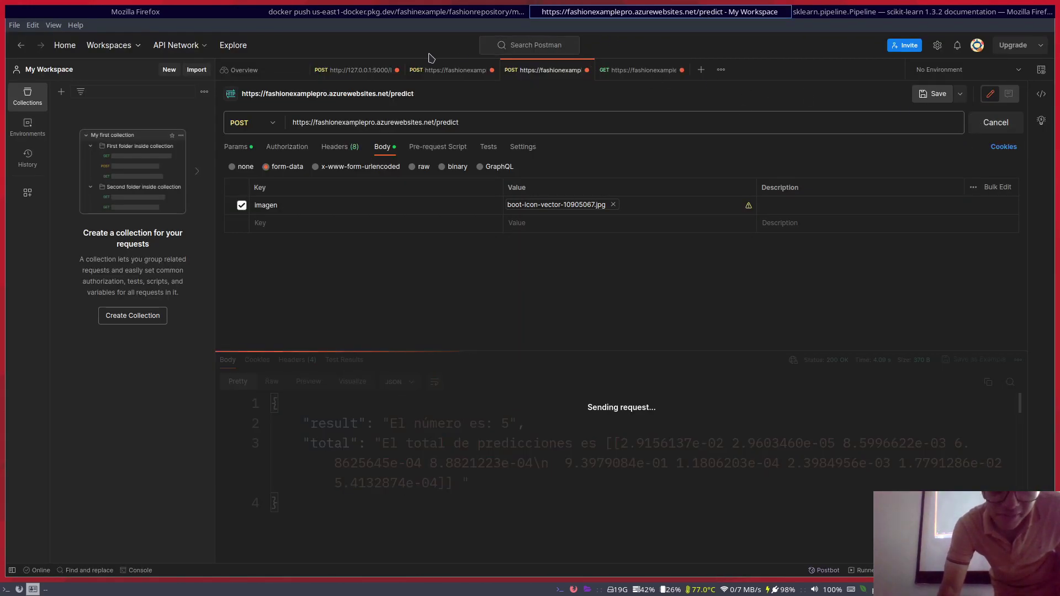
{"action": "left_click", "coordinate": [638, 74]}
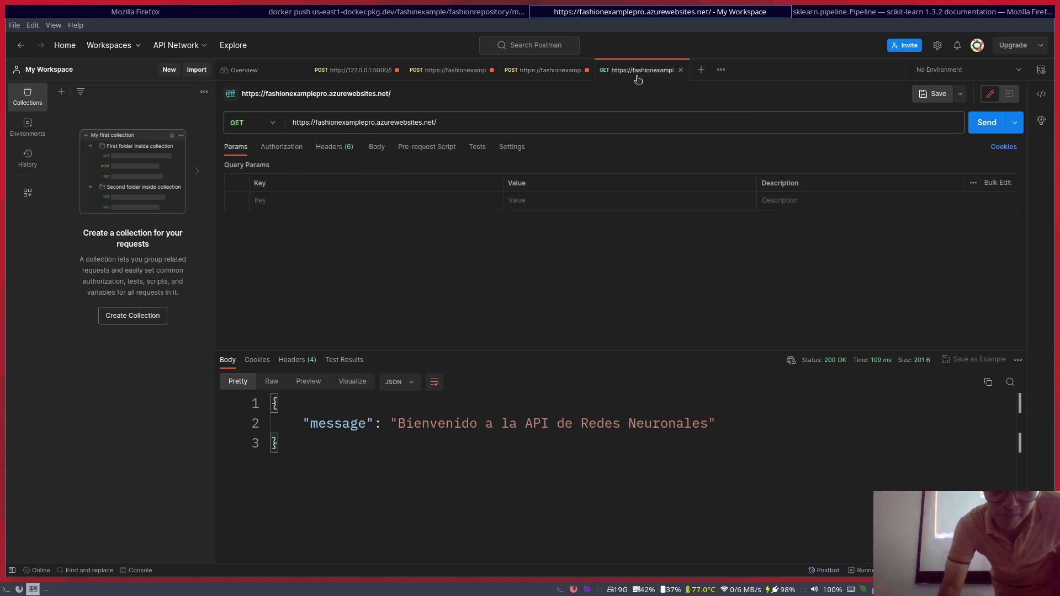
{"action": "left_click", "coordinate": [985, 127]}
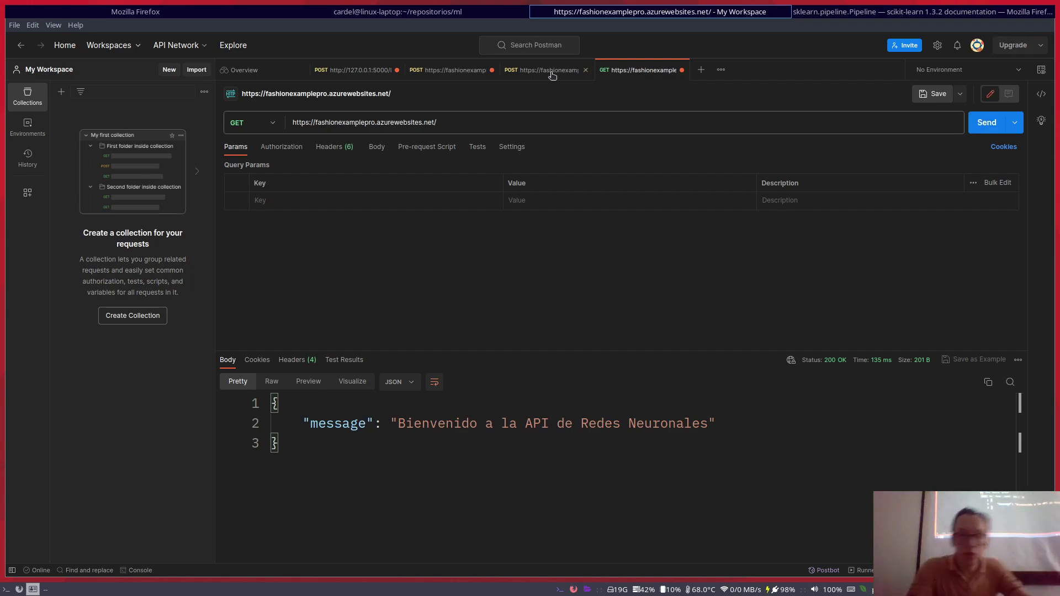
{"action": "left_click", "coordinate": [359, 71]}
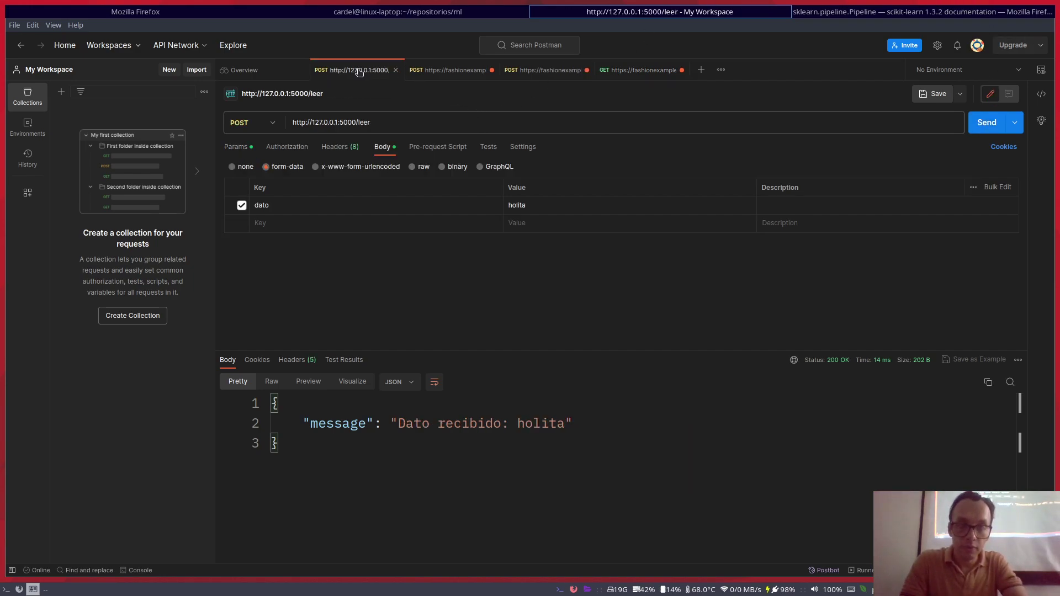
{"action": "left_click_drag", "start_coordinate": [356, 122], "coordinate": [251, 122]}
{"action": "key", "text": "ctrl+v"}
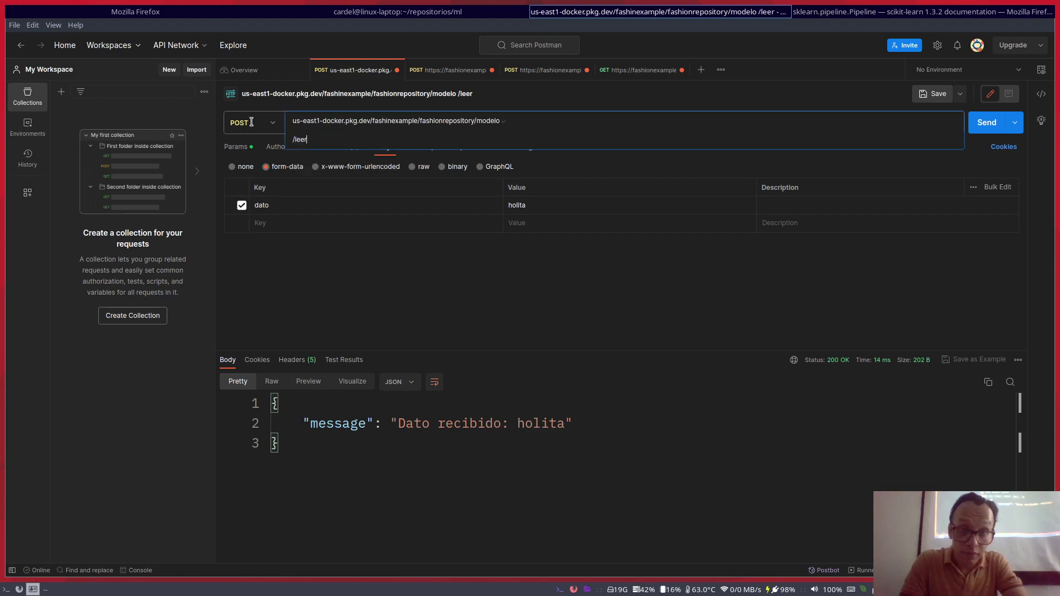
{"action": "key", "text": "ctrl+z"}
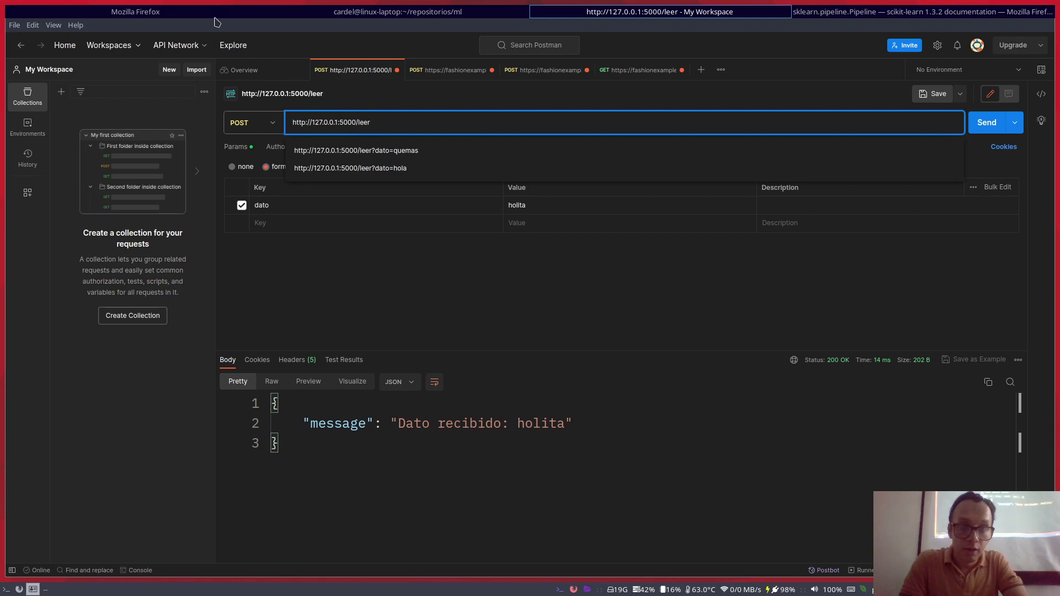
{"action": "left_click", "coordinate": [216, 13]}
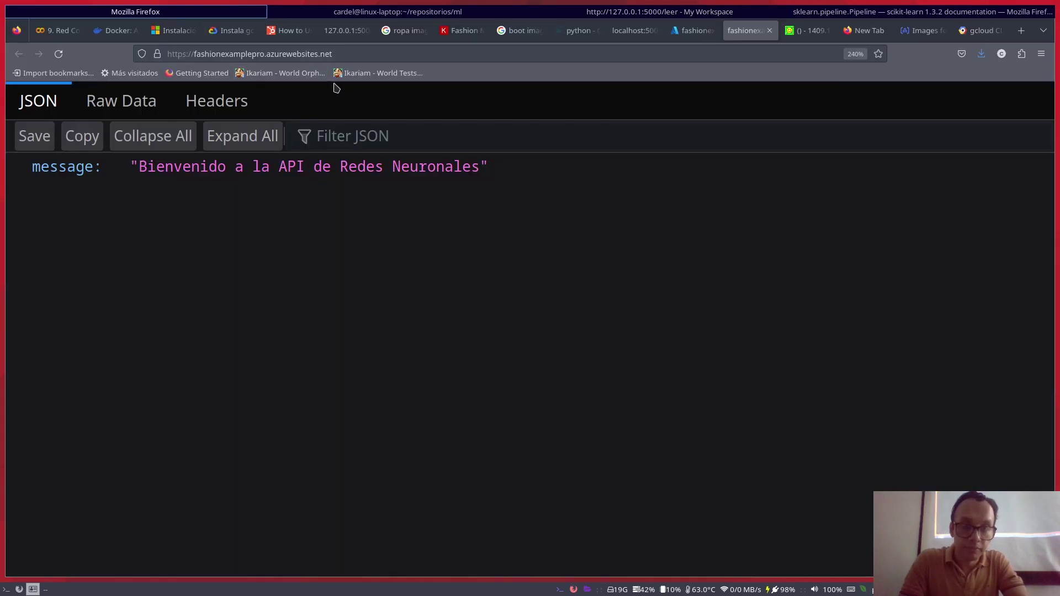
{"action": "left_click", "coordinate": [337, 54]}
{"action": "key", "text": "ctrl+c"}
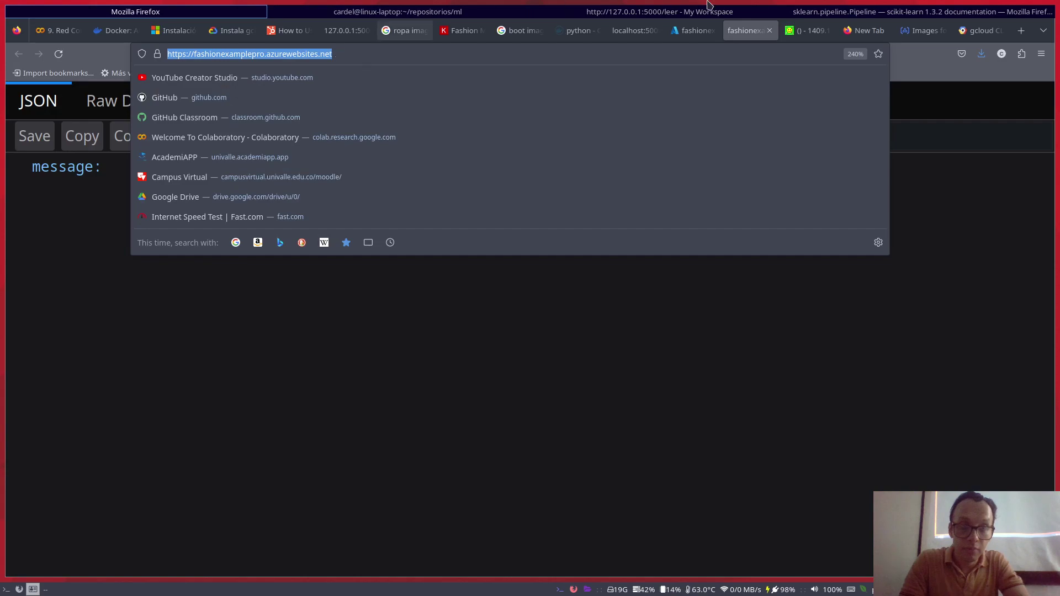
{"action": "left_click", "coordinate": [629, 12]}
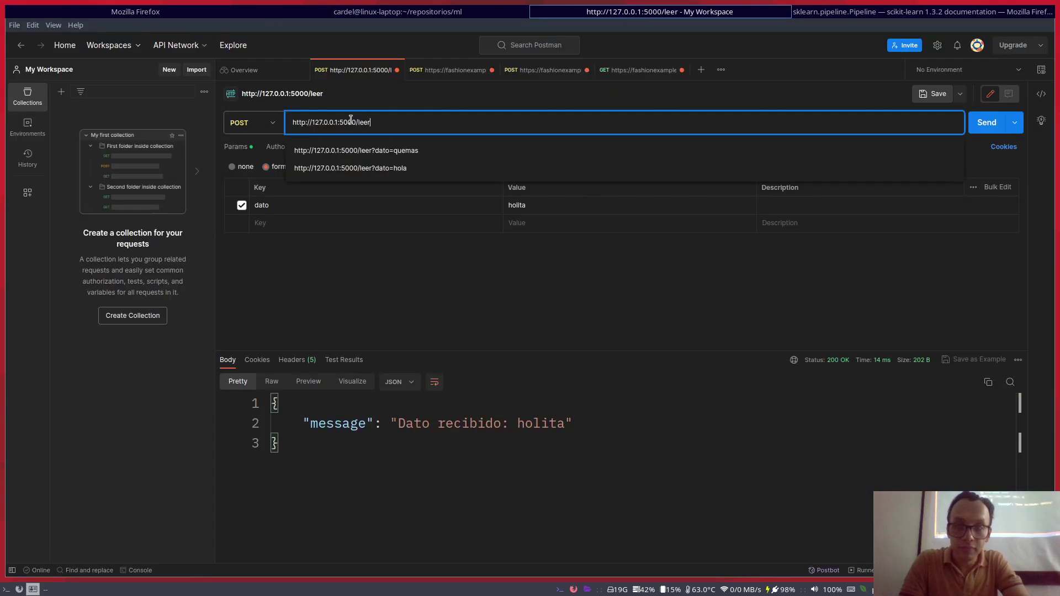
{"action": "left_click_drag", "start_coordinate": [354, 122], "coordinate": [263, 122]}
{"action": "key", "text": "ctrl+v"}
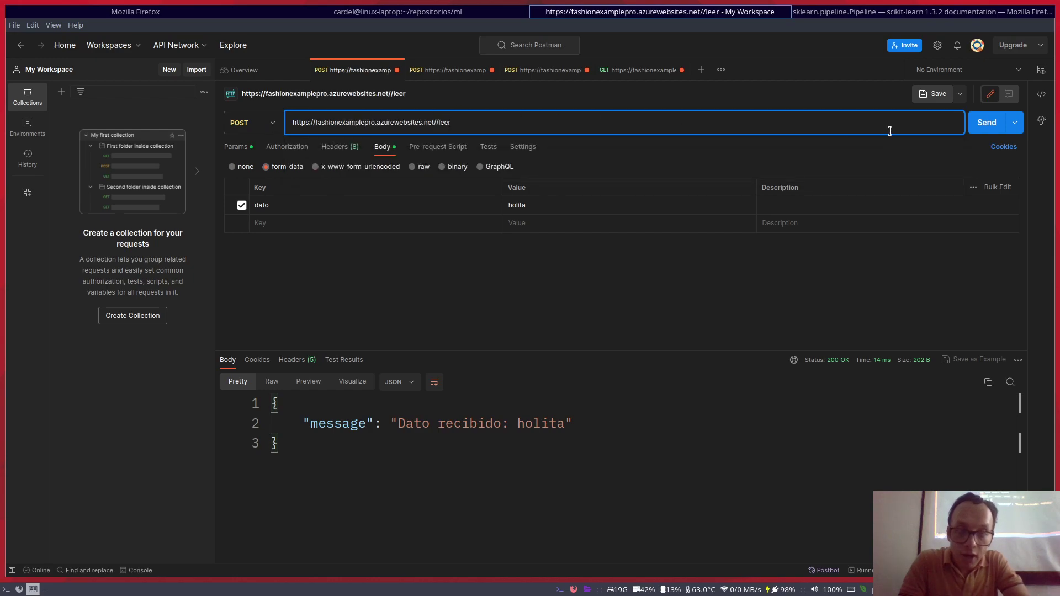
{"action": "key", "text": "Delete"}
{"action": "left_click", "coordinate": [988, 126]}
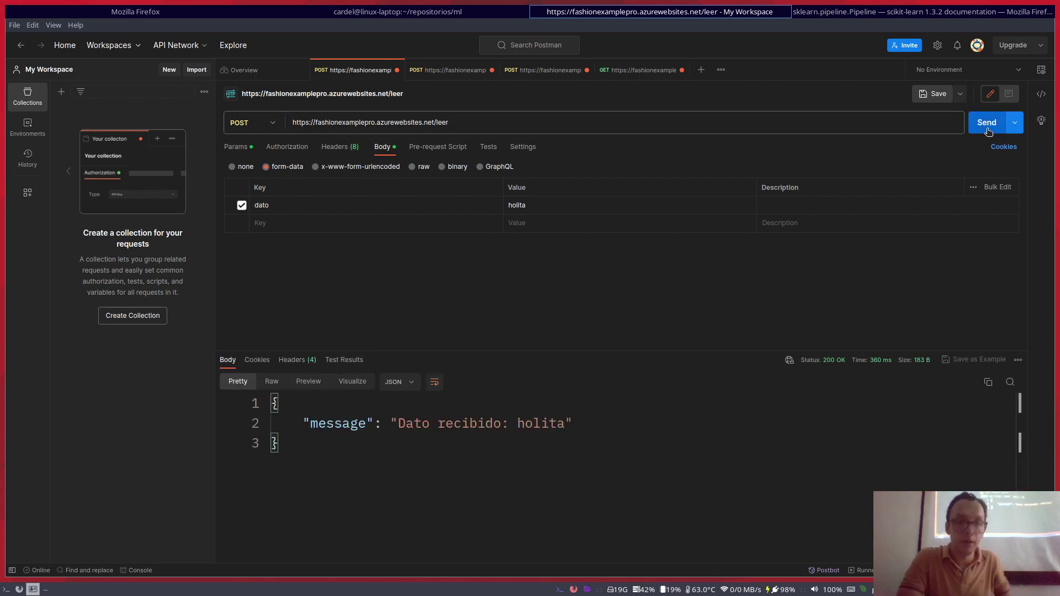
- Set the form-data value of dato to tehablodesdeColombia and resend the POST request
{"action": "left_click", "coordinate": [598, 213]}
{"action": "double_click", "coordinate": [574, 208]}
{"action": "type", "text": "tehablodesdeCo"}
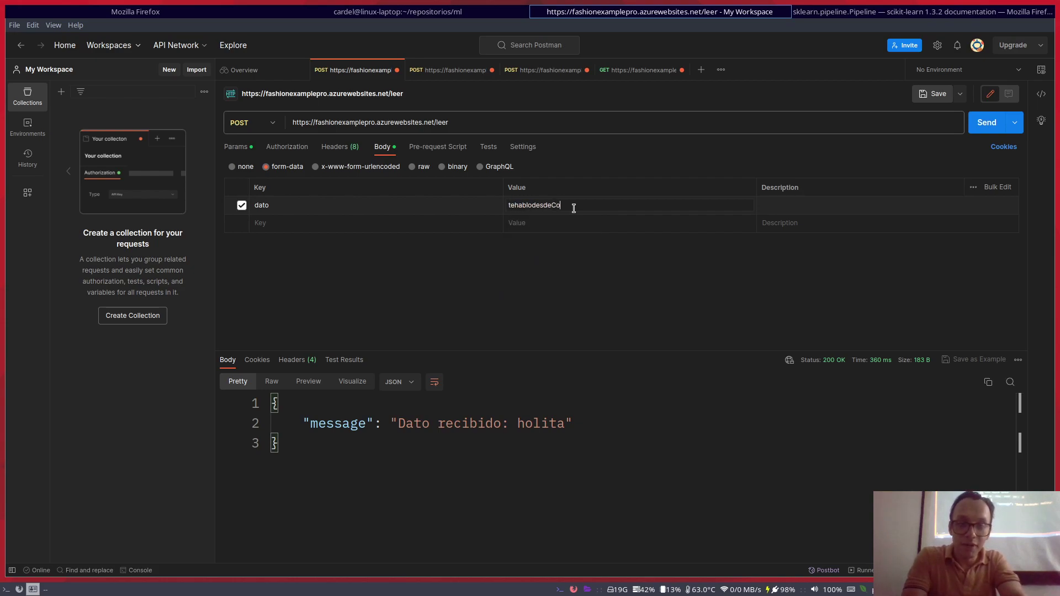
{"action": "left_click", "coordinate": [981, 130]}
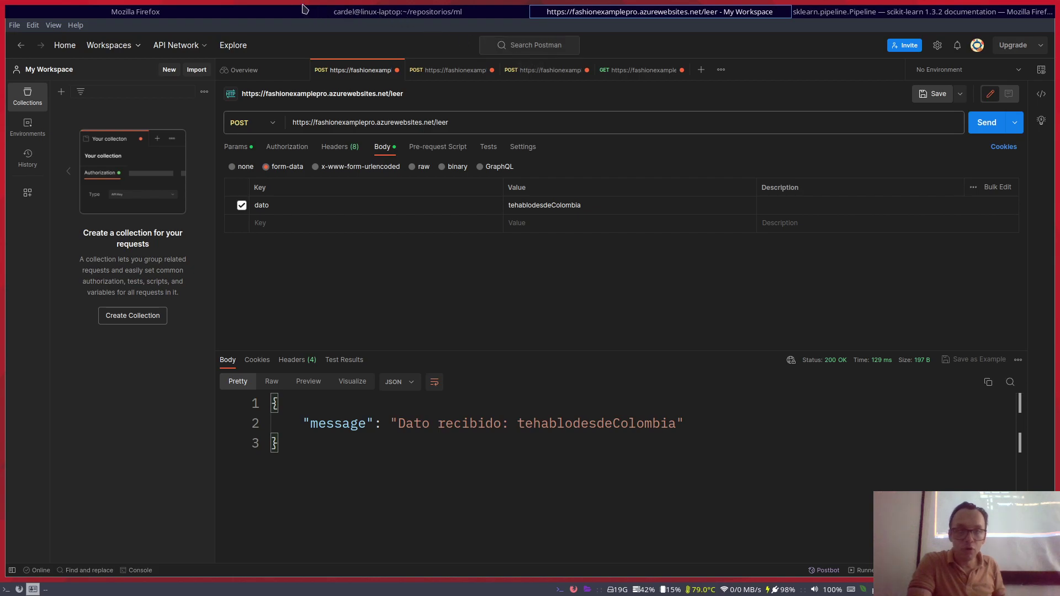
- Switch to the ml terminal window and check whether the docker push to fashionrepository has finished
{"action": "left_click", "coordinate": [343, 12]}
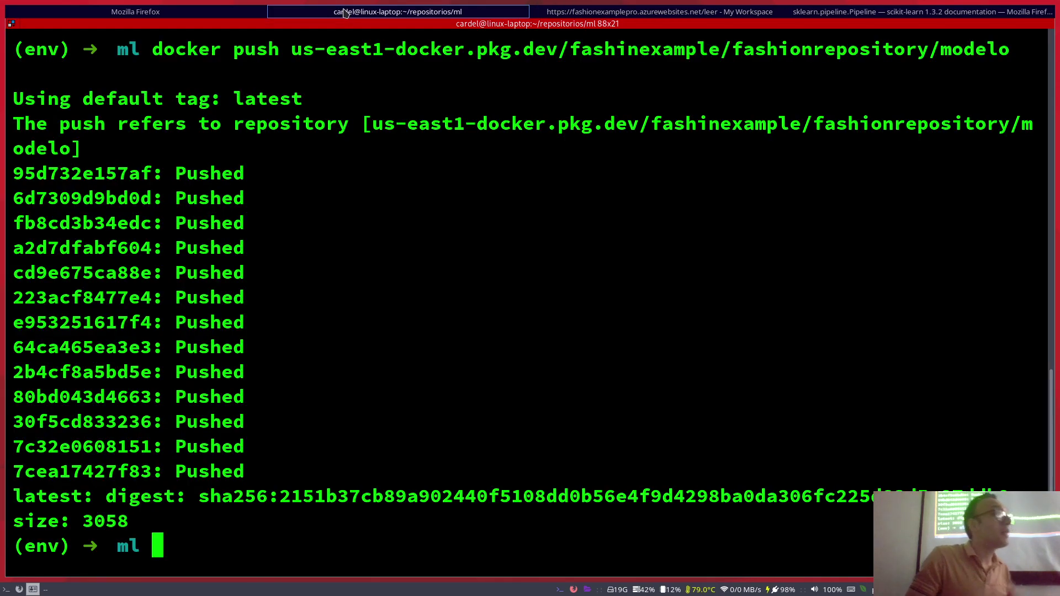
{"action": "left_click", "coordinate": [695, 12]}
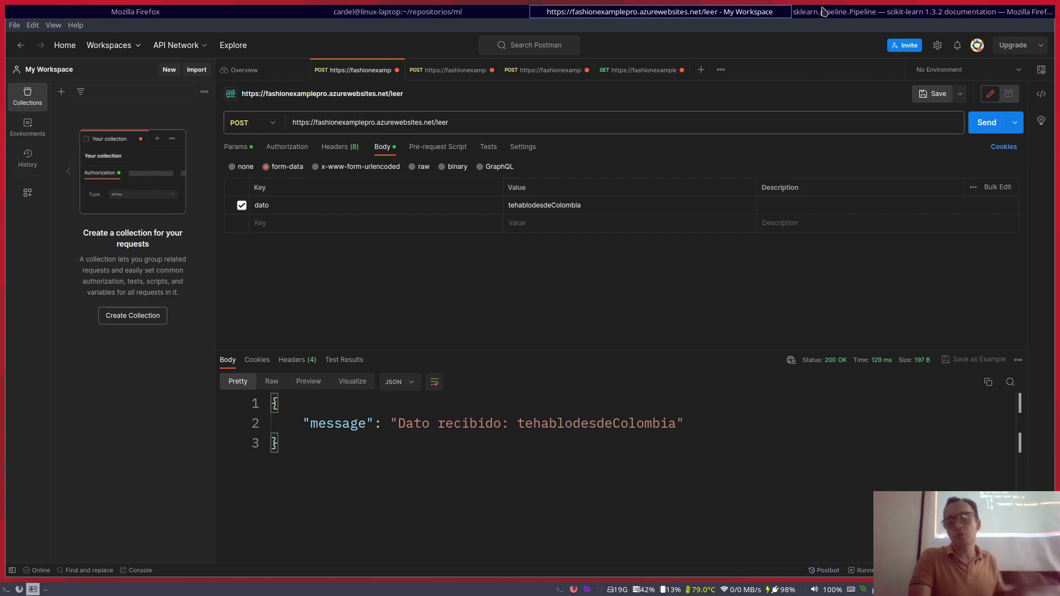
{"action": "left_click", "coordinate": [823, 11]}
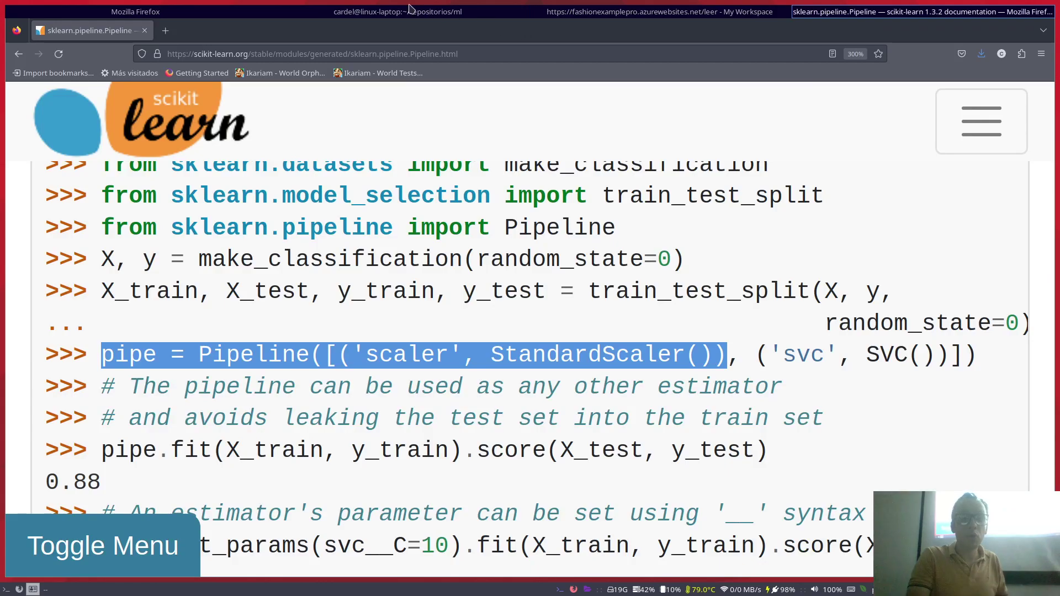
{"action": "left_click", "coordinate": [384, 16]}
- Switch to Google Cloud Artifact Registry in Firefox, reload fashionrepository, and open the modelo image's version tagged latest
{"action": "left_click", "coordinate": [238, 11]}
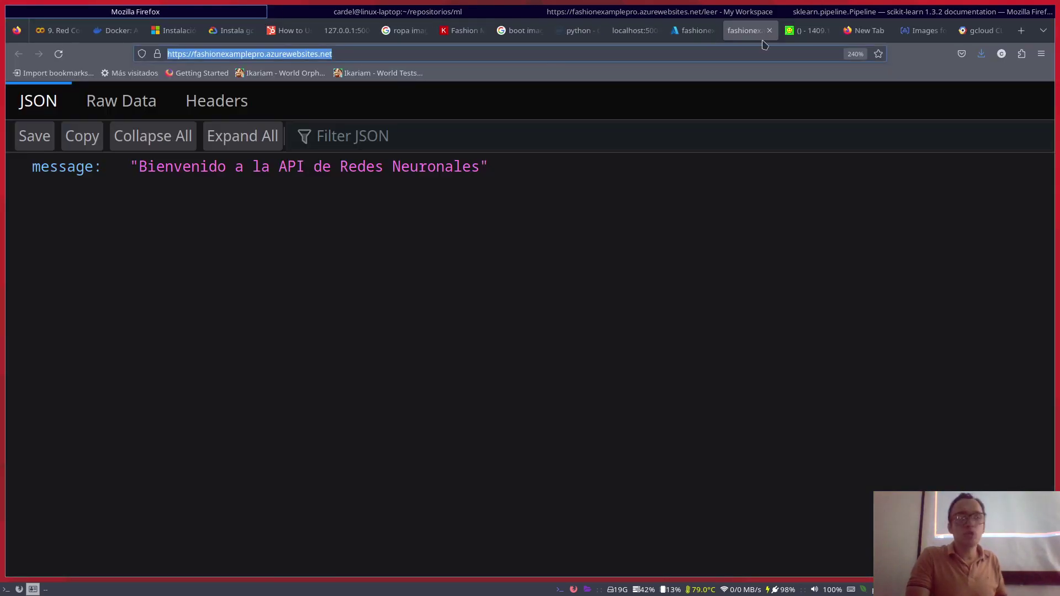
{"action": "left_click", "coordinate": [915, 34]}
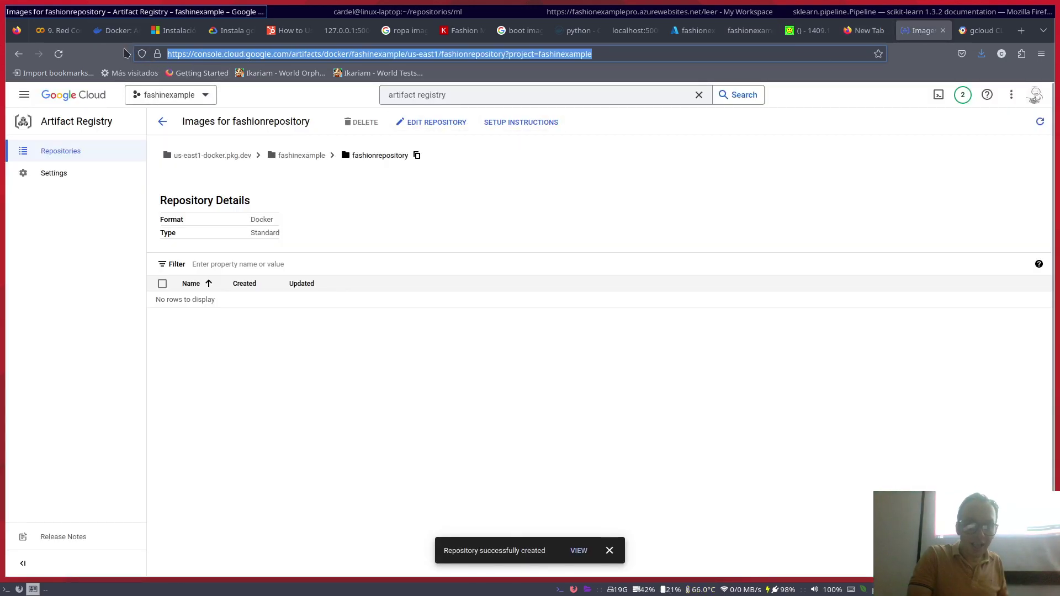
{"action": "left_click", "coordinate": [58, 53]}
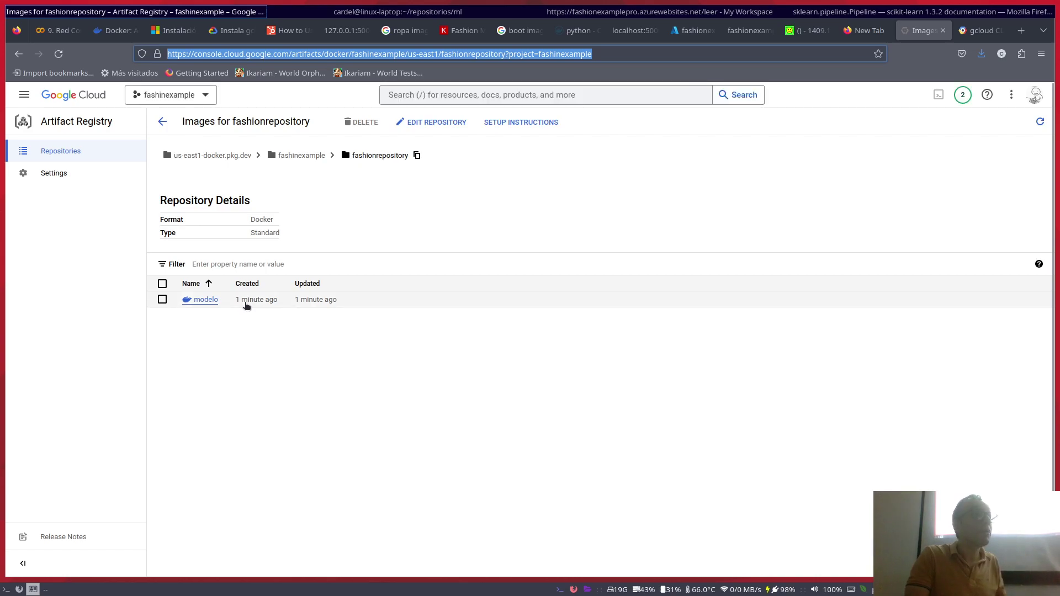
{"action": "left_click", "coordinate": [192, 306]}
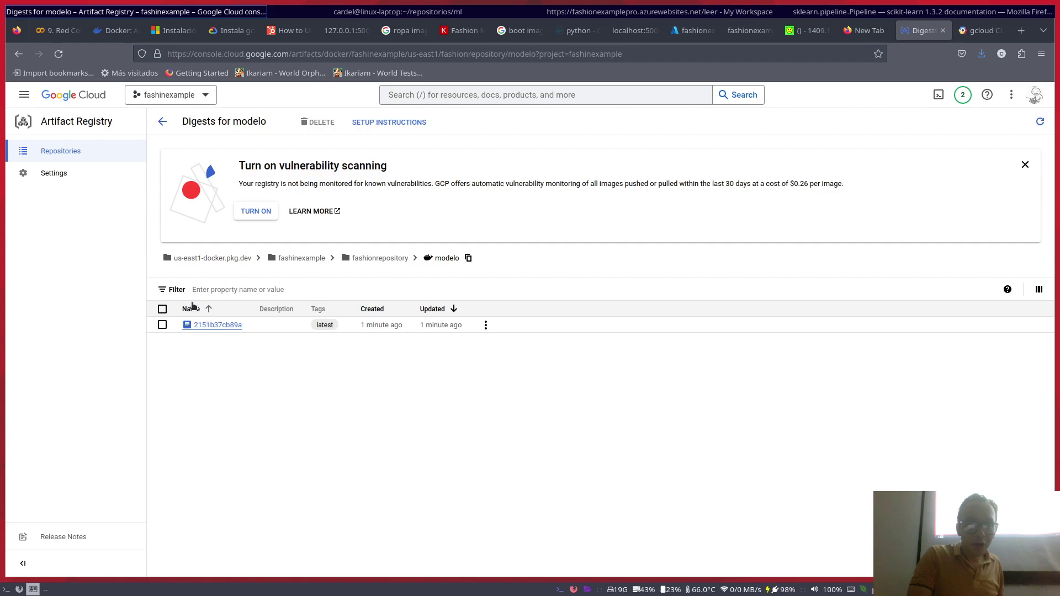
{"action": "left_click", "coordinate": [211, 327]}
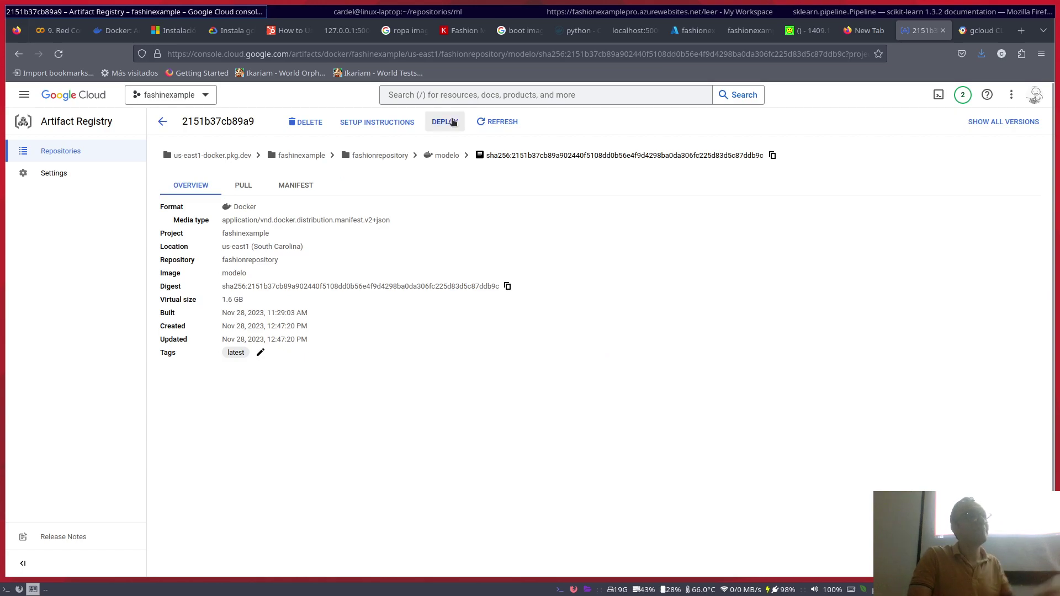
- Start deploying the modelo image version to Cloud Run as a new service
{"action": "left_click", "coordinate": [453, 122]}
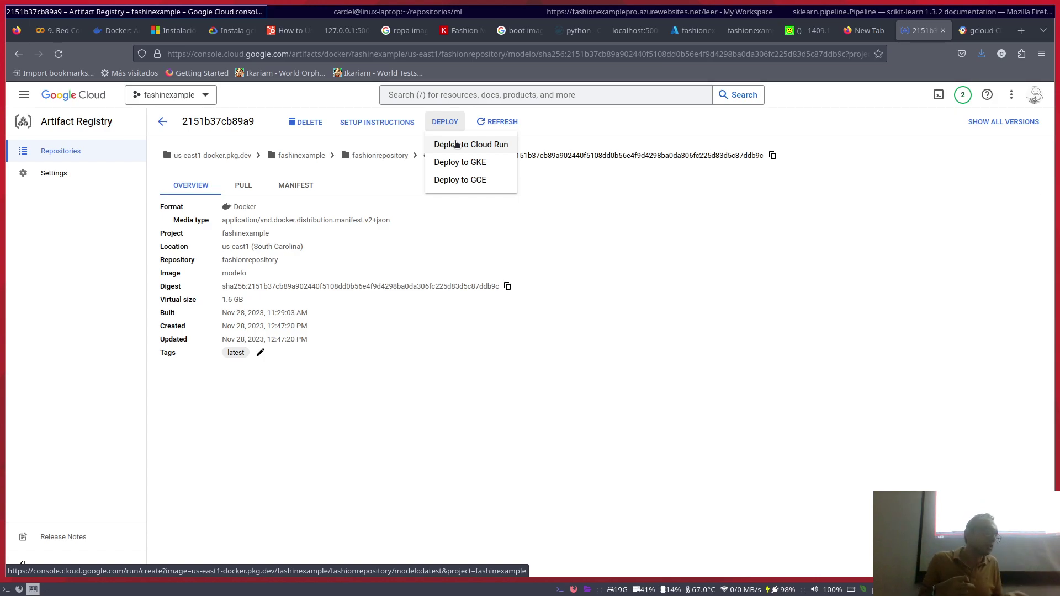
{"action": "left_click", "coordinate": [456, 145]}
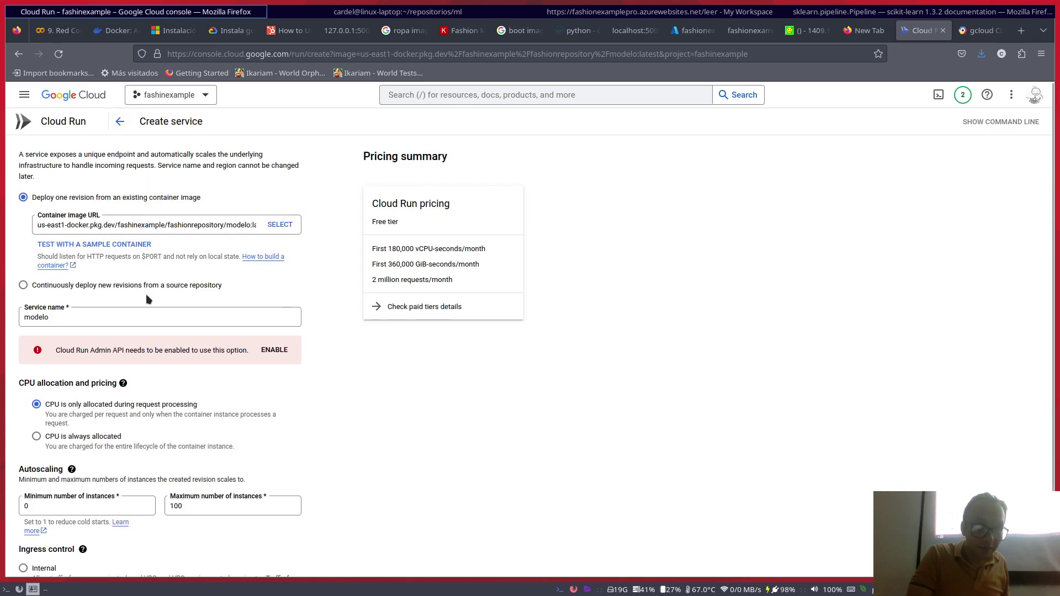
{"action": "scroll", "coordinate": [151, 307], "scroll_direction": "down", "scroll_amount": 2}
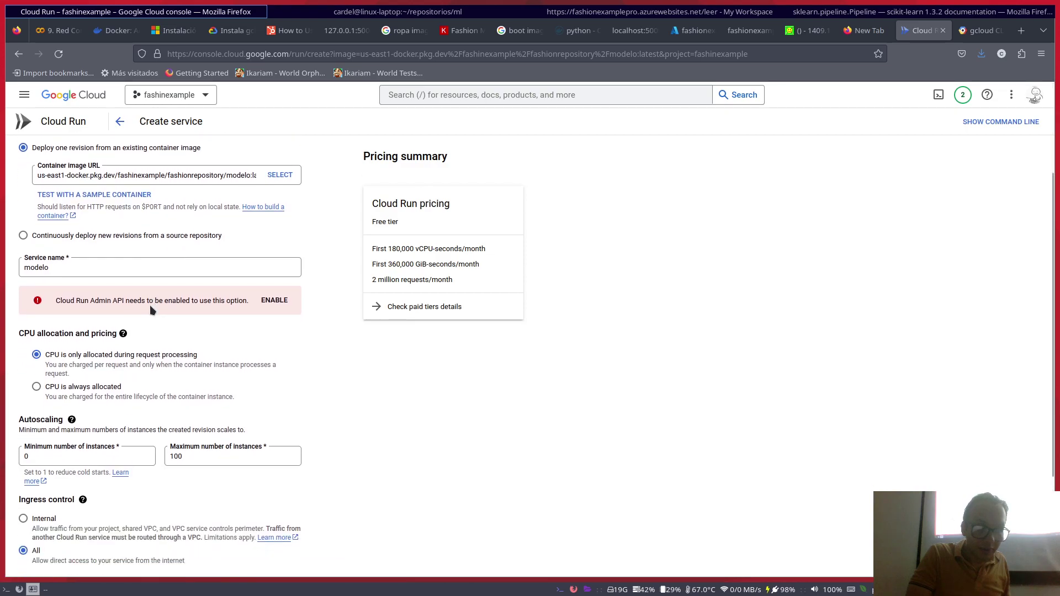
- Set the service's CPU to always allocated and its authentication to allow unauthenticated invocations
{"action": "left_click", "coordinate": [126, 334]}
{"action": "scroll", "coordinate": [131, 341], "scroll_direction": "down", "scroll_amount": 1}
{"action": "scroll", "coordinate": [131, 343], "scroll_direction": "down", "scroll_amount": 1}
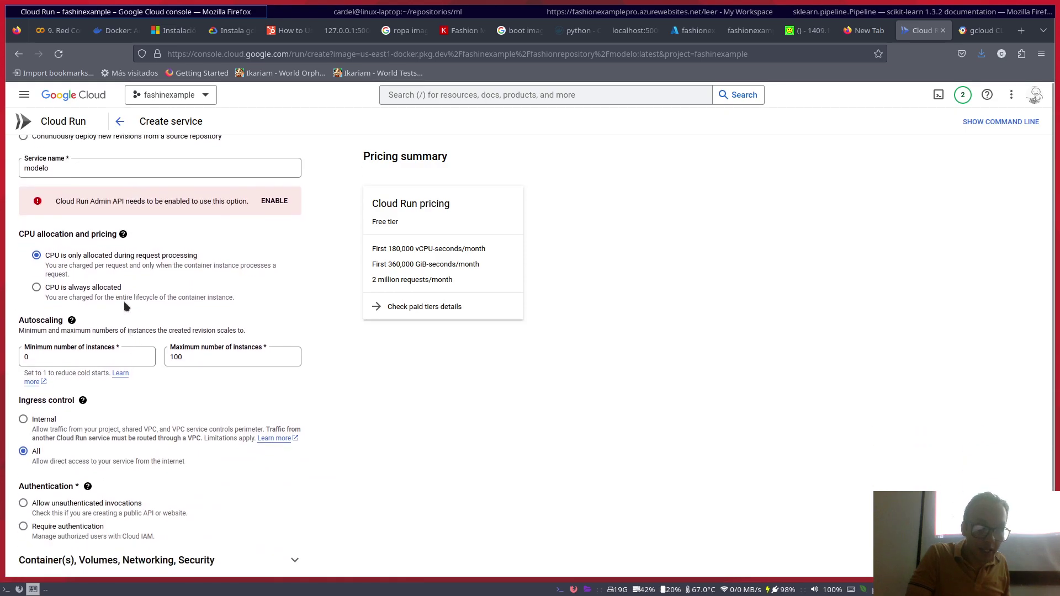
{"action": "left_click", "coordinate": [100, 287]}
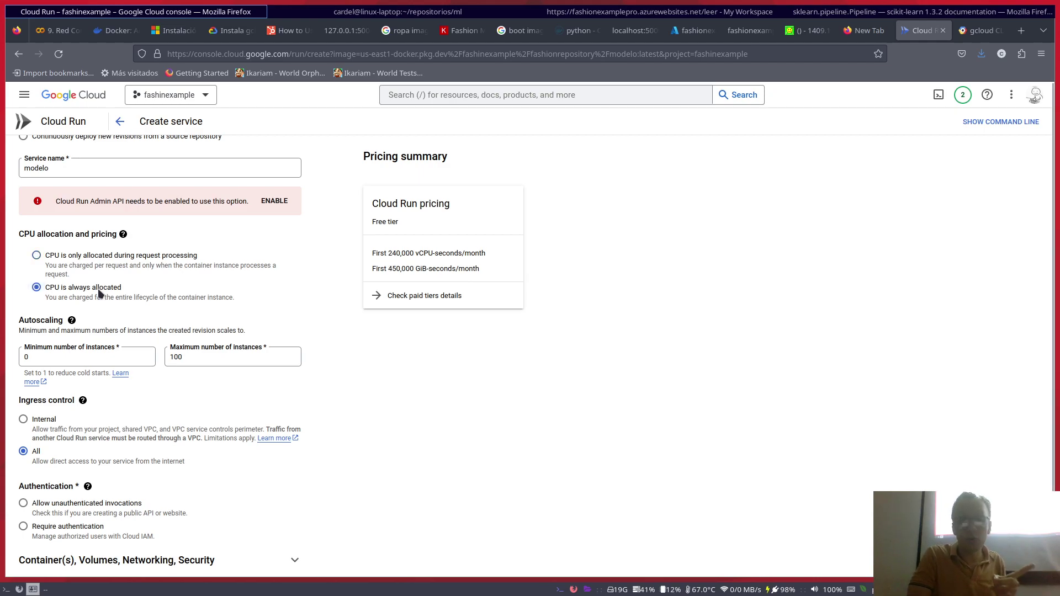
{"action": "scroll", "coordinate": [100, 290], "scroll_direction": "down", "scroll_amount": 1}
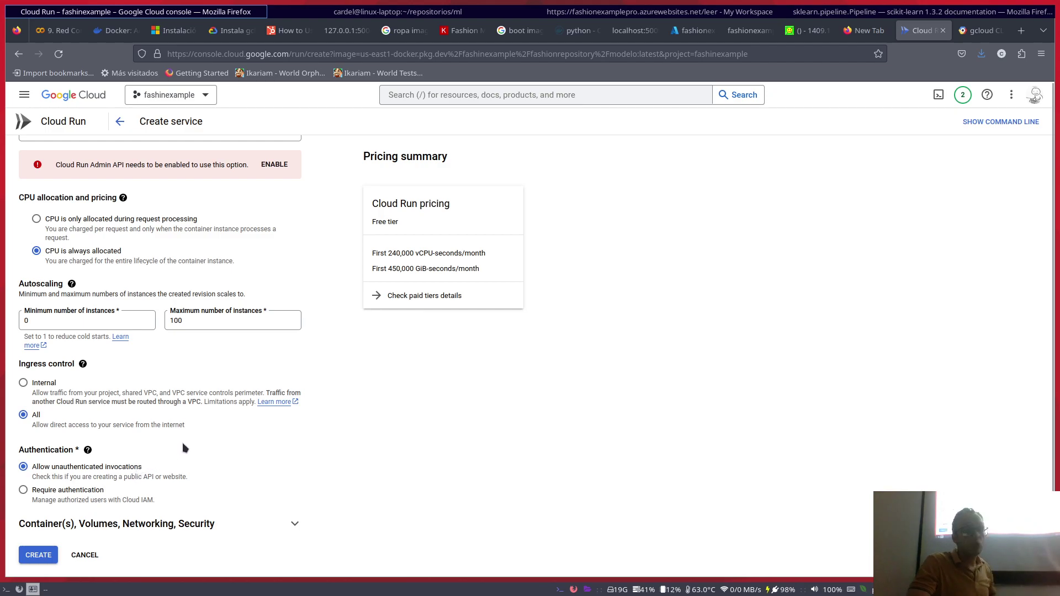
{"action": "scroll", "coordinate": [184, 447], "scroll_direction": "down", "scroll_amount": 1}
- Expand the container settings of the service and set the container port to 5000
{"action": "left_click", "coordinate": [294, 523]}
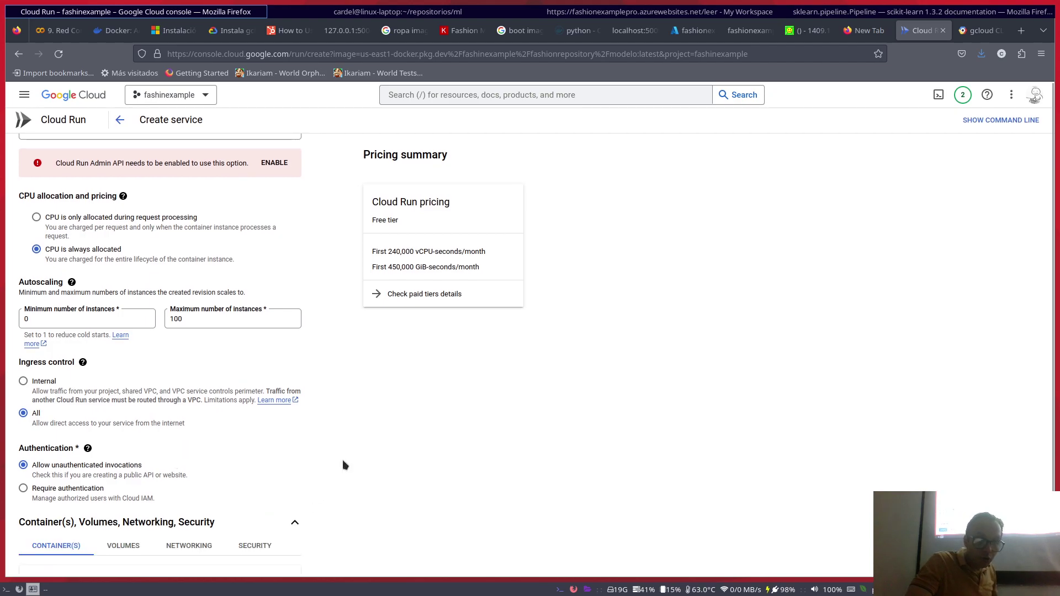
{"action": "scroll", "coordinate": [345, 464], "scroll_direction": "down", "scroll_amount": 4}
{"action": "scroll", "coordinate": [345, 465], "scroll_direction": "down", "scroll_amount": 3}
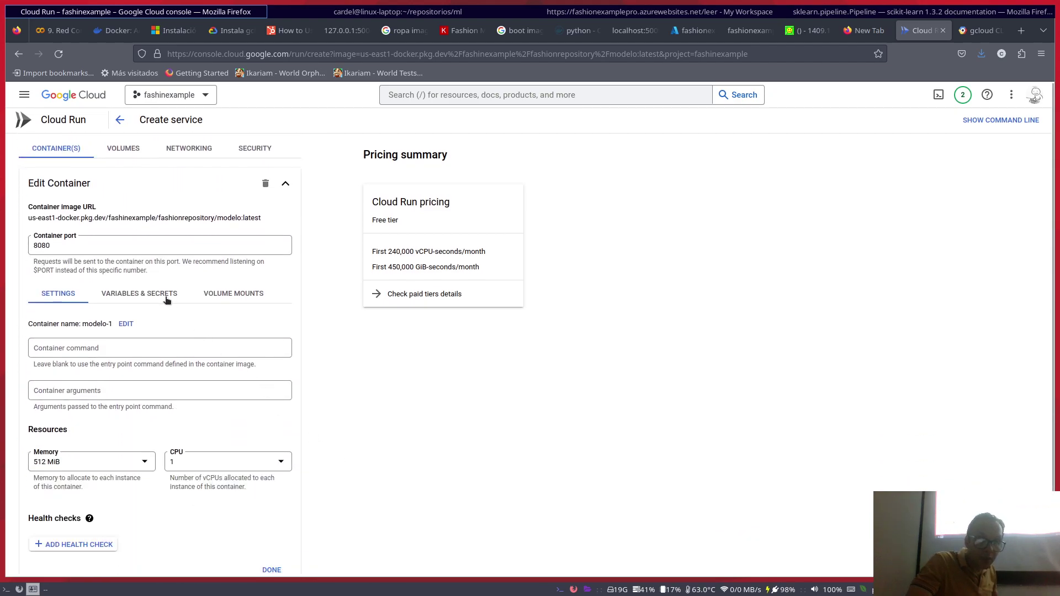
{"action": "double_click", "coordinate": [141, 246]}
{"action": "type", "text": "5000"}
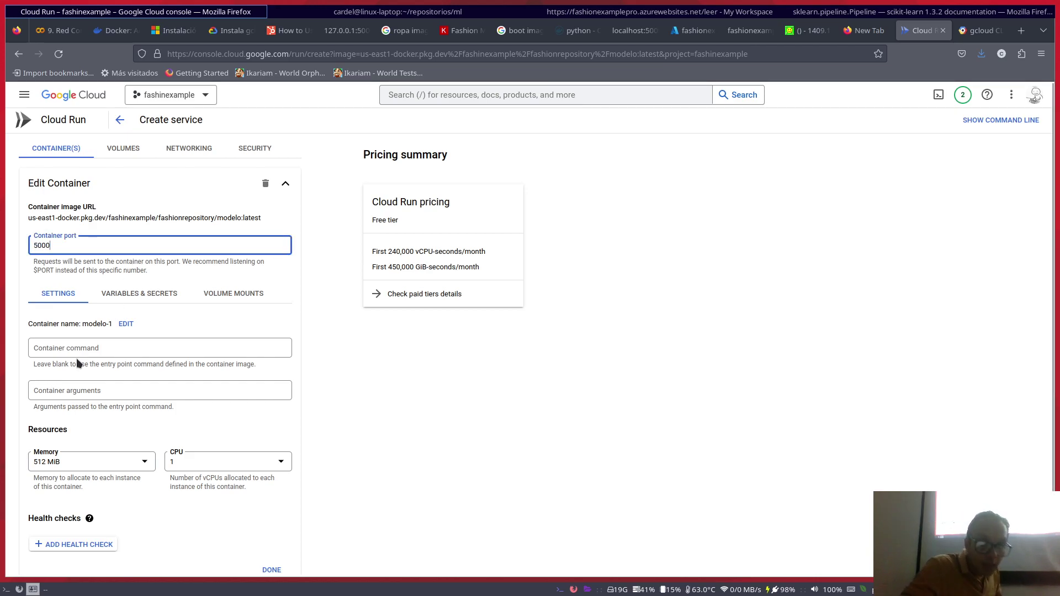
- Allocate 2 GiB of memory and 2 CPUs to the container
{"action": "scroll", "coordinate": [166, 484], "scroll_direction": "down", "scroll_amount": 3}
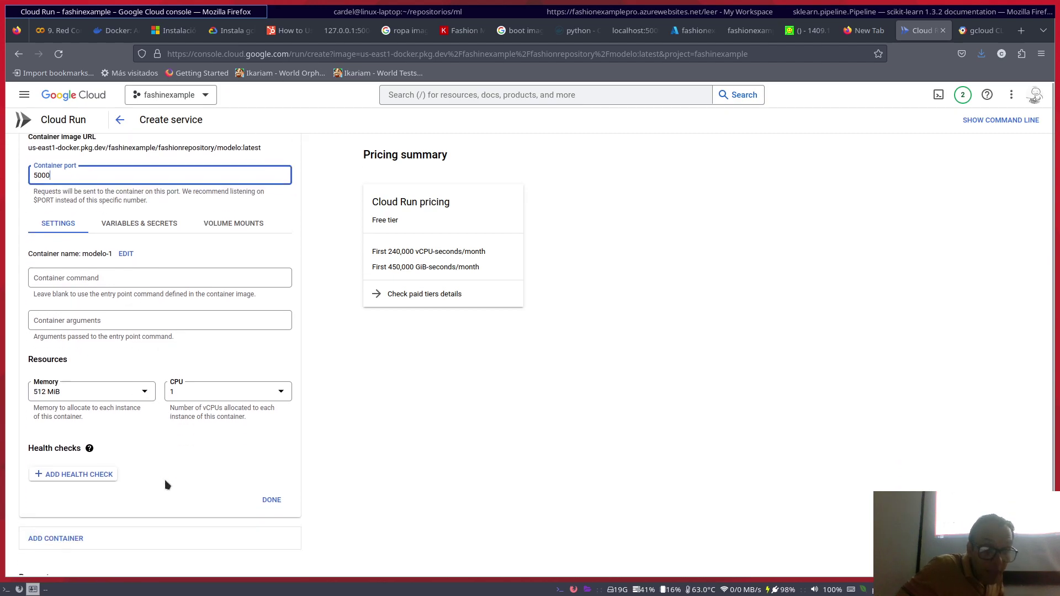
{"action": "left_click", "coordinate": [109, 312]}
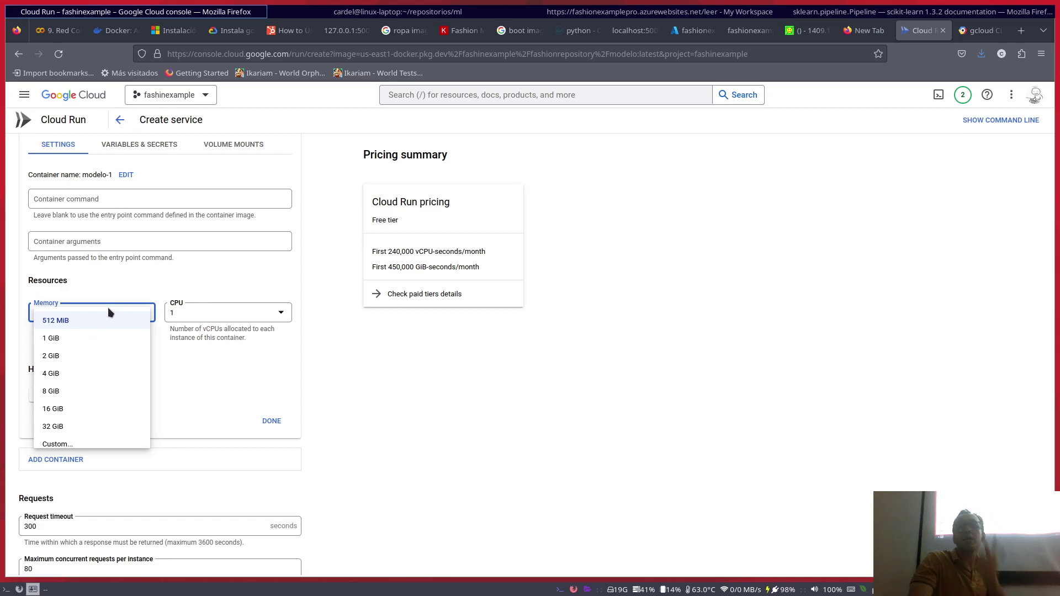
{"action": "left_click", "coordinate": [88, 356]}
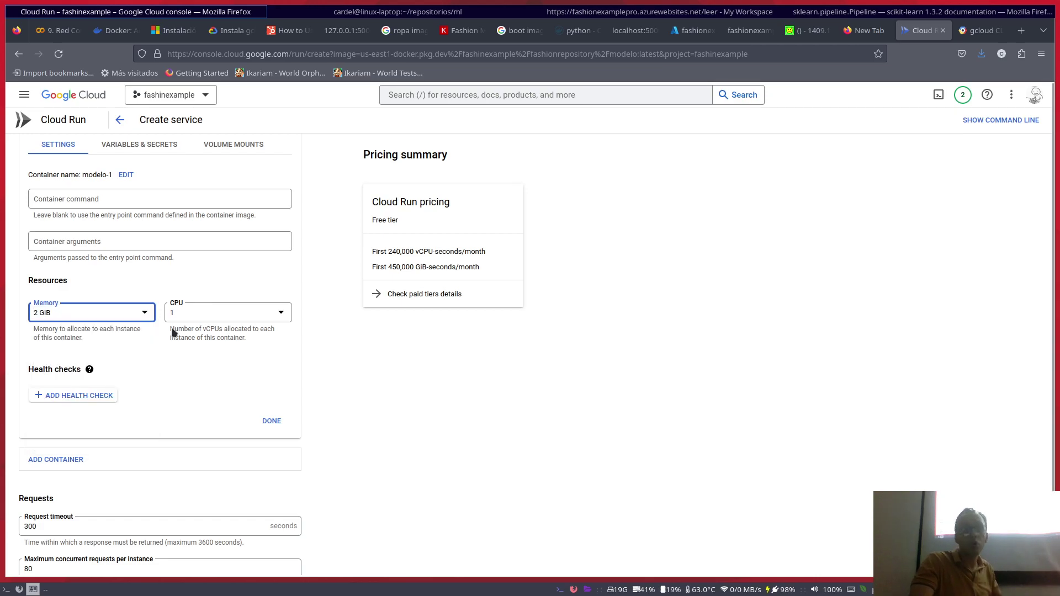
{"action": "left_click", "coordinate": [215, 321]}
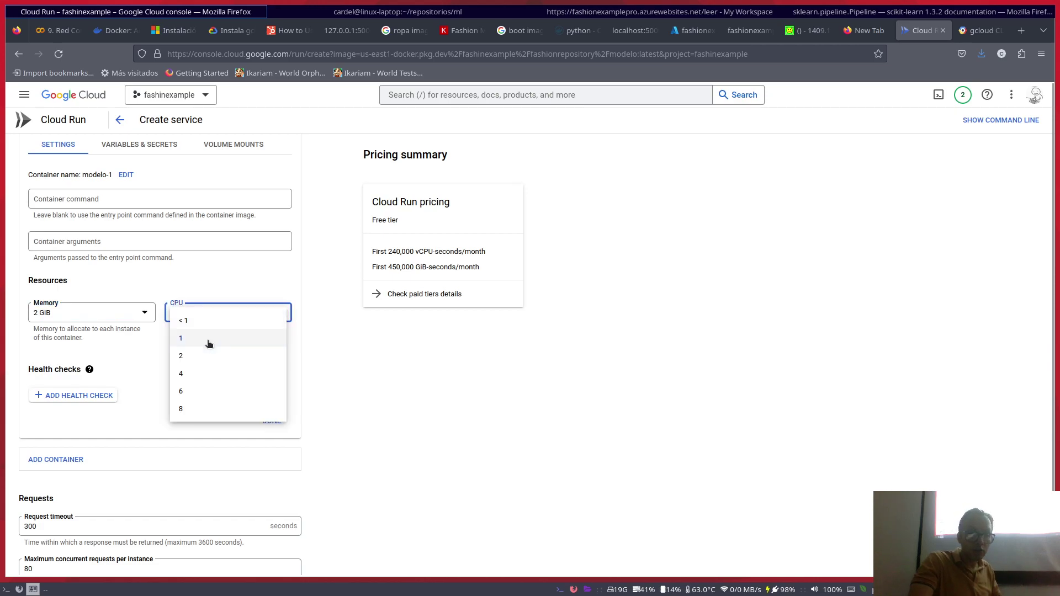
{"action": "left_click", "coordinate": [201, 357]}
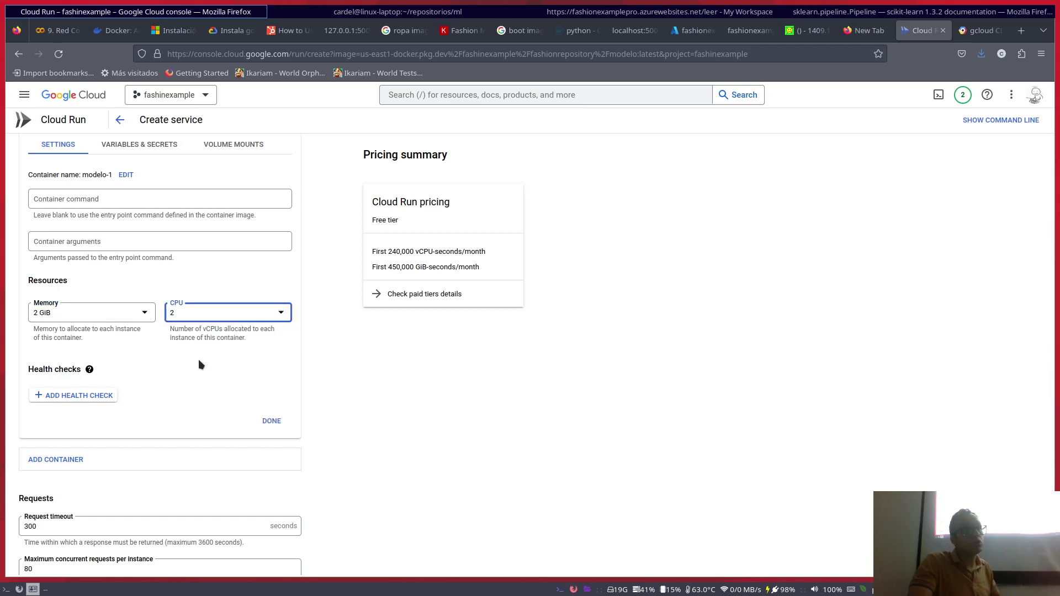
- Try to create the modelo Cloud Run service with the configured settings
{"action": "scroll", "coordinate": [348, 403], "scroll_direction": "down", "scroll_amount": 3}
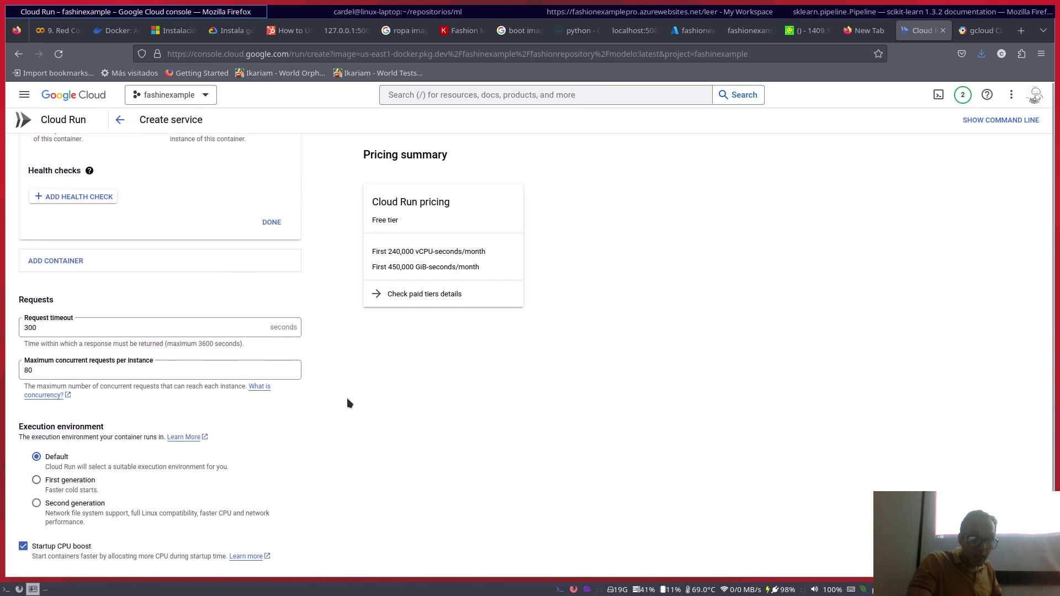
{"action": "scroll", "coordinate": [347, 403], "scroll_direction": "down", "scroll_amount": 2}
{"action": "left_click", "coordinate": [34, 552]}
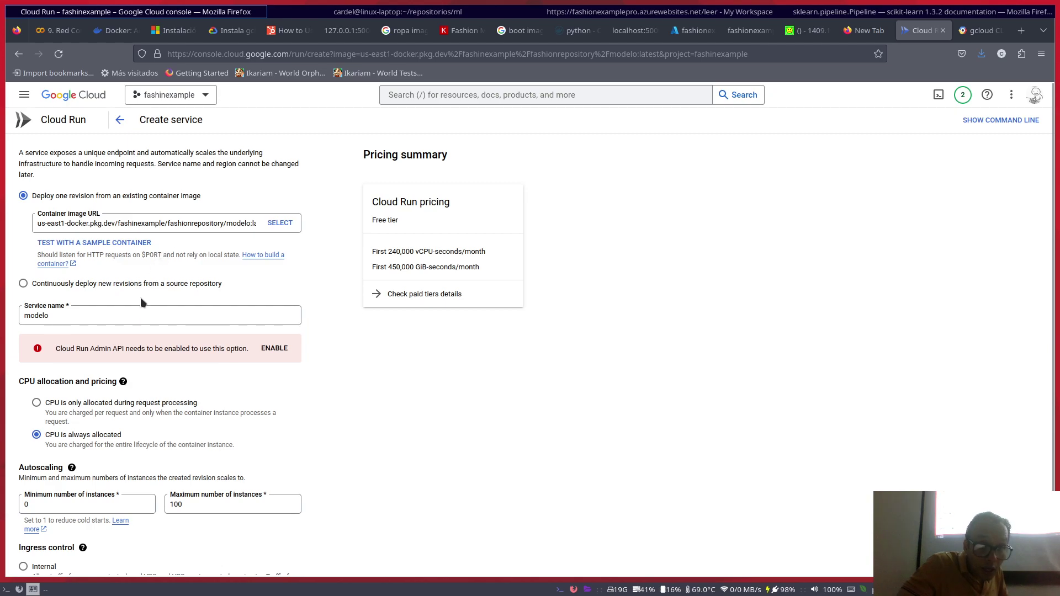
{"action": "scroll", "coordinate": [132, 318], "scroll_direction": "down", "scroll_amount": 7}
{"action": "scroll", "coordinate": [131, 318], "scroll_direction": "down", "scroll_amount": 10}
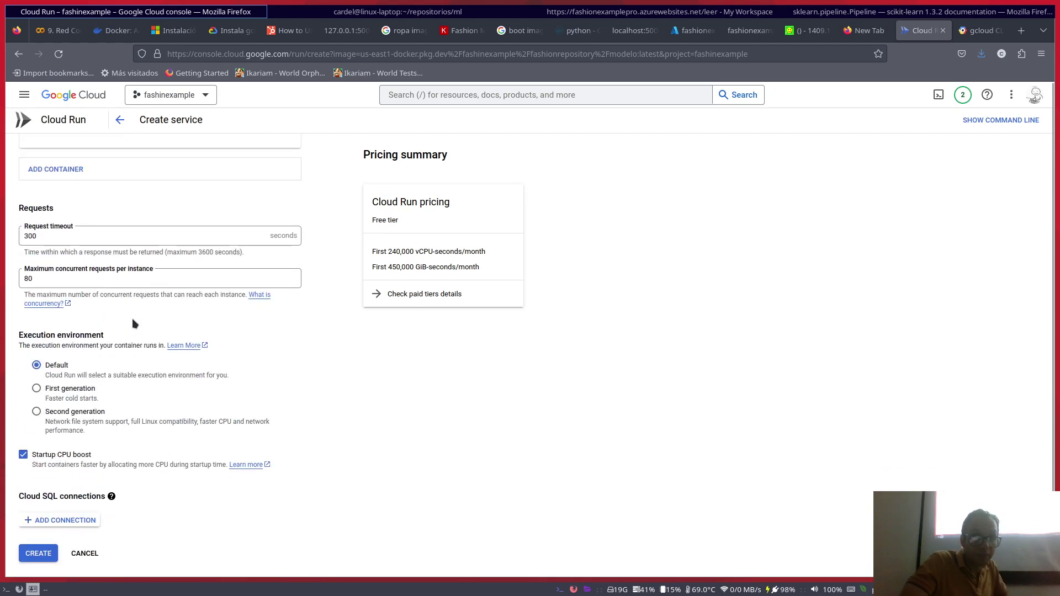
{"action": "left_click", "coordinate": [42, 554]}
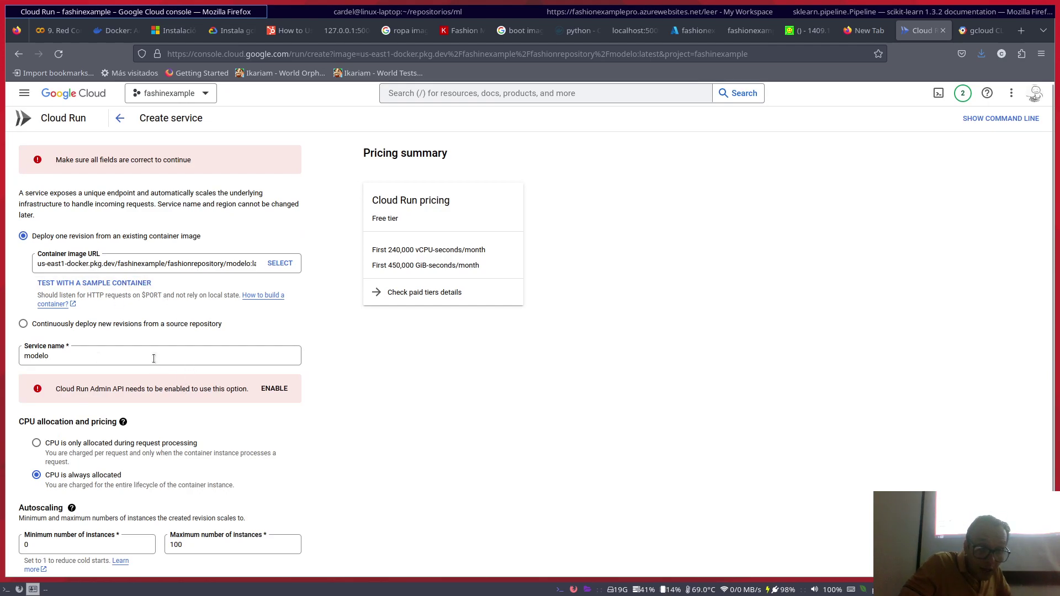
- Enable the Cloud Run Admin API for the fashinexample project from the service creation form
{"action": "left_click", "coordinate": [275, 390]}
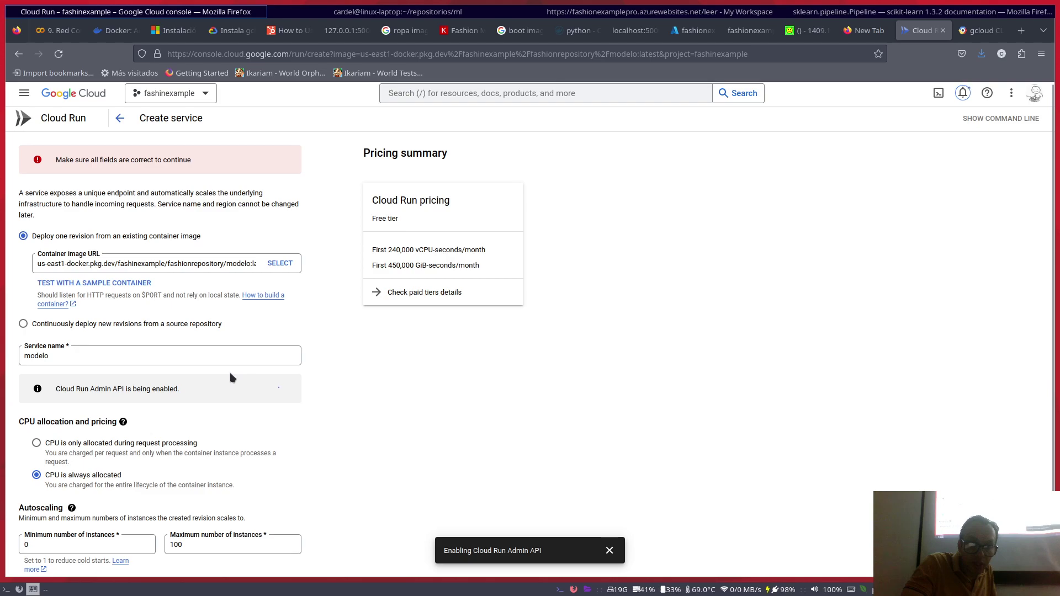
{"action": "scroll", "coordinate": [230, 372], "scroll_direction": "down", "scroll_amount": 3}
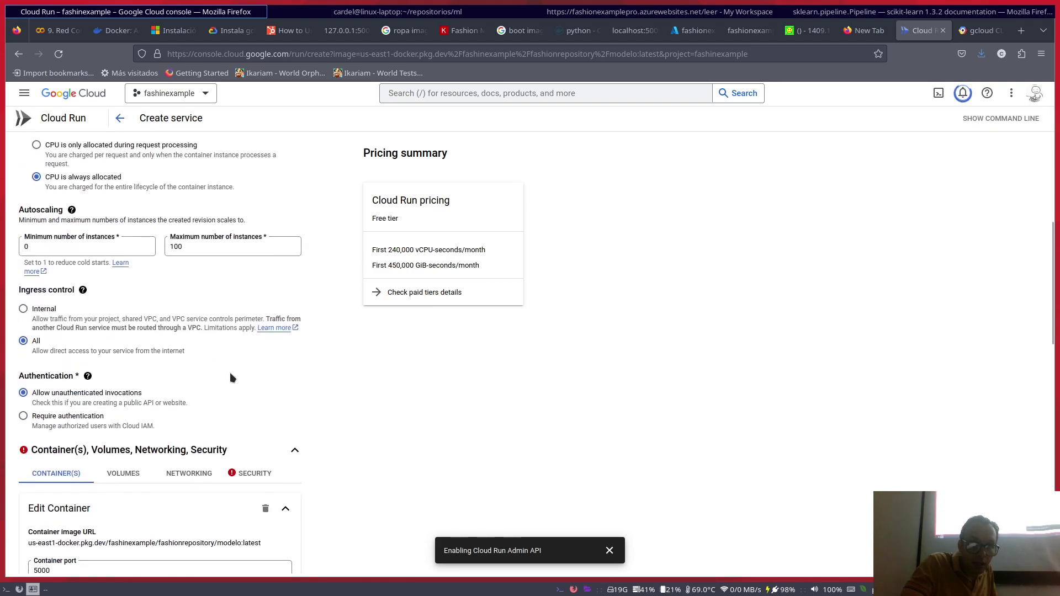
- Review the service creation form's settings, from the container image and service name down to the execution environment
{"action": "scroll", "coordinate": [230, 378], "scroll_direction": "down", "scroll_amount": 10}
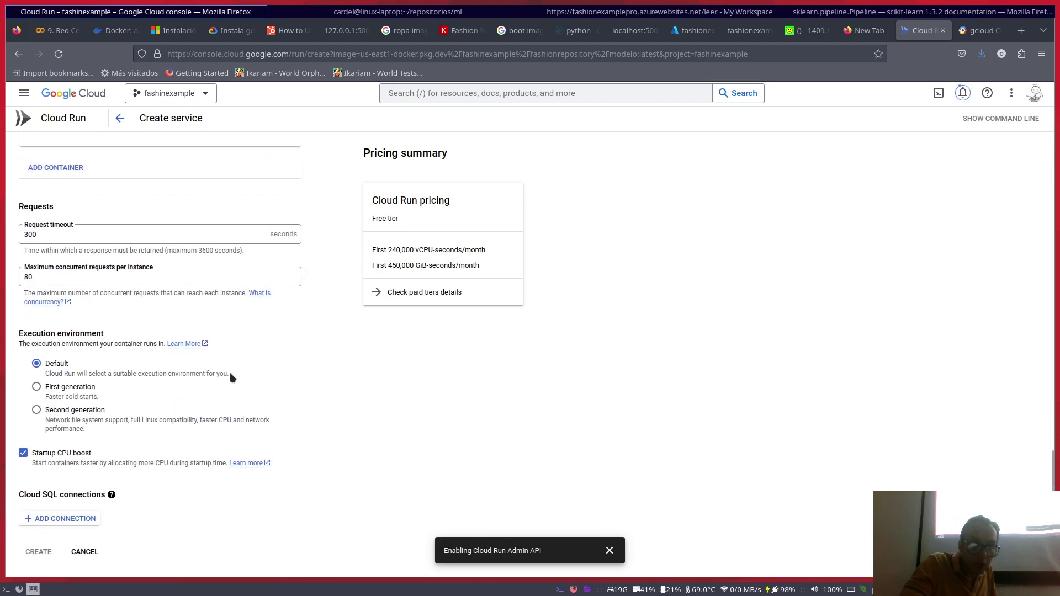
{"action": "mouse_move", "coordinate": [112, 495]}
{"action": "scroll", "coordinate": [220, 435], "scroll_direction": "up", "scroll_amount": 10}
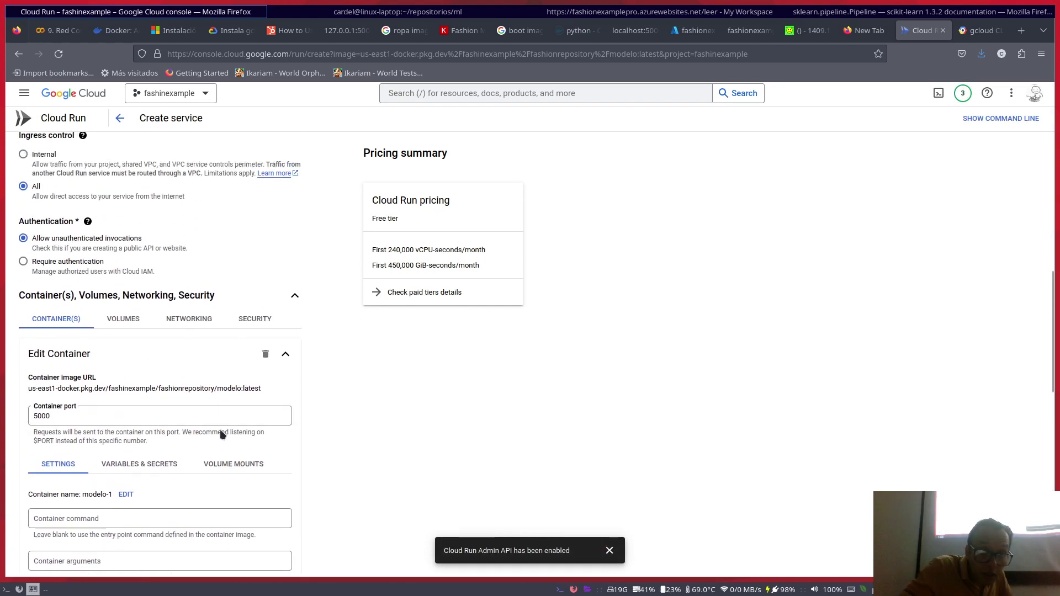
{"action": "scroll", "coordinate": [221, 434], "scroll_direction": "up", "scroll_amount": 5}
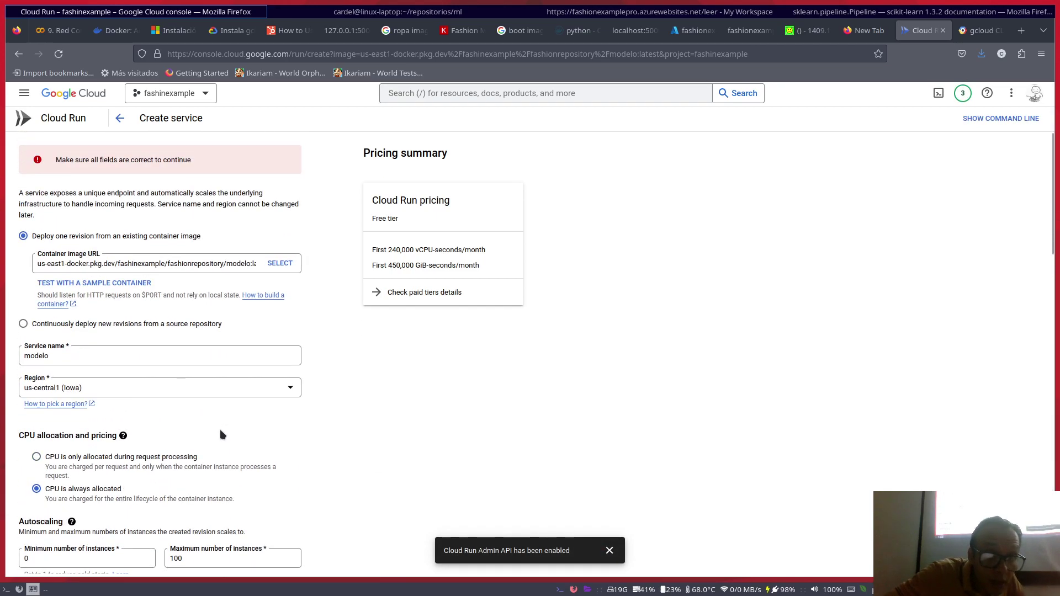
{"action": "scroll", "coordinate": [194, 316], "scroll_direction": "down", "scroll_amount": 10}
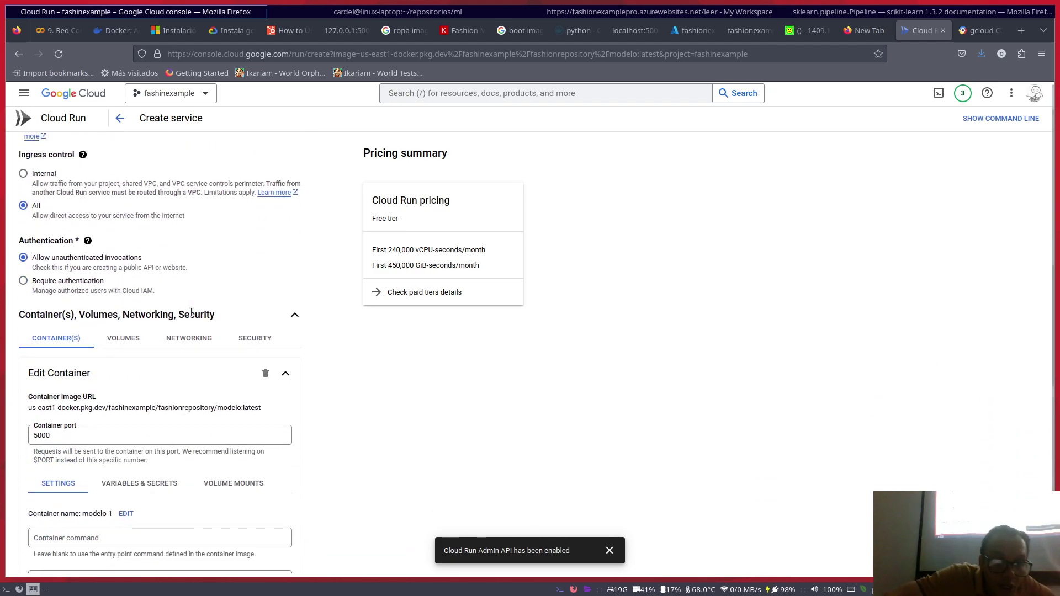
{"action": "scroll", "coordinate": [144, 290], "scroll_direction": "up", "scroll_amount": 5}
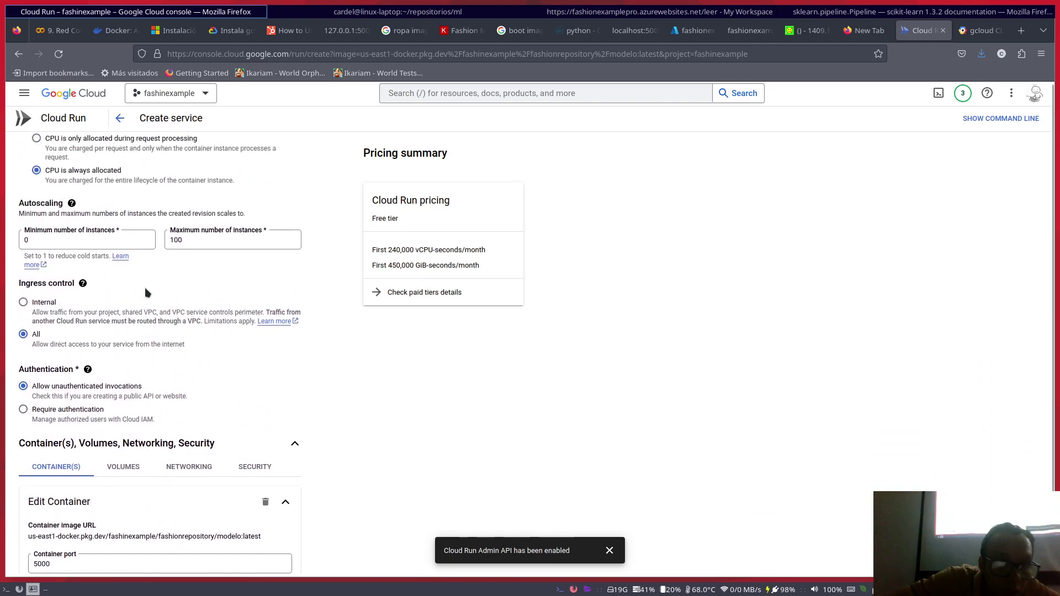
{"action": "scroll", "coordinate": [176, 255], "scroll_direction": "up", "scroll_amount": 3}
{"action": "left_click", "coordinate": [177, 254]}
{"action": "left_click", "coordinate": [315, 243]}
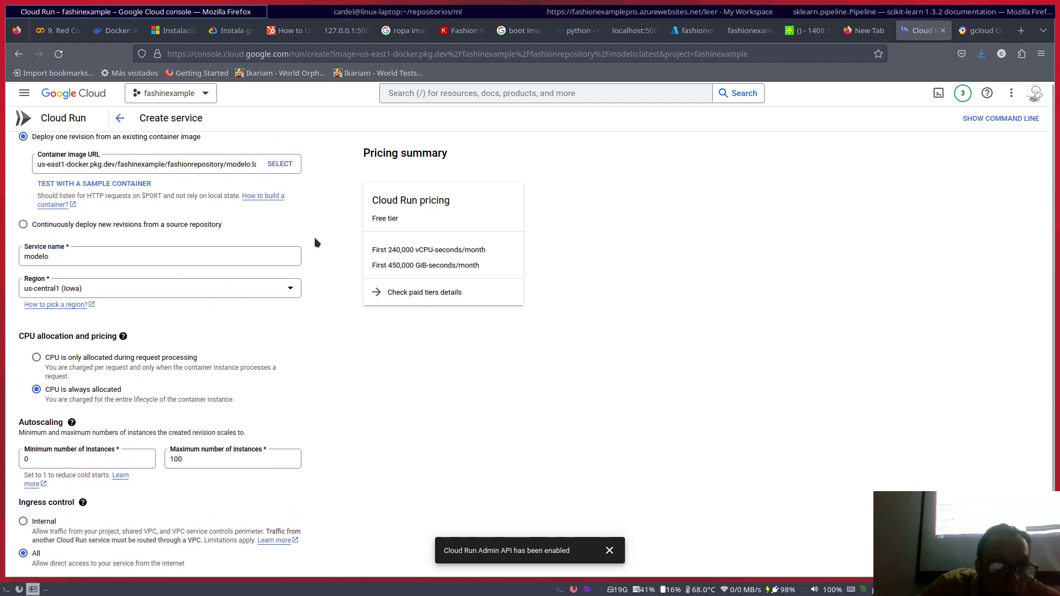
- Set the service's region to us-east1 (South Carolina)
{"action": "left_click", "coordinate": [266, 285]}
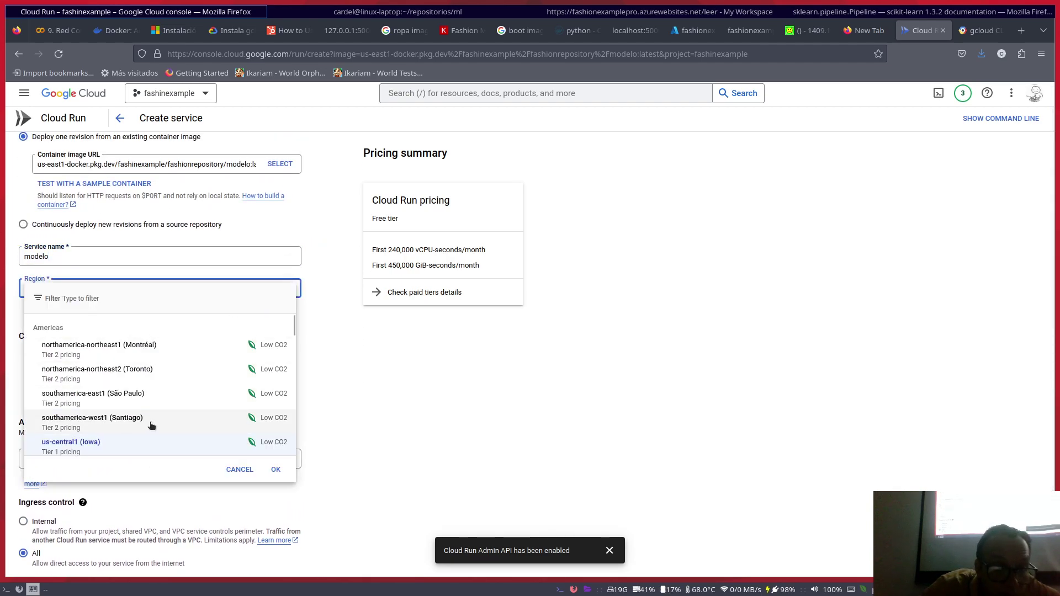
{"action": "scroll", "coordinate": [150, 428], "scroll_direction": "down", "scroll_amount": 2}
{"action": "scroll", "coordinate": [150, 428], "scroll_direction": "down", "scroll_amount": 2}
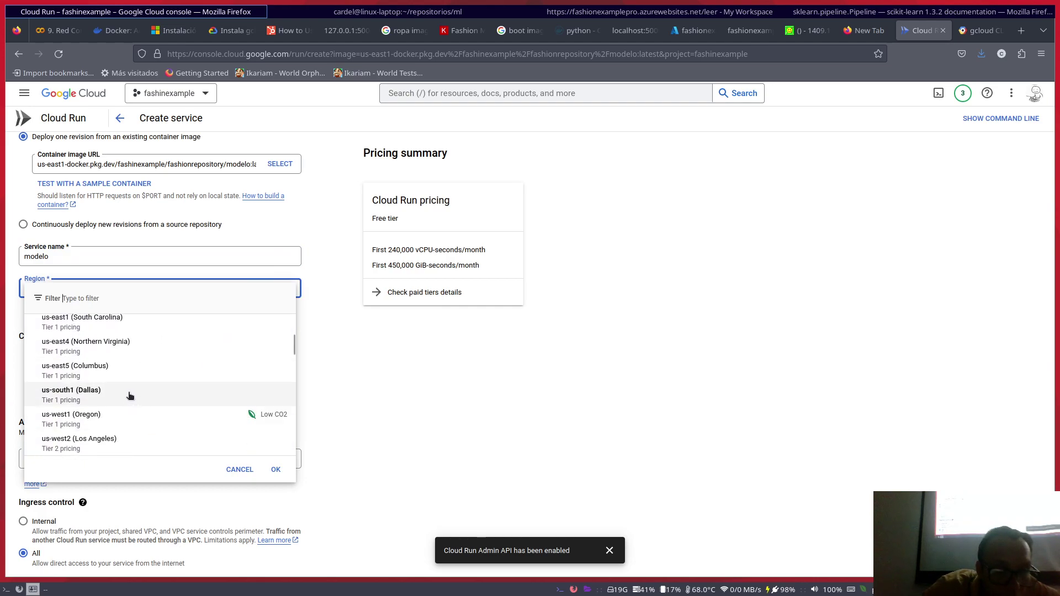
{"action": "scroll", "coordinate": [129, 395], "scroll_direction": "down", "scroll_amount": 1}
{"action": "scroll", "coordinate": [130, 395], "scroll_direction": "up", "scroll_amount": 2}
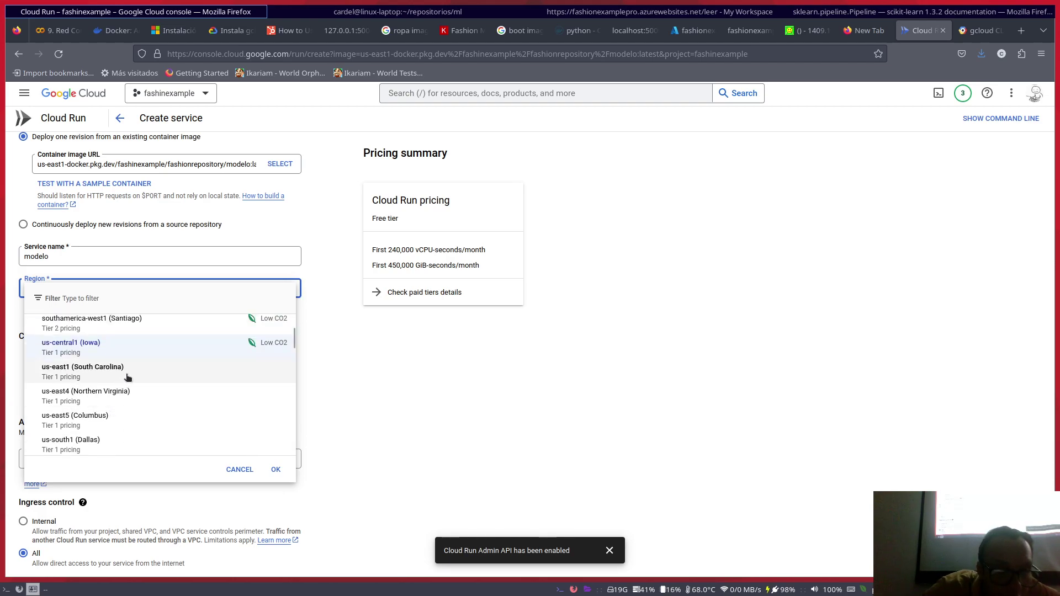
{"action": "left_click", "coordinate": [125, 374]}
- Create the modelo service in the chosen region with the rest of the form as configured
{"action": "scroll", "coordinate": [378, 387], "scroll_direction": "down", "scroll_amount": 15}
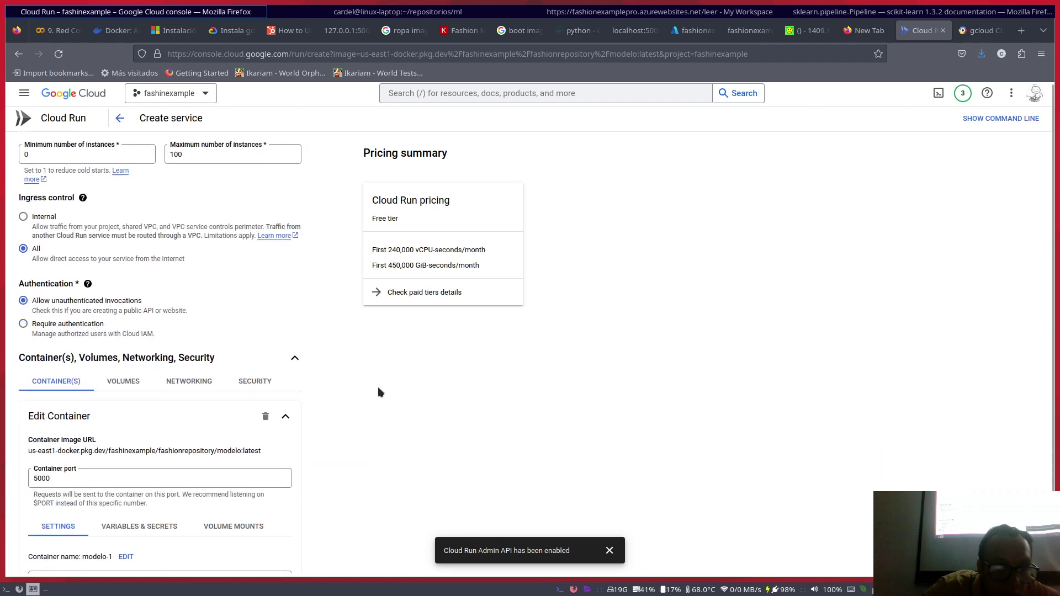
{"action": "scroll", "coordinate": [379, 391], "scroll_direction": "down", "scroll_amount": 1}
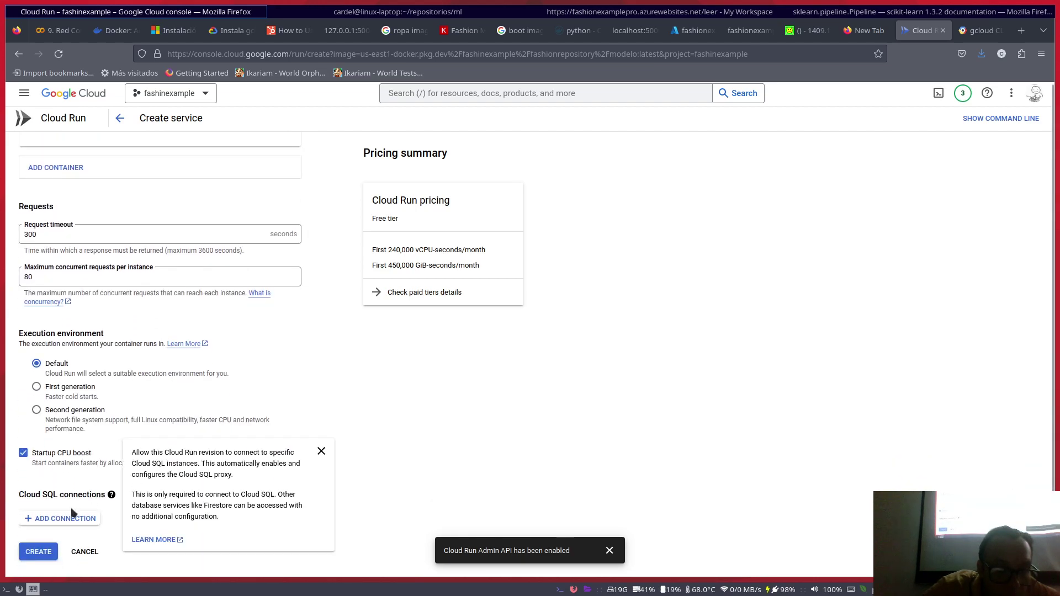
{"action": "left_click", "coordinate": [28, 554]}
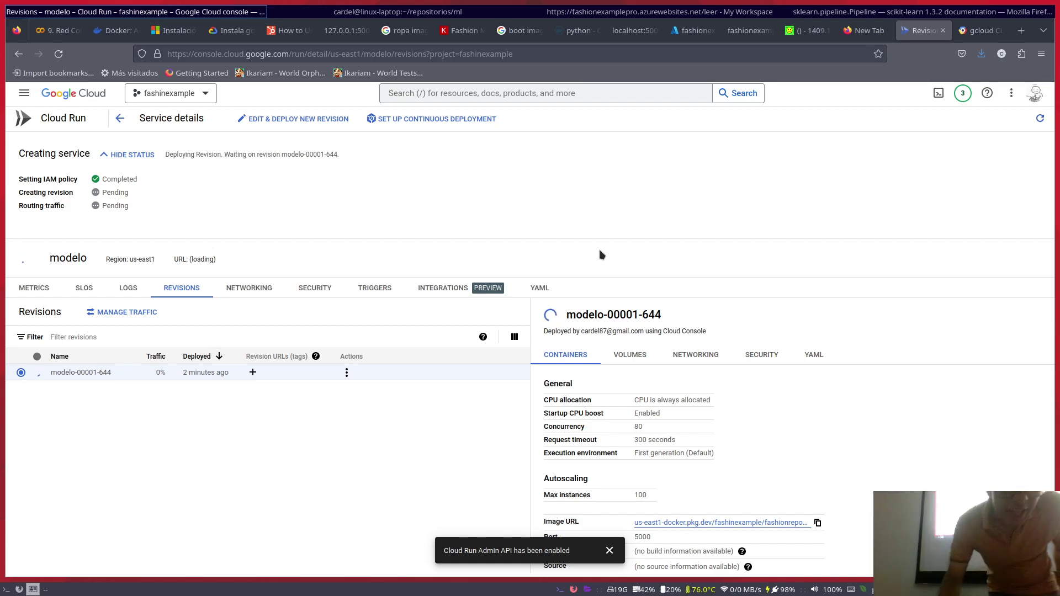
- Check the deployment status of the modelo service in the services list and on its details page
{"action": "left_click", "coordinate": [115, 123]}
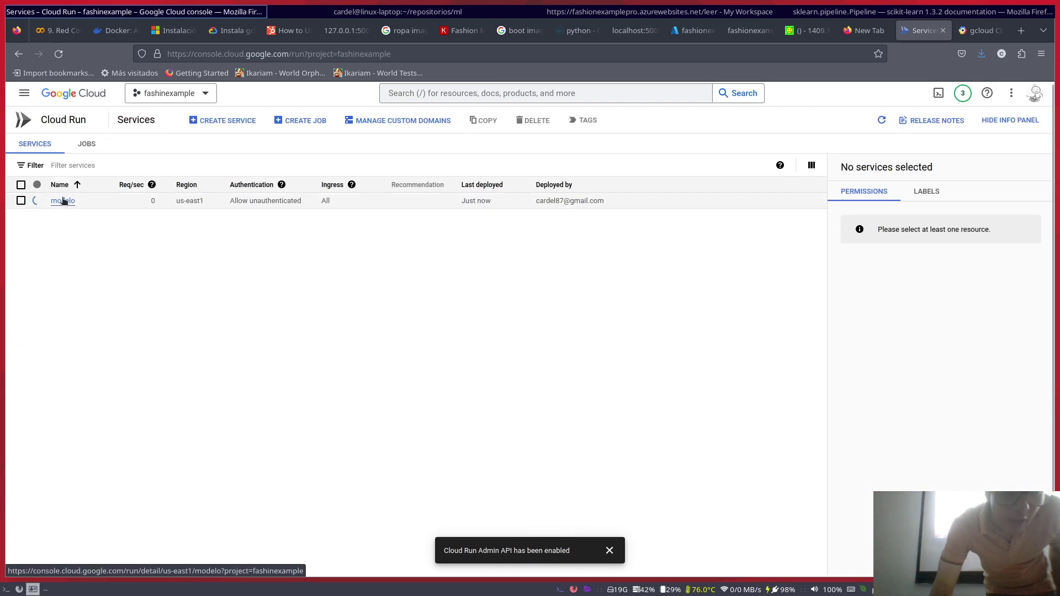
{"action": "left_click", "coordinate": [63, 202]}
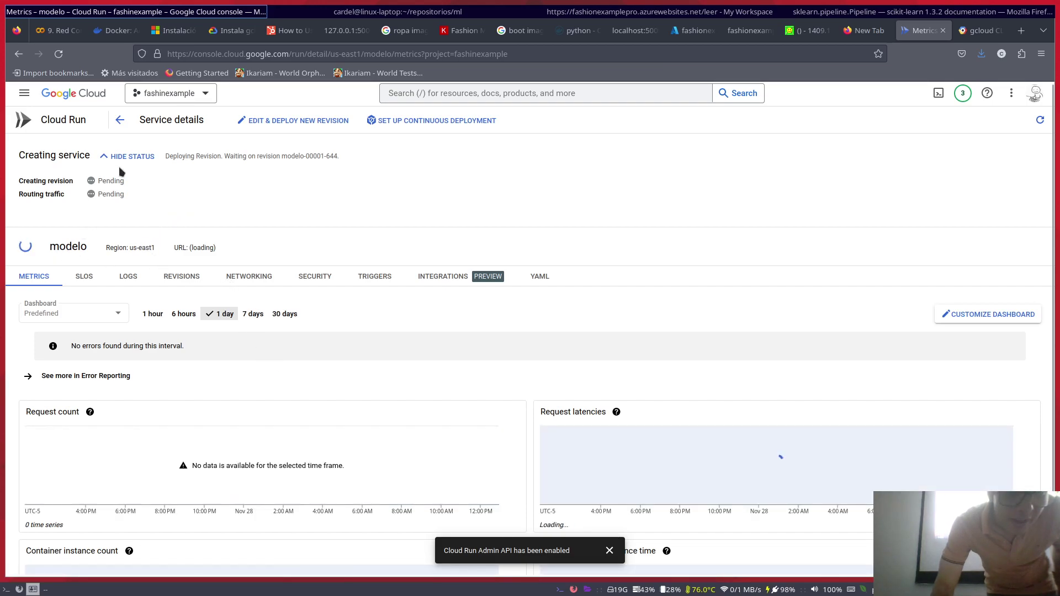
{"action": "left_click", "coordinate": [120, 119]}
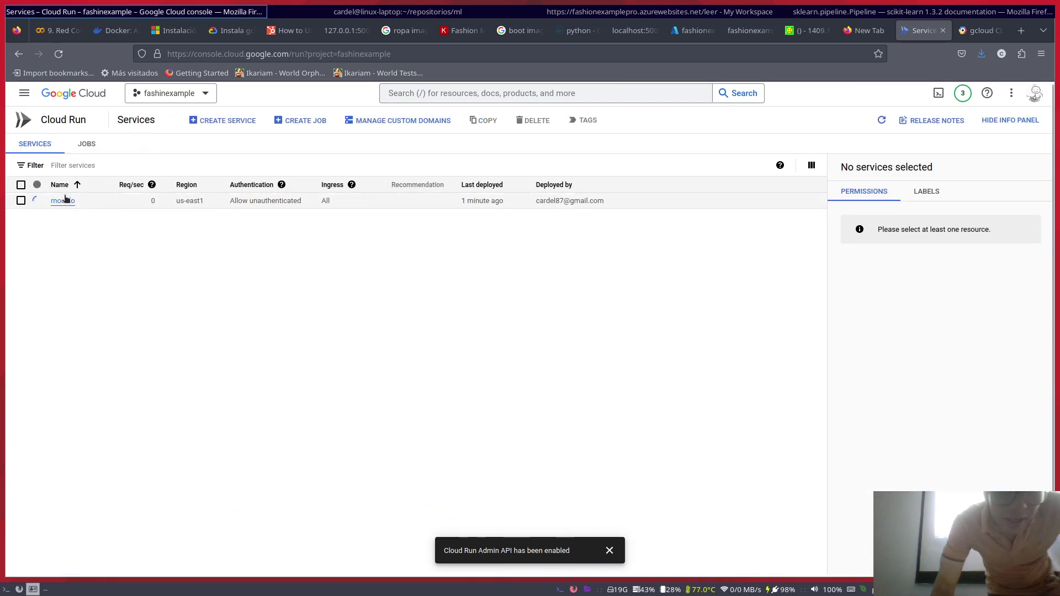
{"action": "left_click", "coordinate": [62, 201]}
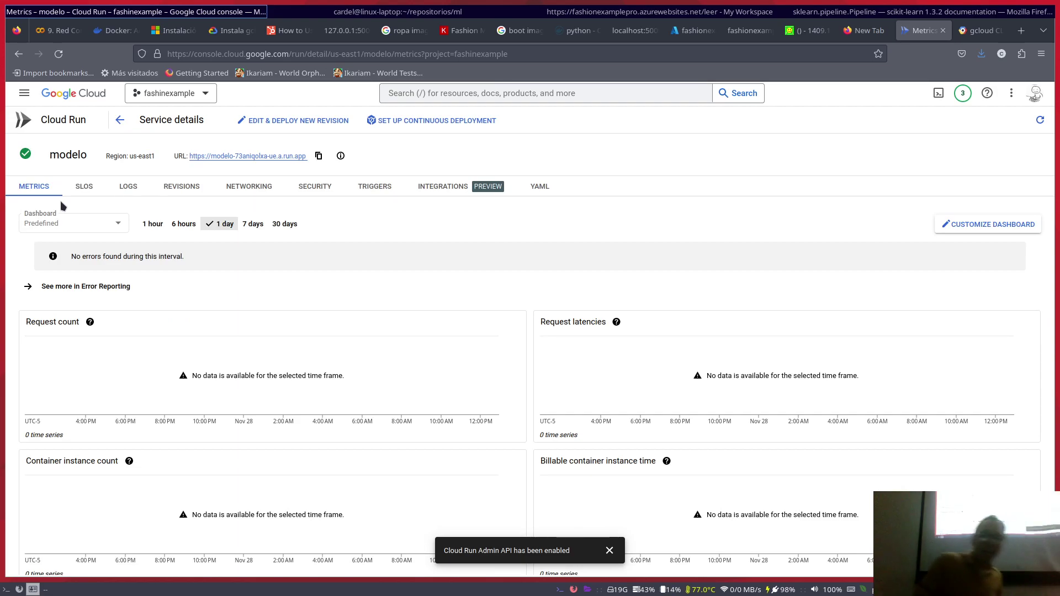
- Open the deployed modelo service's public URL, copy its address and switch to Postman
{"action": "left_click", "coordinate": [252, 157]}
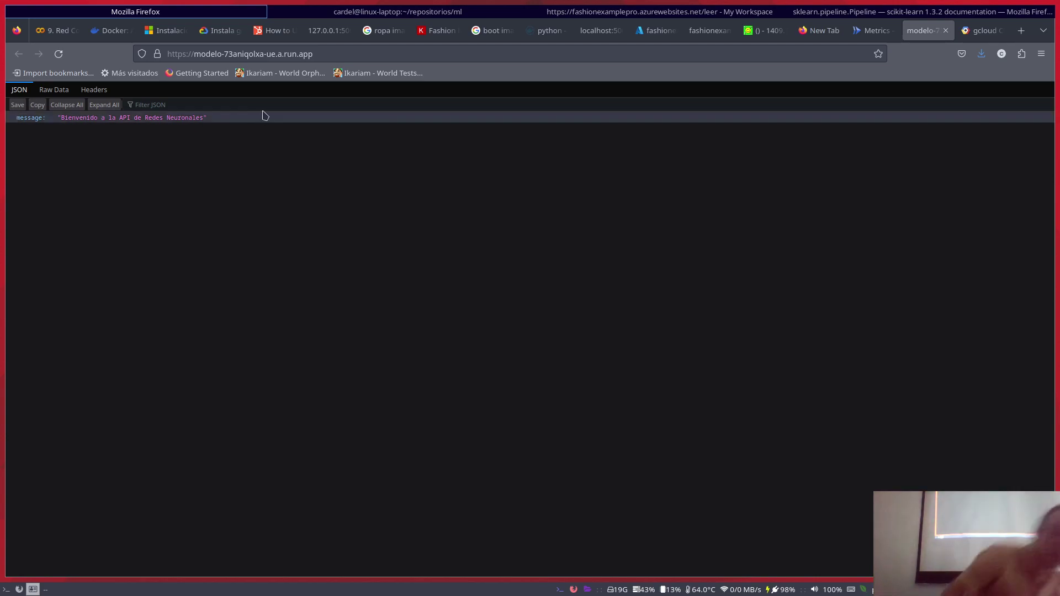
{"action": "left_click", "coordinate": [325, 56]}
{"action": "key", "text": "ctrl+c"}
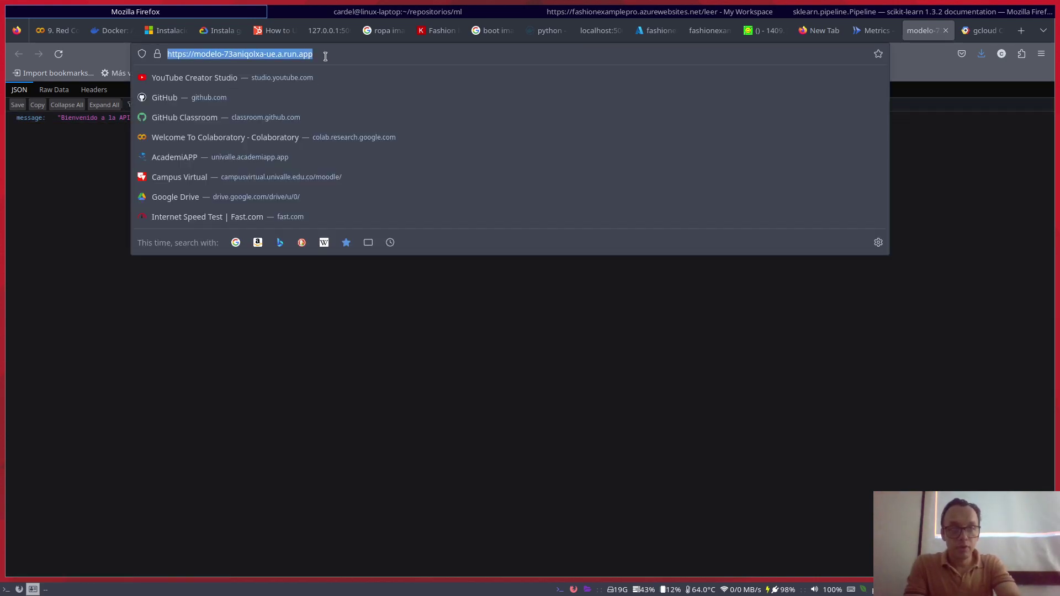
{"action": "left_click", "coordinate": [580, 11]}
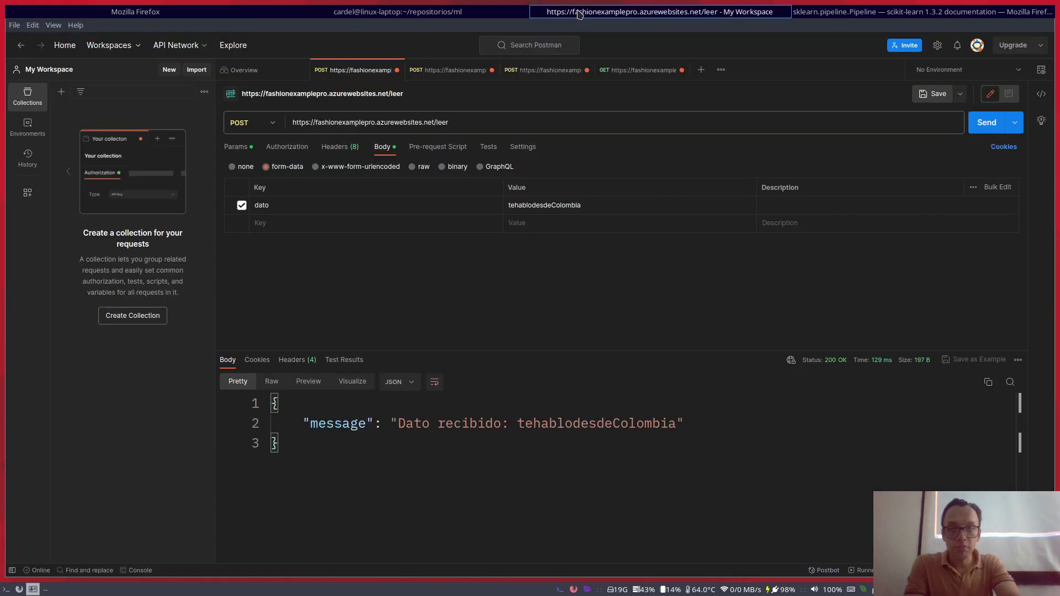
{"action": "double_click", "coordinate": [442, 122]}
{"action": "left_click", "coordinate": [441, 117]}
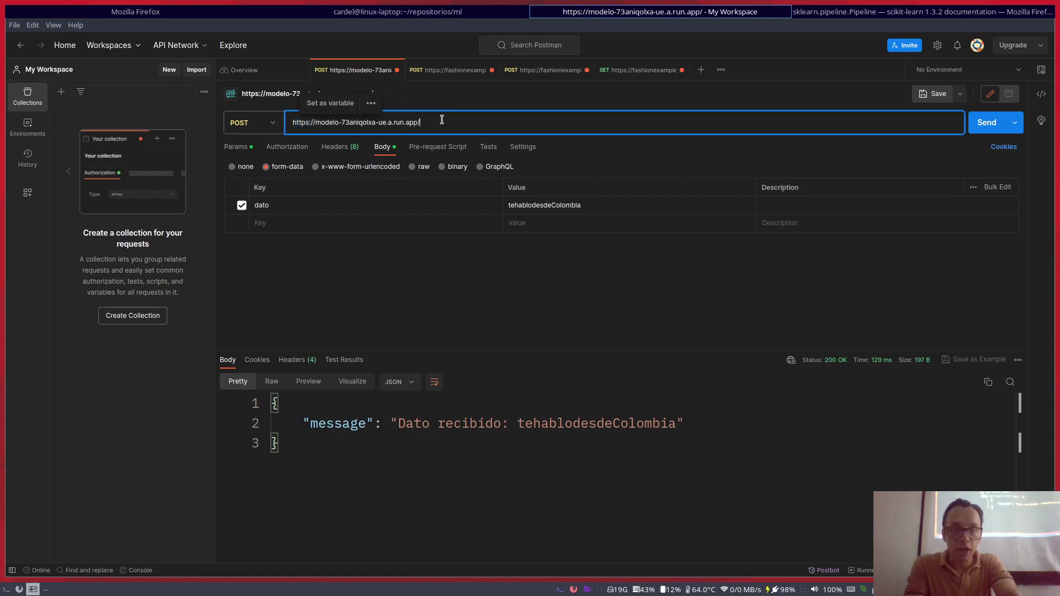
{"action": "triple_click", "coordinate": [497, 114]}
{"action": "left_click", "coordinate": [426, 128]}
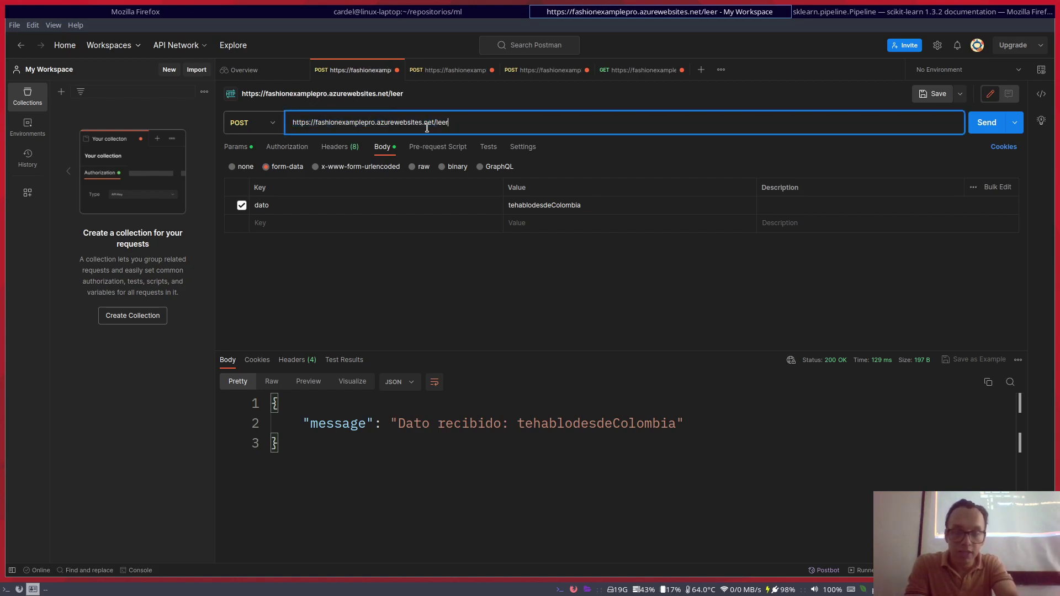
{"action": "left_click_drag", "start_coordinate": [434, 123], "coordinate": [252, 116]}
{"action": "key", "text": "ctrl+v"}
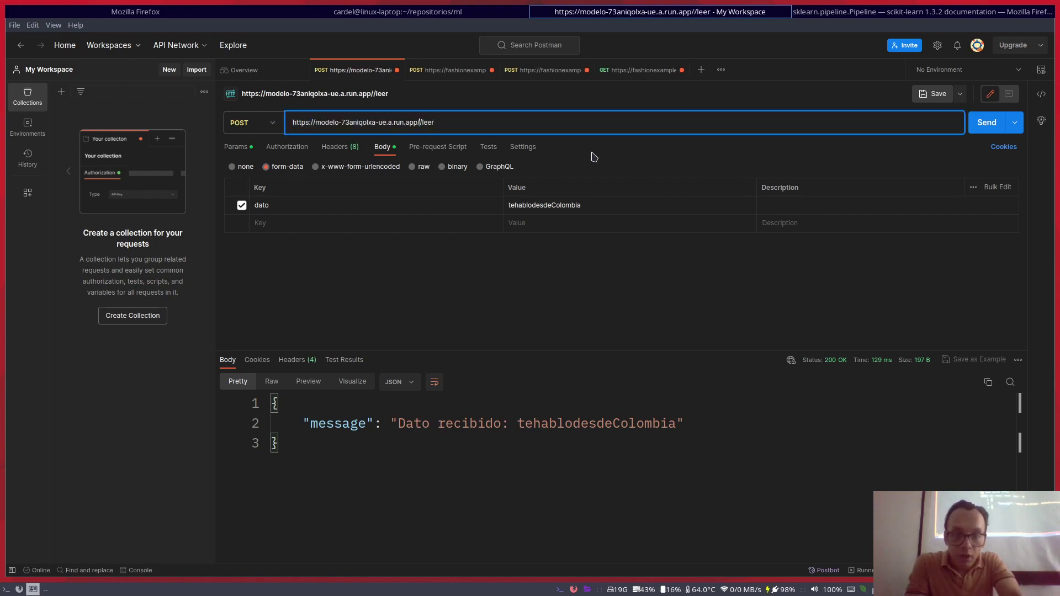
{"action": "left_click", "coordinate": [994, 131]}
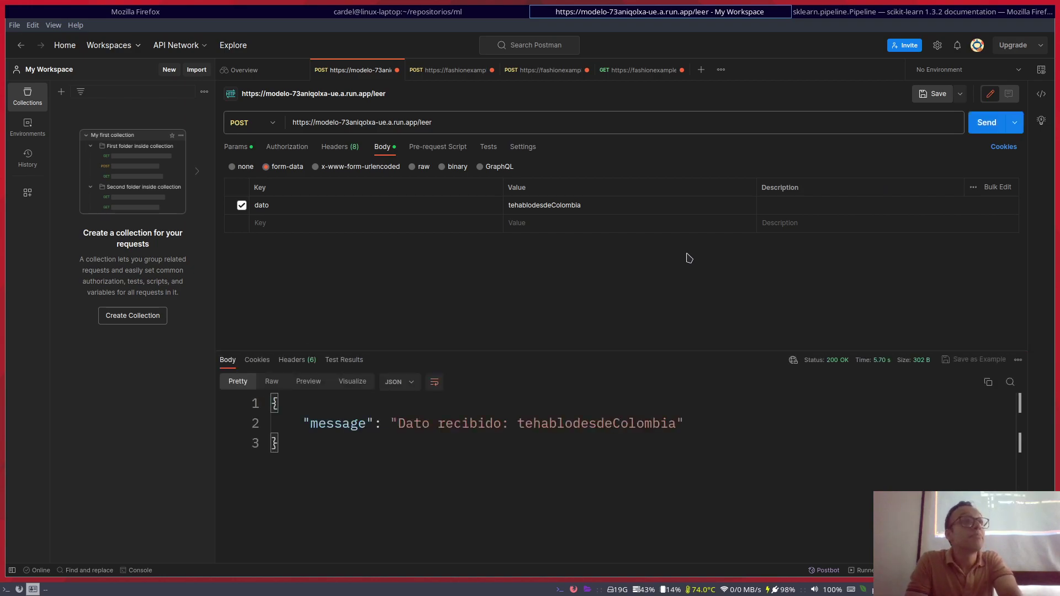
{"action": "left_click", "coordinate": [553, 77]}
{"action": "left_click", "coordinate": [427, 120]}
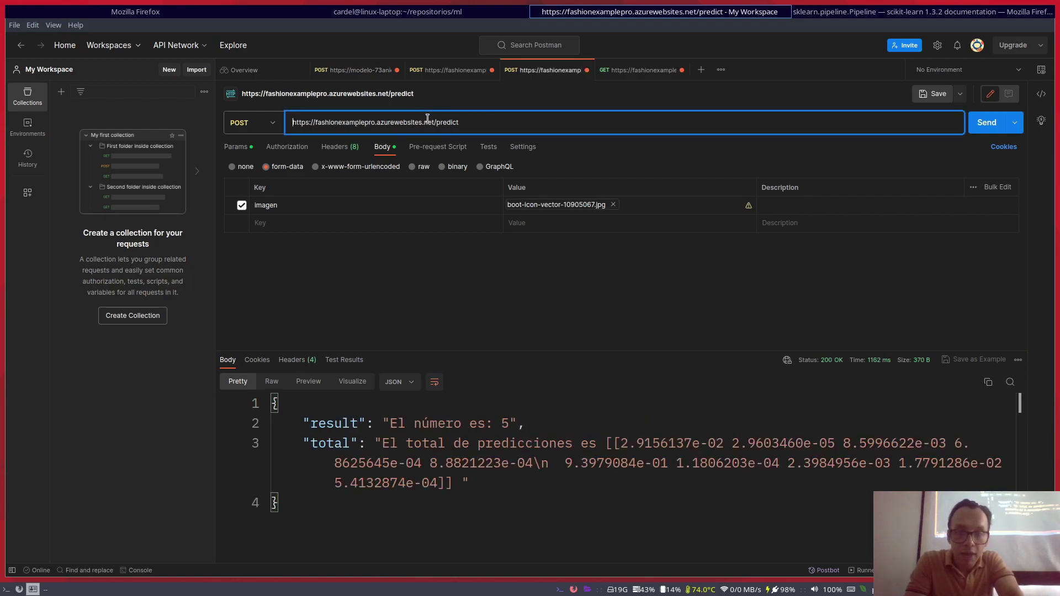
{"action": "key", "text": "ctrl+a"}
{"action": "type", "text": "https://modelo-73aniqolxa-ue.a.run.app/predict"}
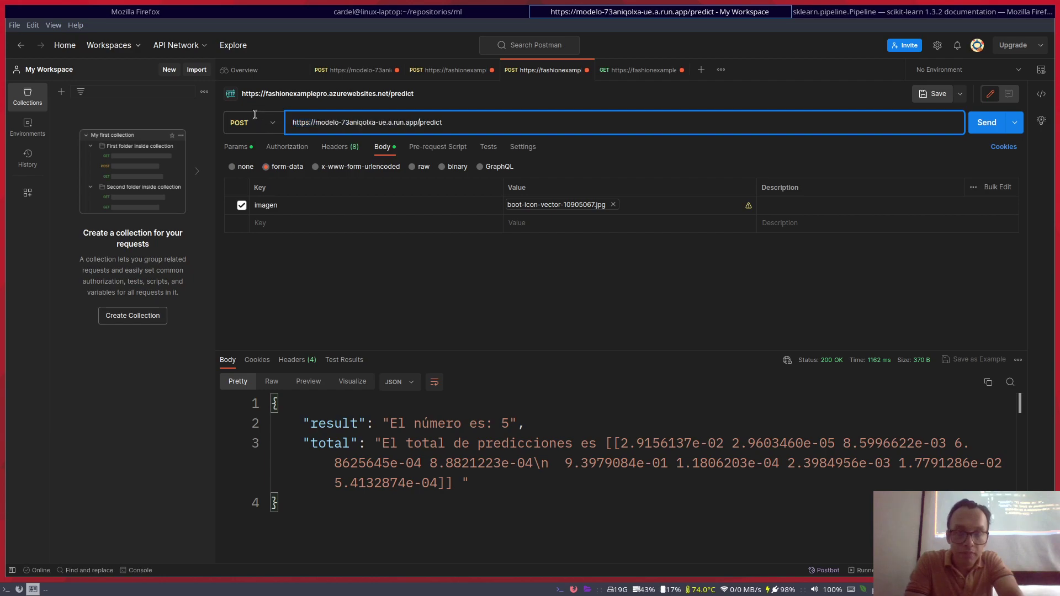
{"action": "left_click", "coordinate": [988, 141]}
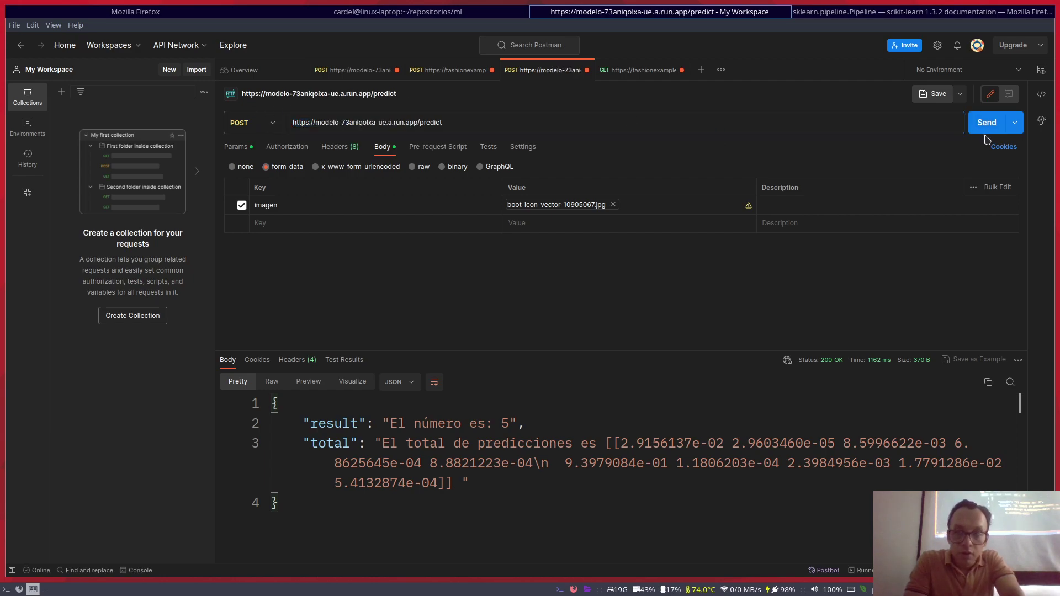
{"action": "left_click", "coordinate": [989, 127]}
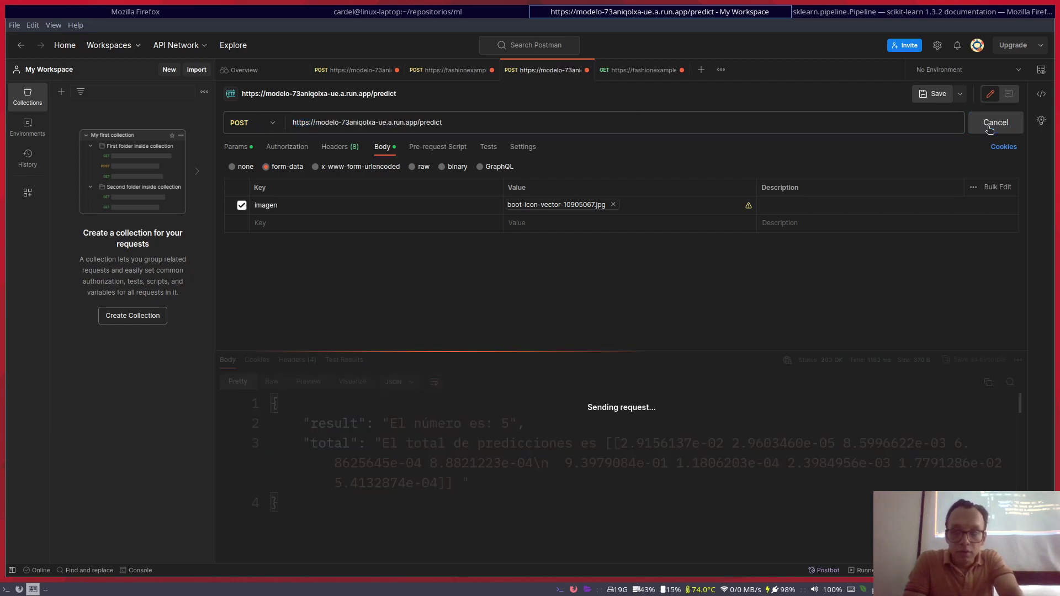